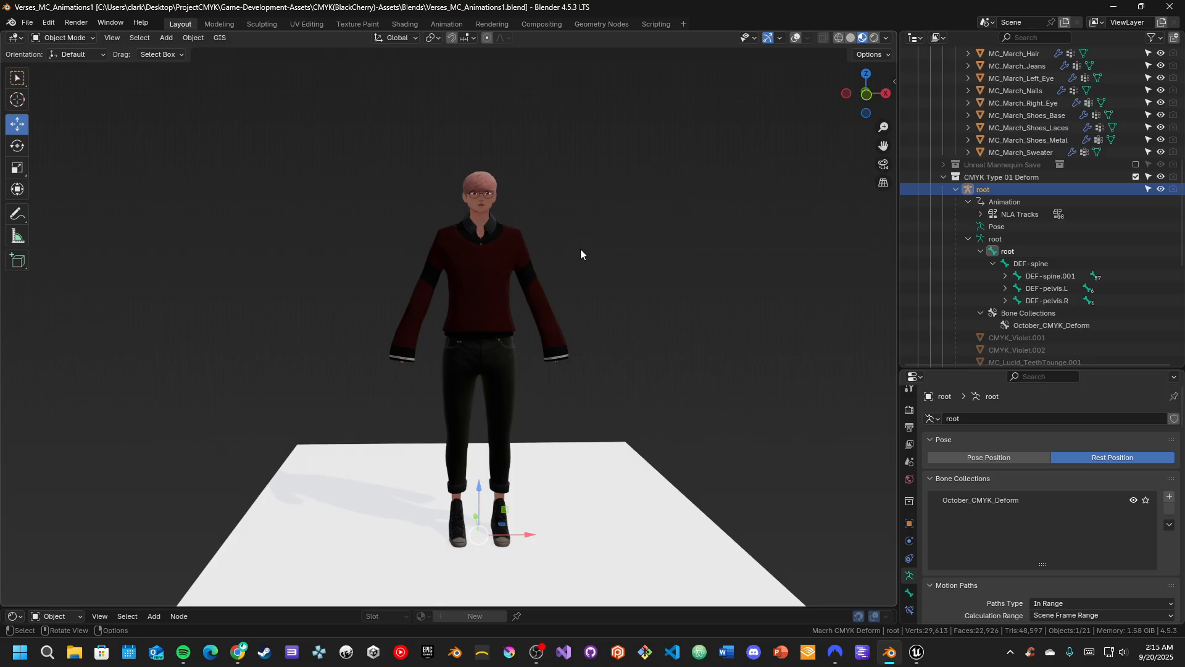
# Show the viewport overlays and switch the 3D viewport to Solid shading
pyautogui.hotkey('shift', 'alt', 'z')
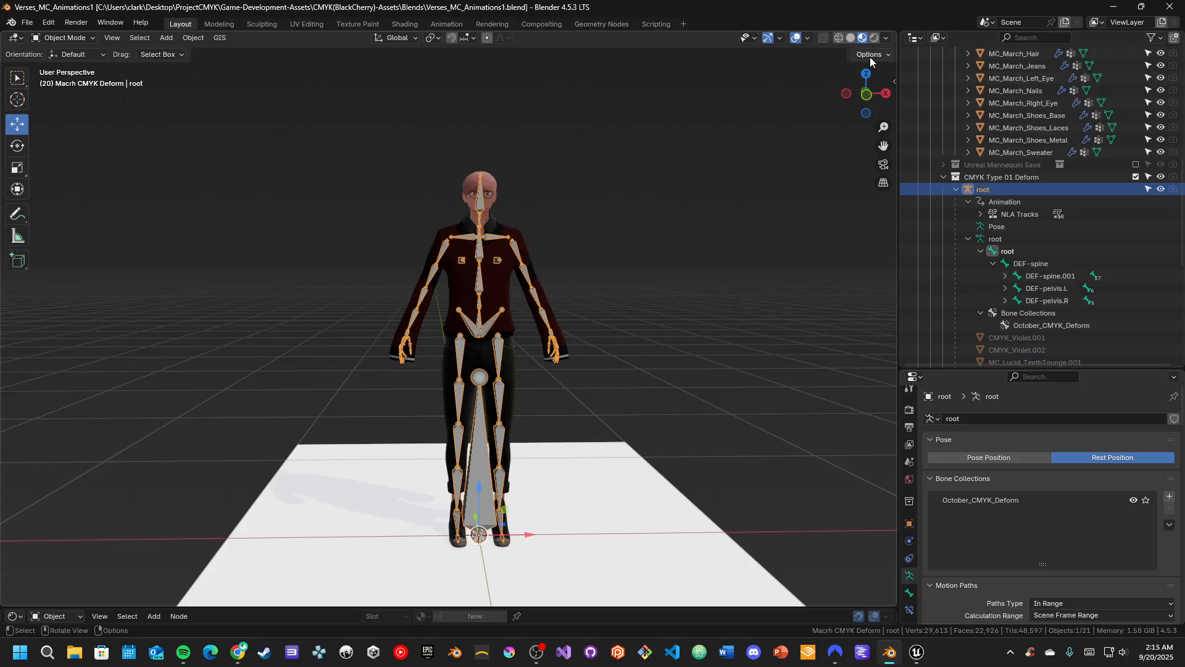
pyautogui.click(850, 38)
pyautogui.scroll(2, 629, 213)
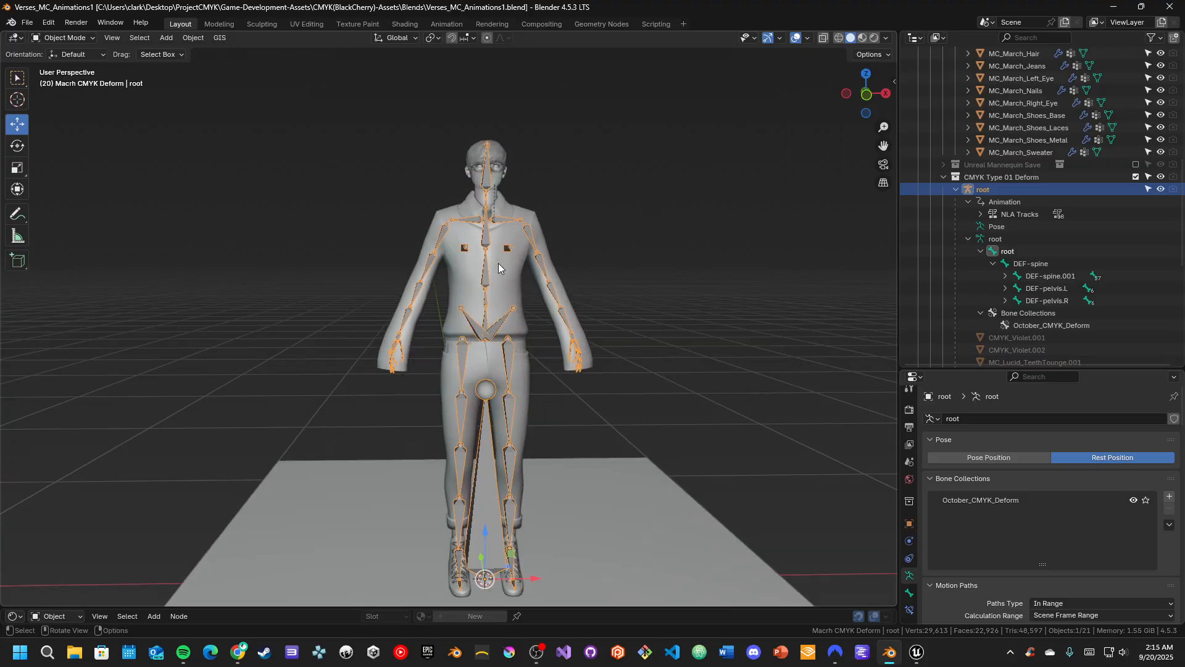
# Compare the root armature's Pose Position and Rest Position, leaving it in Rest Position
pyautogui.click(995, 458)
pyautogui.click(1105, 458)
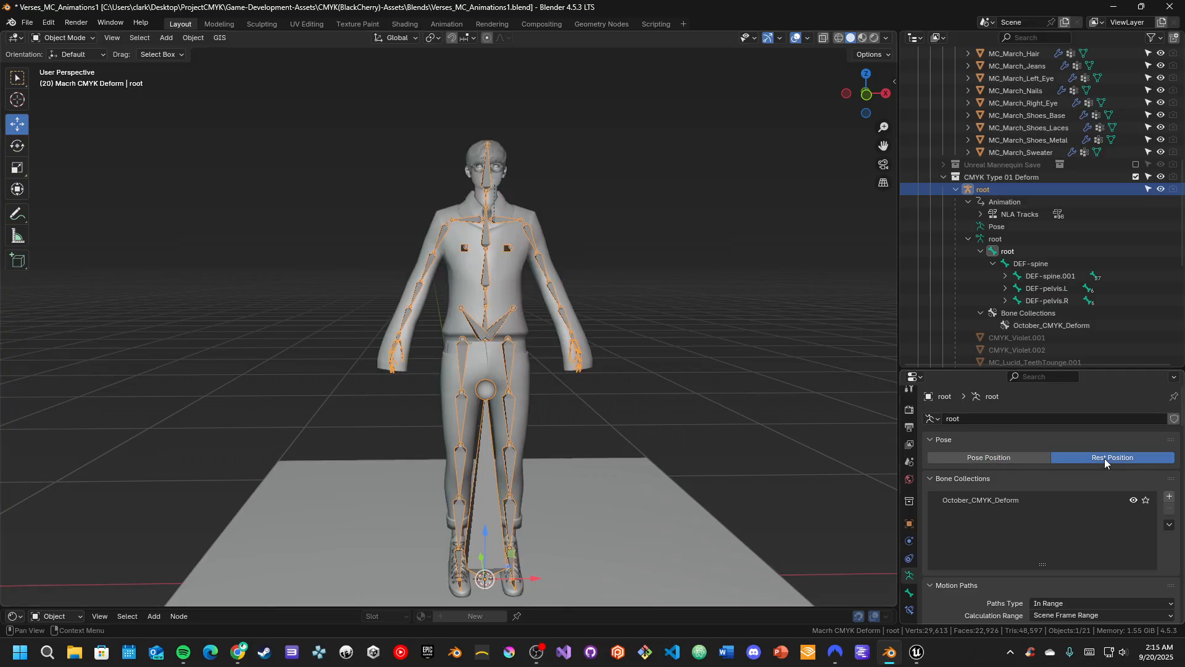
pyautogui.click(997, 455)
pyautogui.click(1075, 454)
pyautogui.moveTo(662, 333)
pyautogui.mouseDown(button='middle')
pyautogui.moveTo(694, 334)
pyautogui.moveTo(646, 337)
pyautogui.moveTo(676, 332)
pyautogui.mouseUp(button='middle')
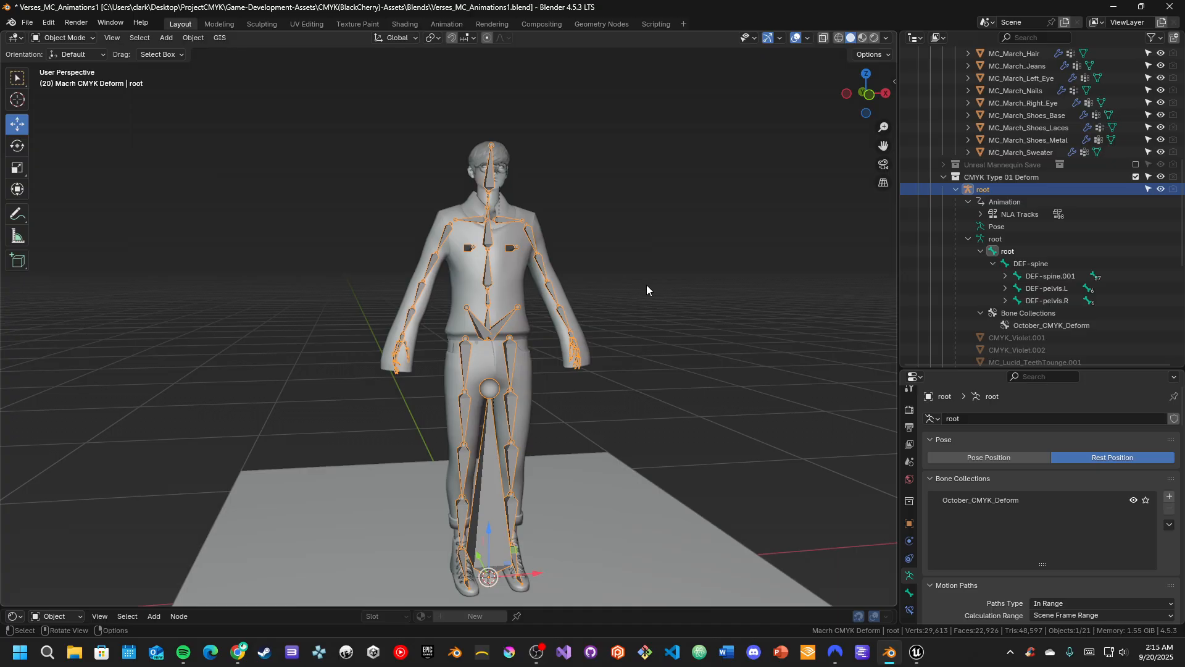
pyautogui.moveTo(672, 309); pyautogui.dragTo(668, 288, button='middle')
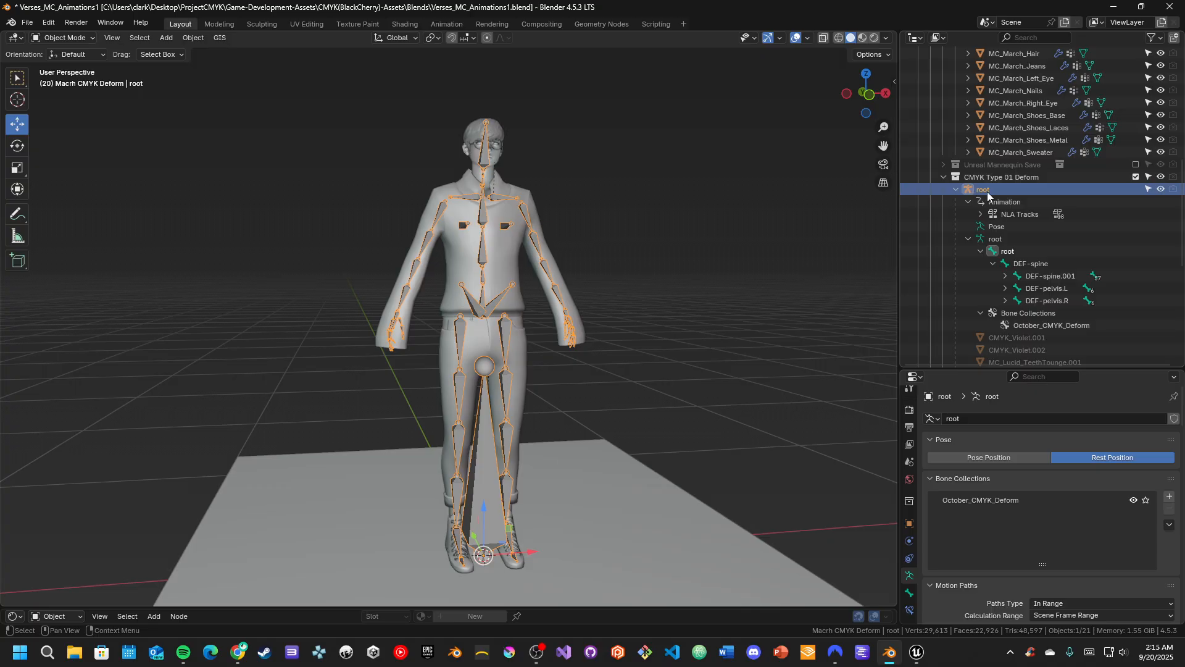
# Add a Human armature from the Rigify Meta-Rigs to the scene
pyautogui.hotkey('shift', 'a')
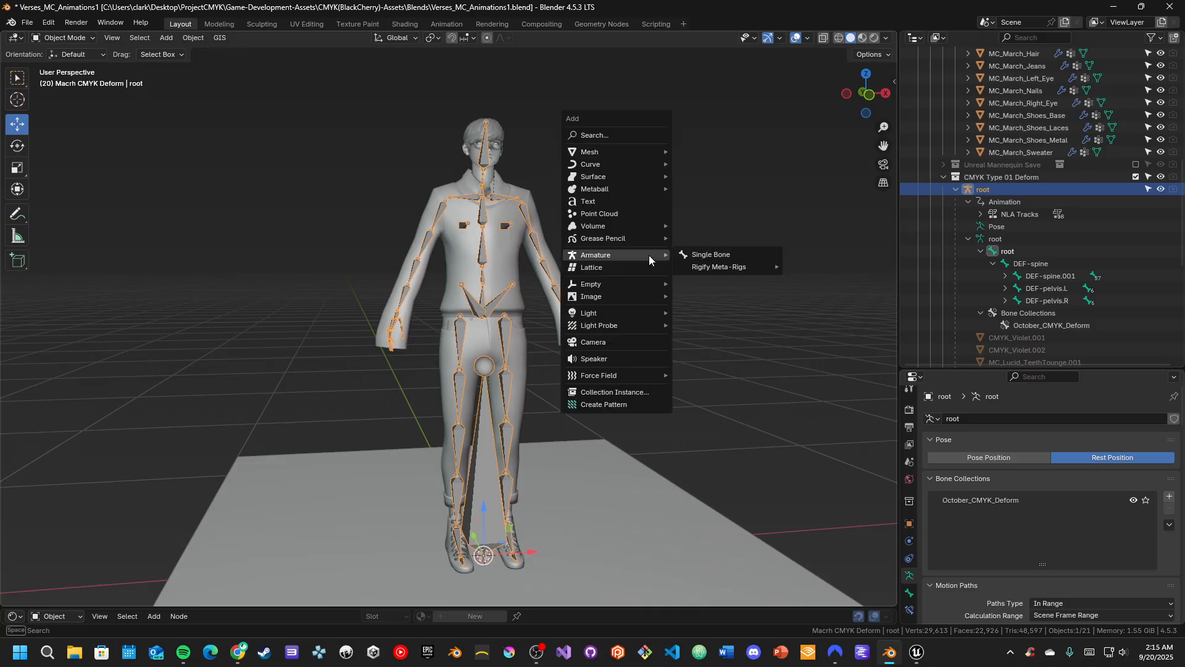
pyautogui.moveTo(710, 268)
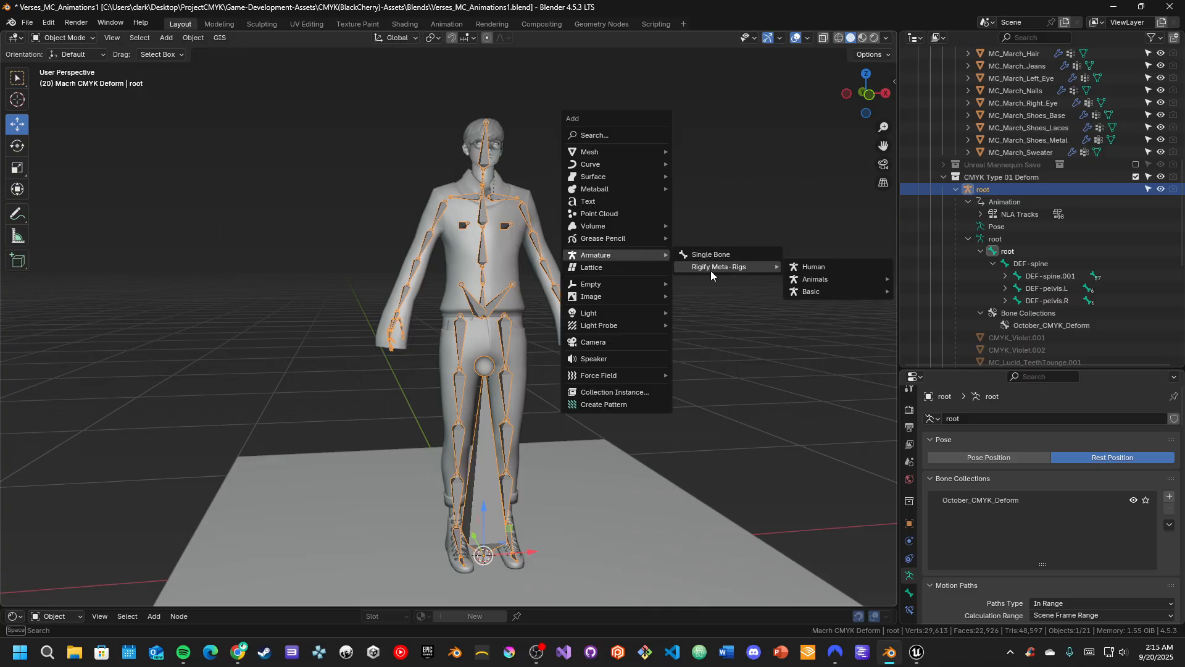
pyautogui.click(795, 268)
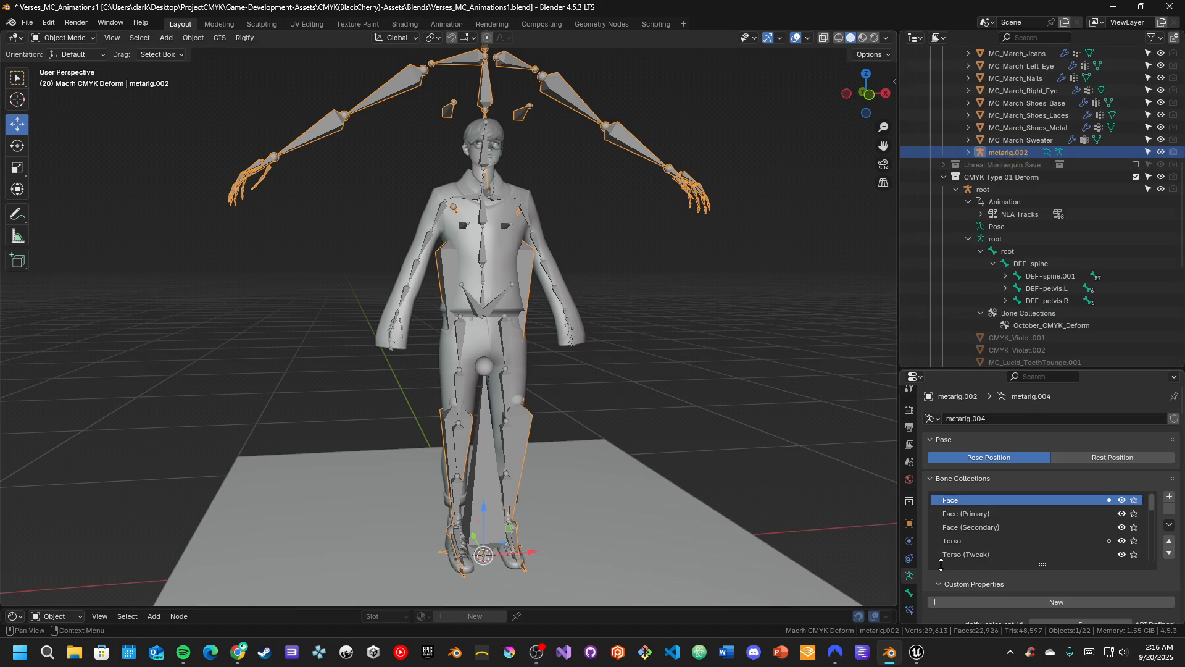
# Generate the Rigify control rig from the human meta-rig
pyautogui.scroll(-6, 934, 564)
pyautogui.scroll(-8, 936, 563)
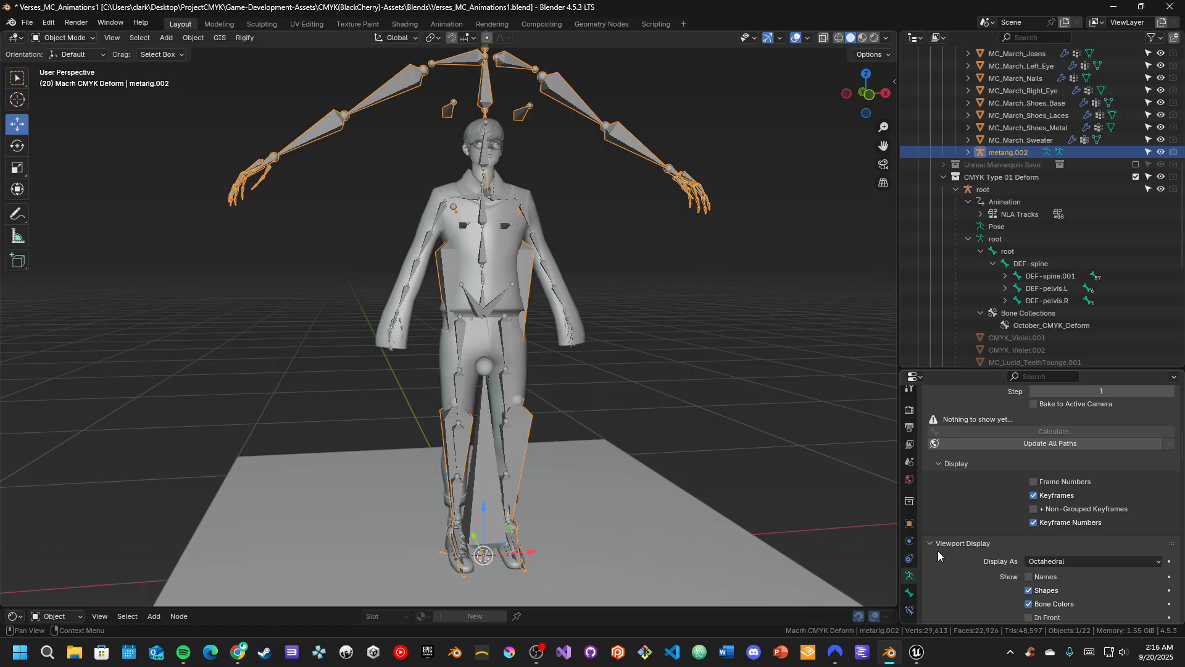
pyautogui.scroll(-5, 966, 553)
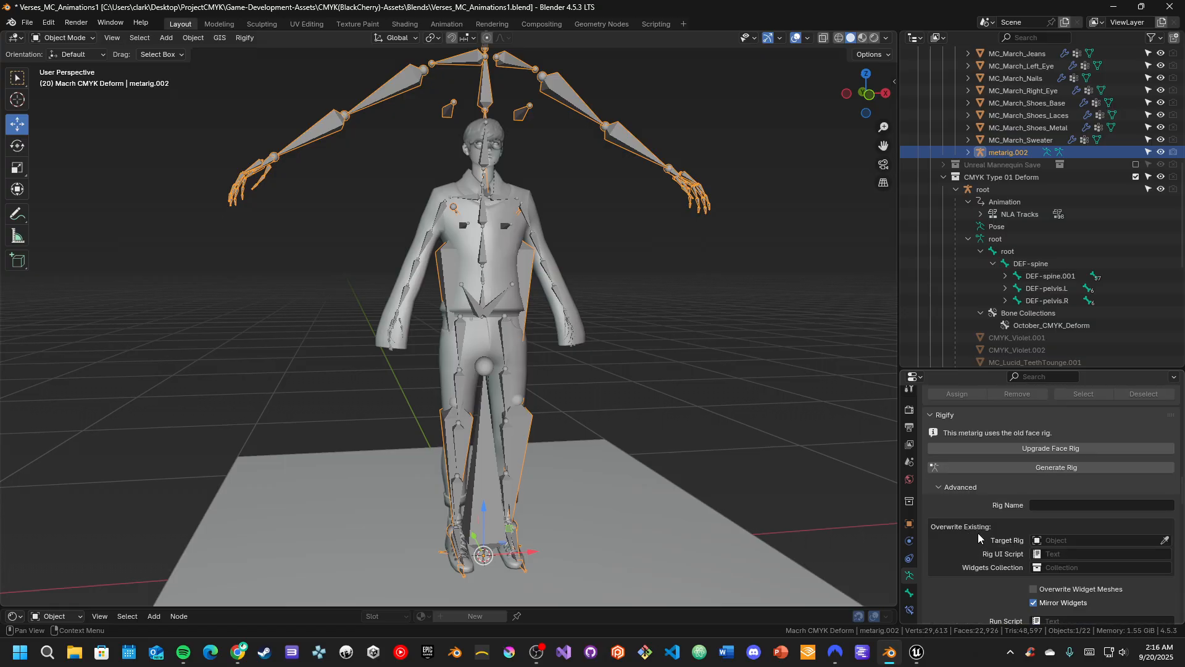
pyautogui.click(985, 473)
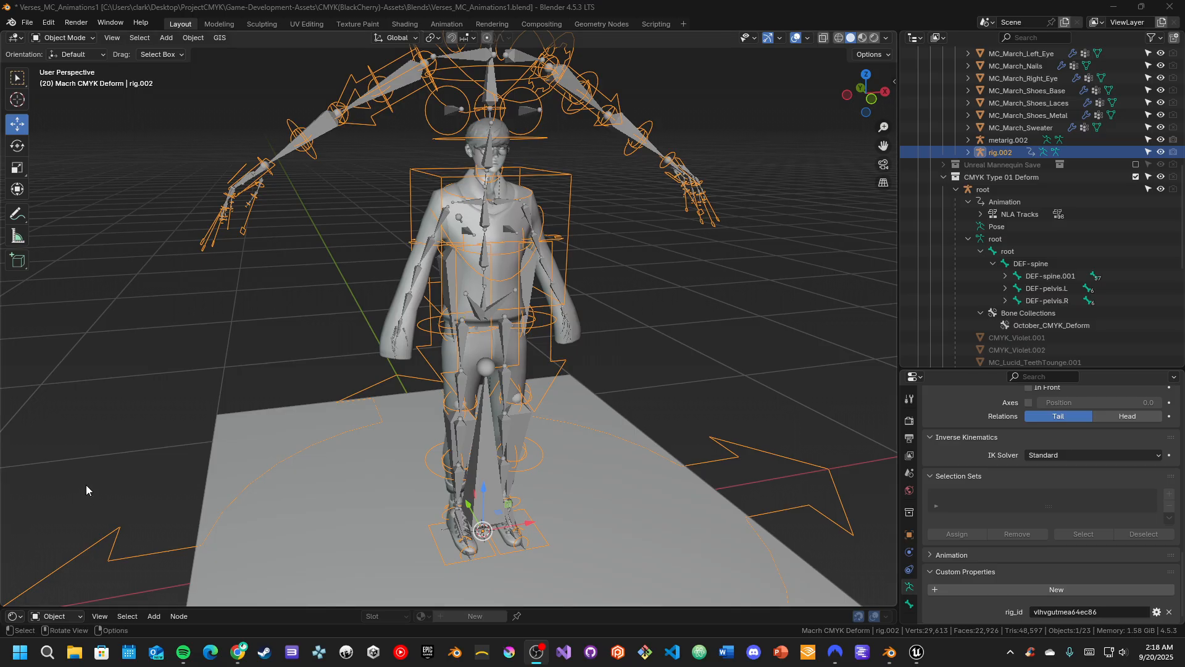
pyautogui.moveTo(361, 463); pyautogui.dragTo(353, 454, button='middle')
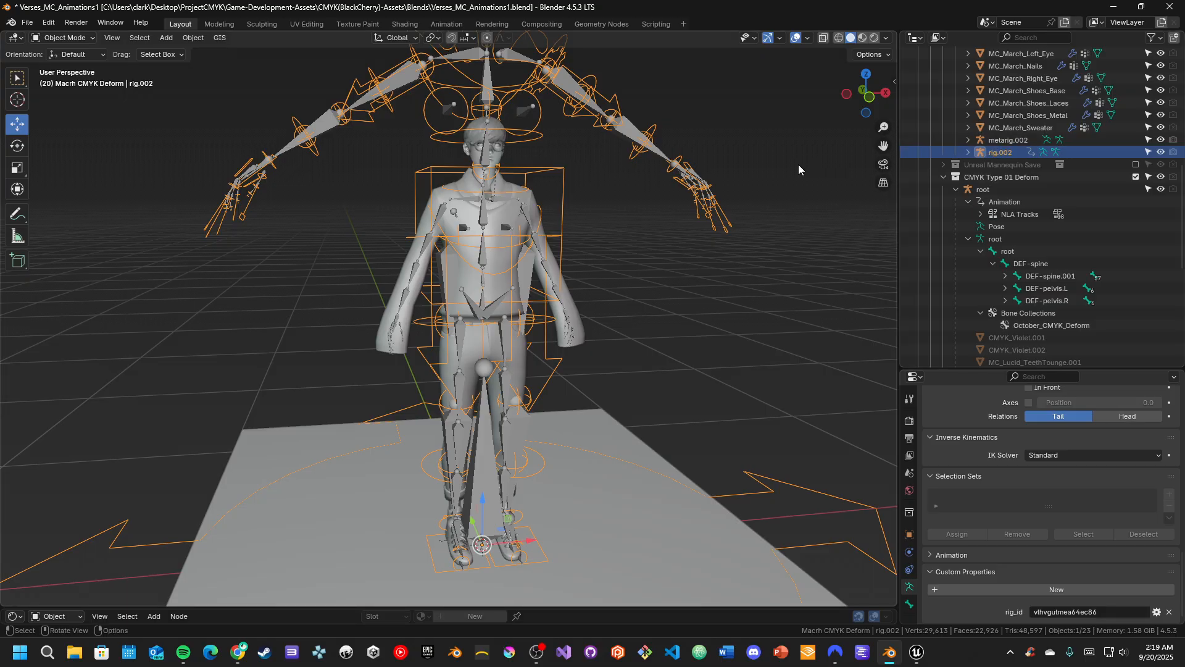
# Delete the human meta-rig and the control rig generated from it
pyautogui.click(994, 141)
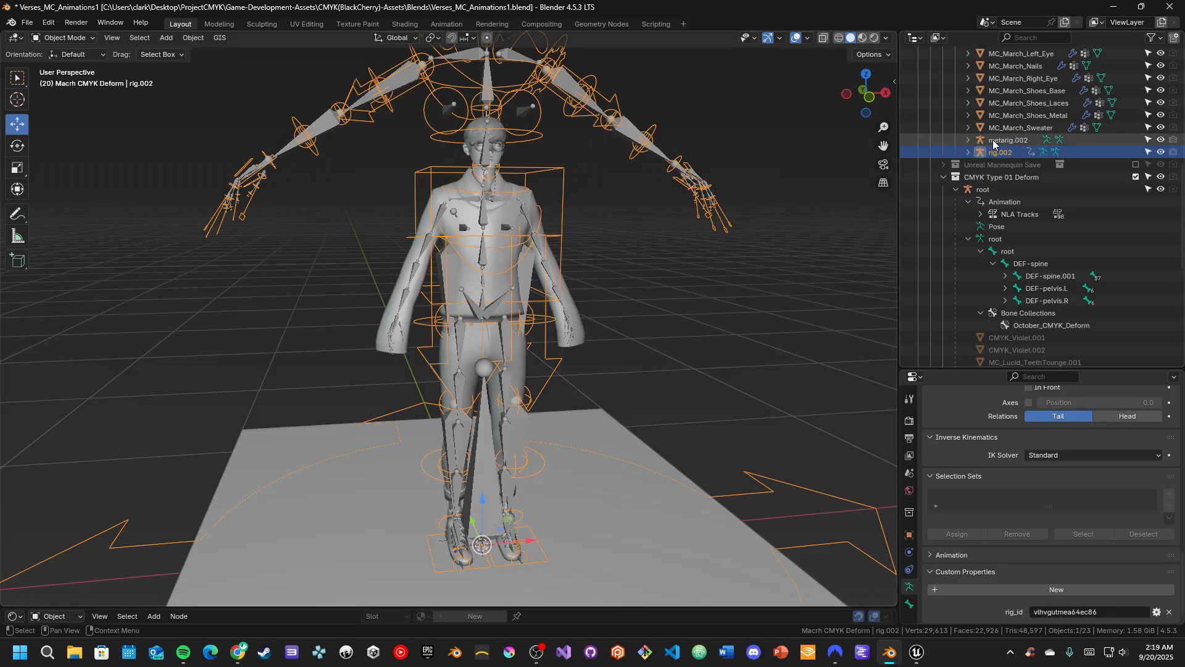
pyautogui.press('x')
pyautogui.click(658, 171)
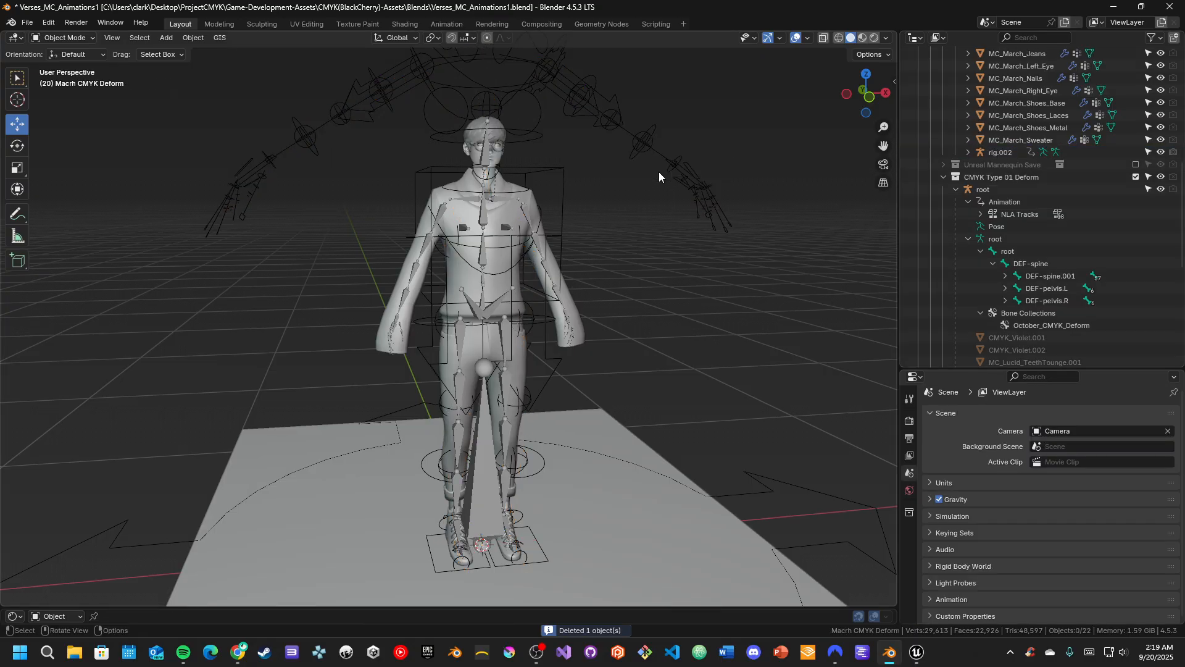
pyautogui.click(995, 152)
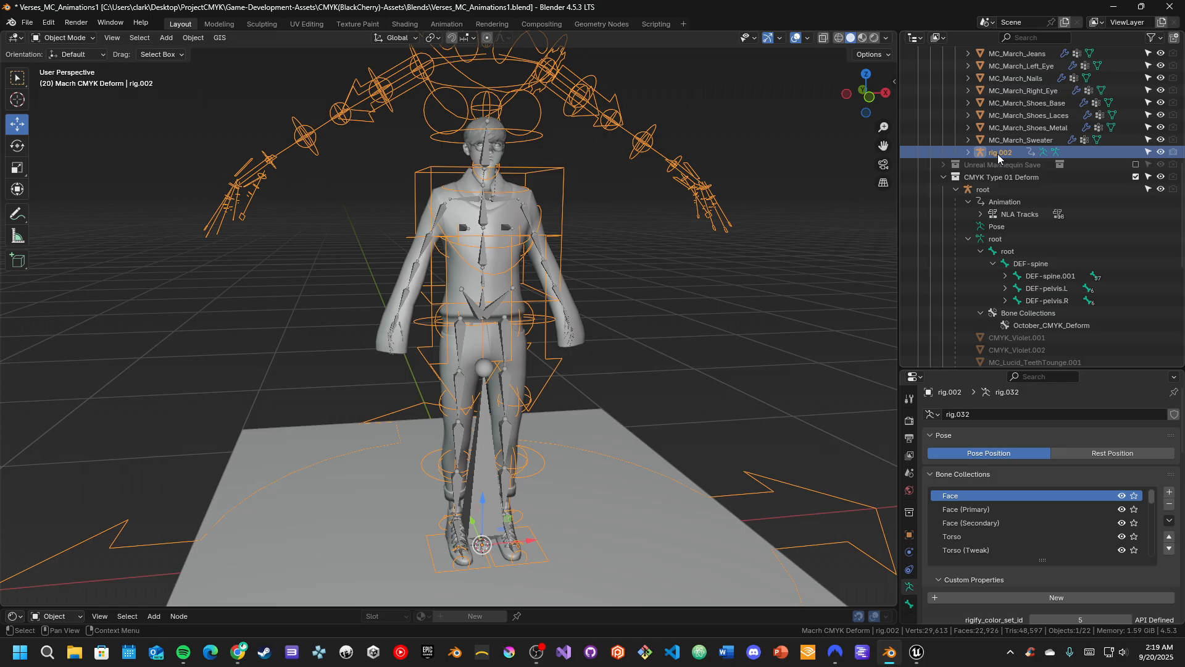
pyautogui.click(988, 190)
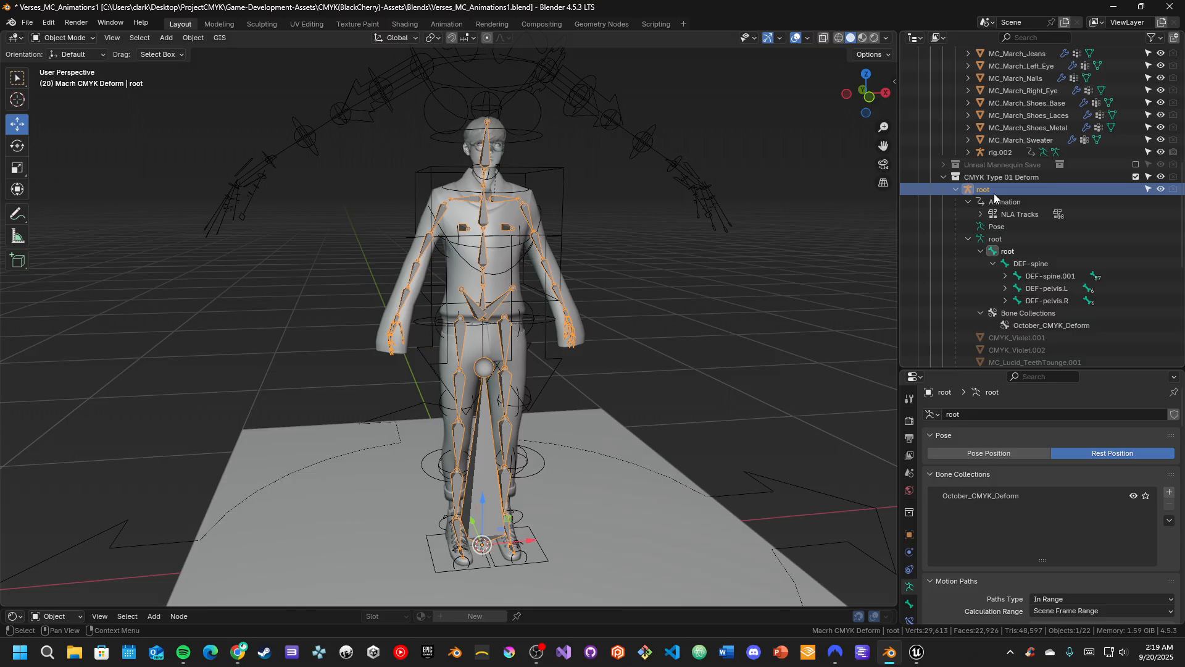
pyautogui.click(1000, 153)
pyautogui.press('x')
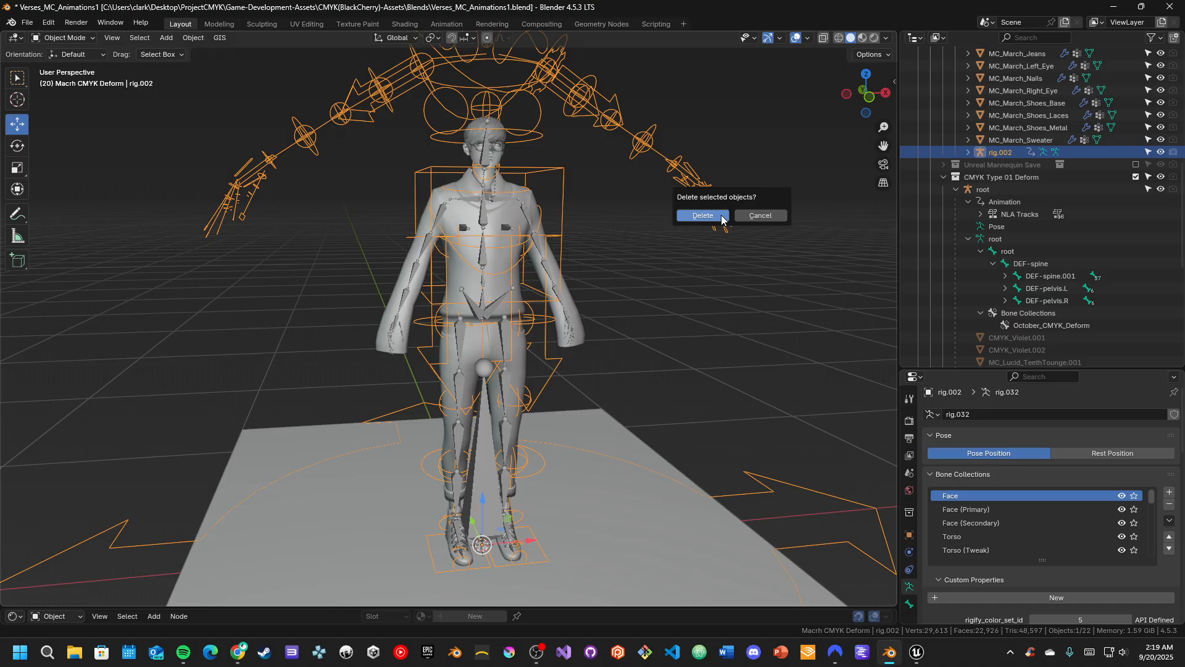
pyautogui.click(704, 215)
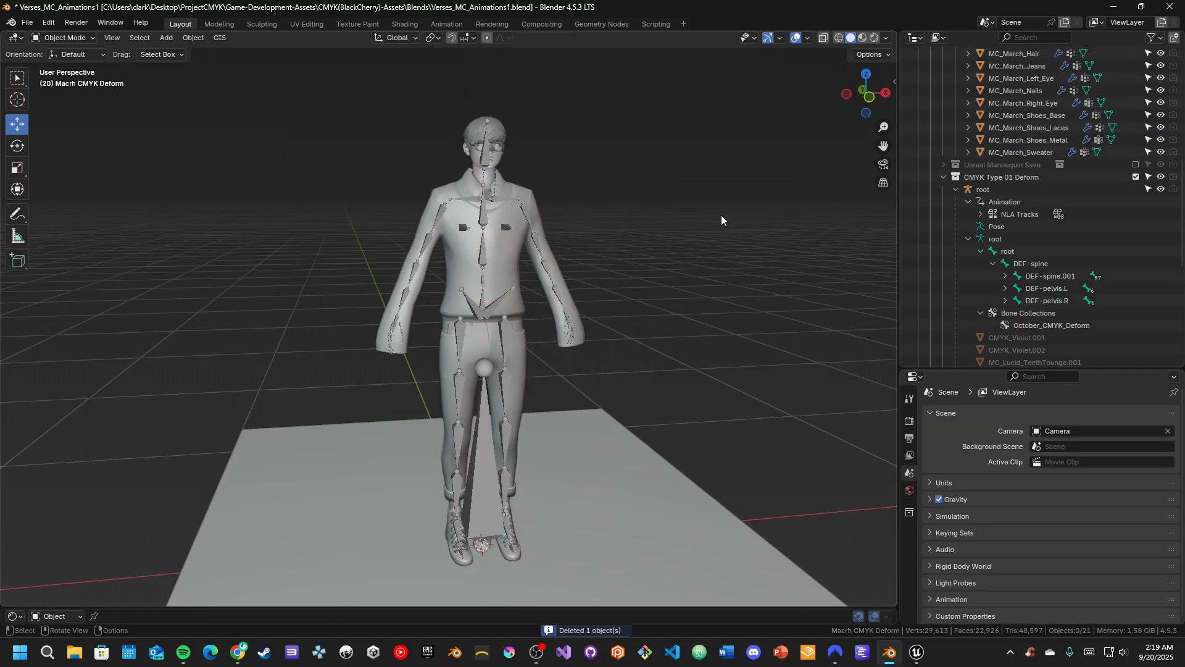
# Try moving the character's root armature down about 0.057 m along the global Z axis, and undo the move
pyautogui.scroll(2, 617, 383)
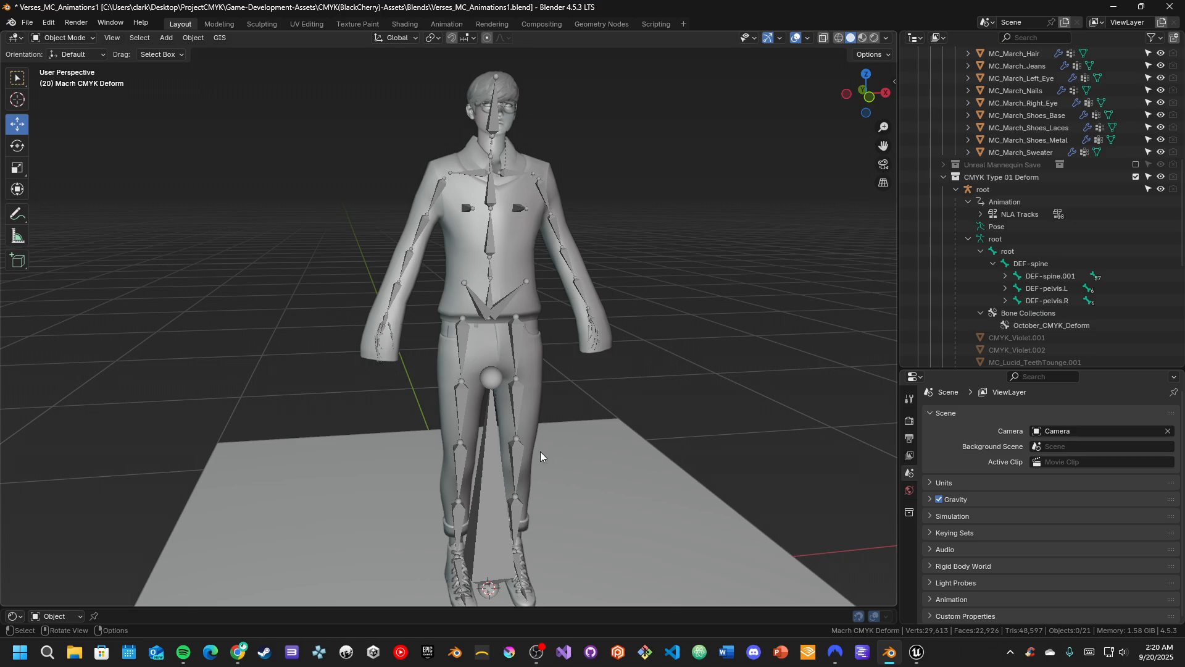
pyautogui.click(509, 491)
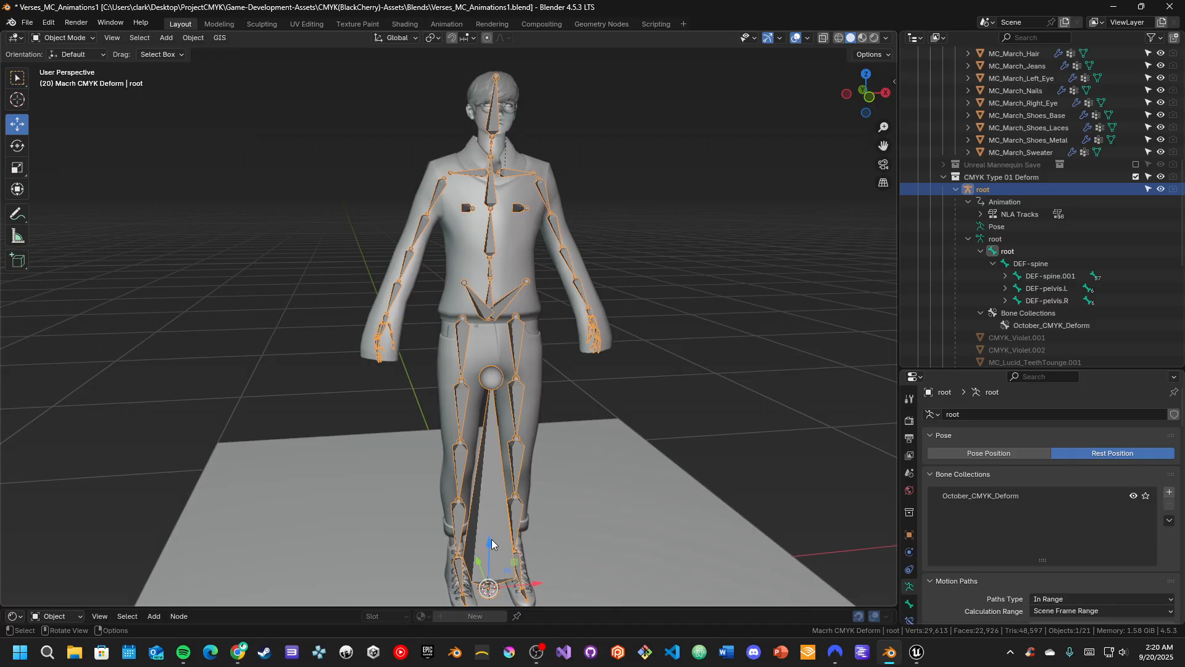
pyautogui.moveTo(491, 544); pyautogui.dragTo(490, 546)
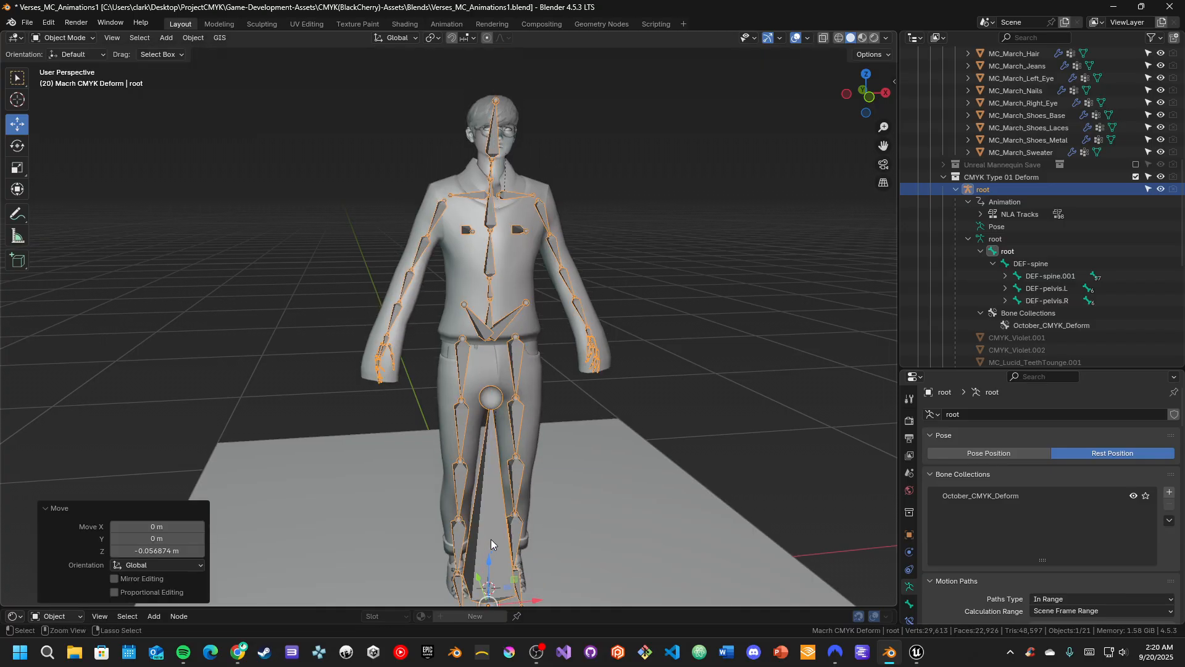
pyautogui.hotkey('ctrl', 'z')
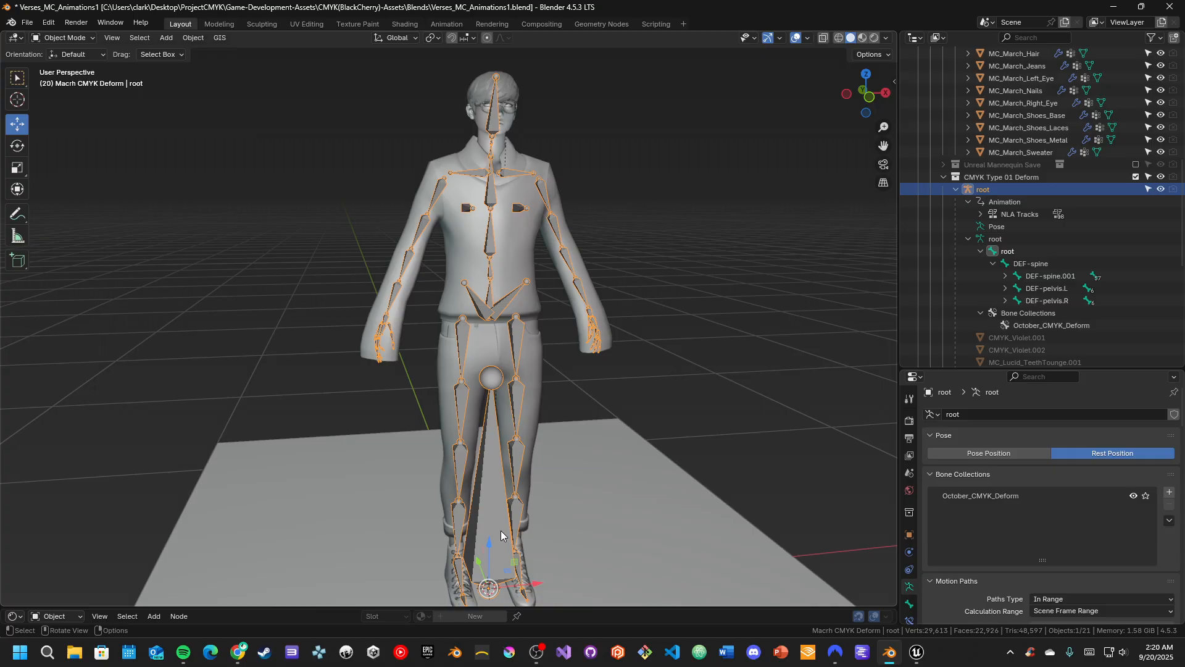
# Select the root armature in the CMYK Type 01 Deform collection together with its whole hierarchy of character meshes
pyautogui.moveTo(498, 532); pyautogui.dragTo(498, 511)
pyautogui.keyDown('shift'); pyautogui.moveTo(498, 507); pyautogui.dragTo(485, 451, button='middle'); pyautogui.keyUp('shift')
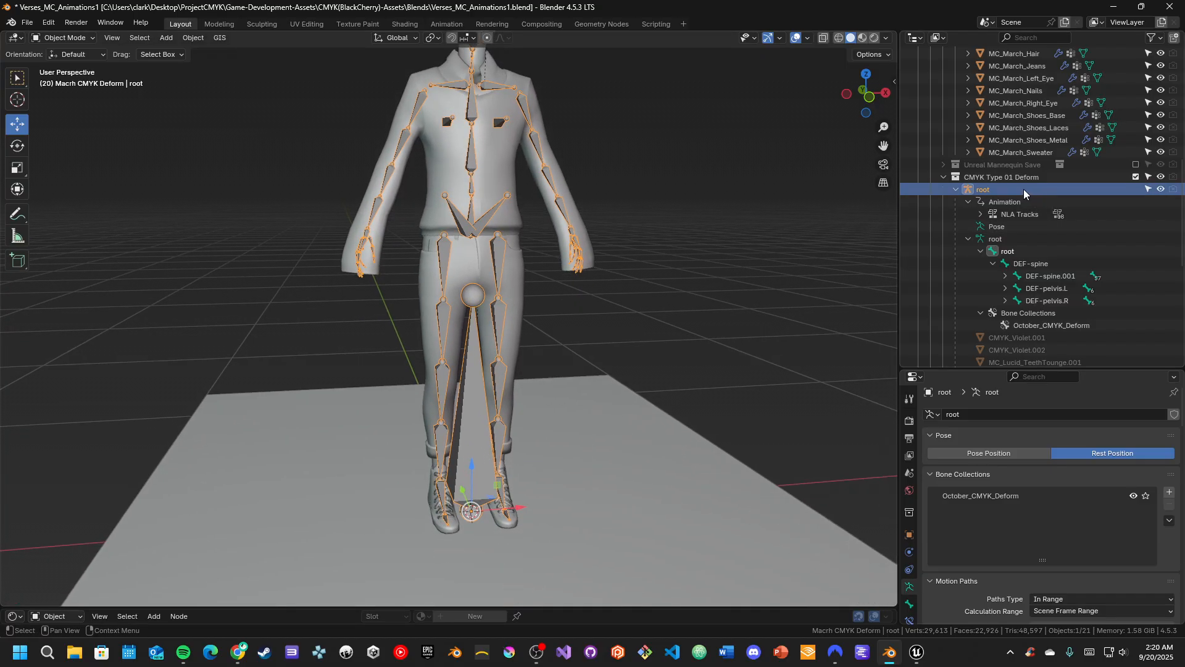
pyautogui.keyDown('shift'); pyautogui.moveTo(601, 273); pyautogui.dragTo(609, 335, button='middle'); pyautogui.keyUp('shift')
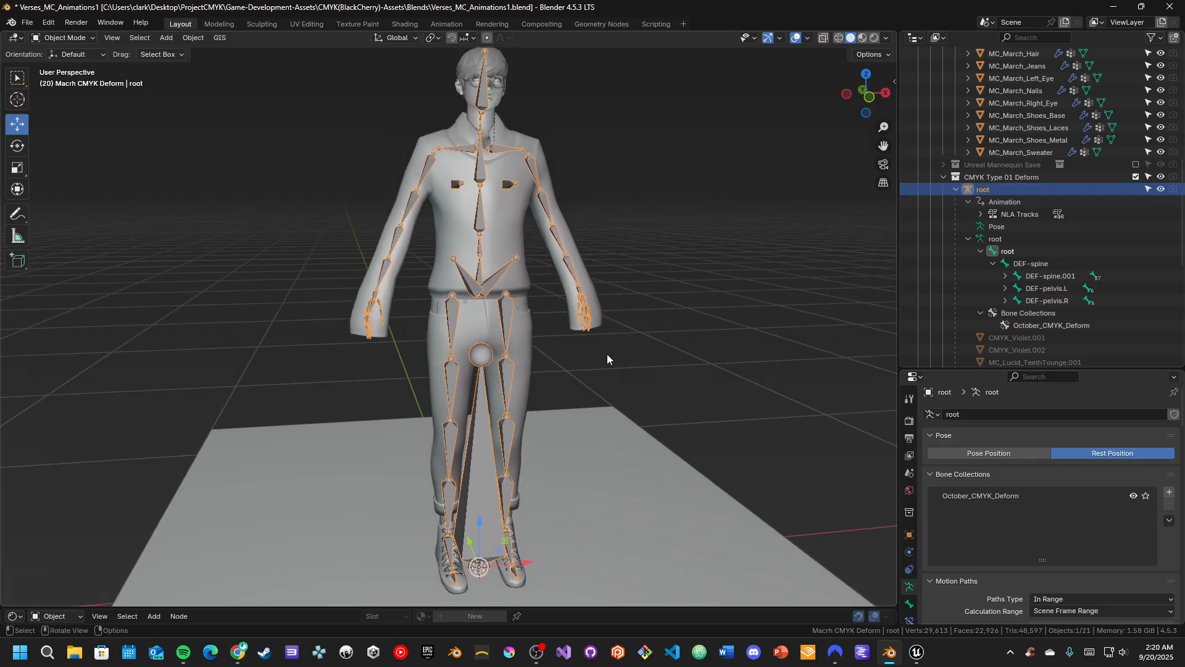
pyautogui.rightClick(978, 194)
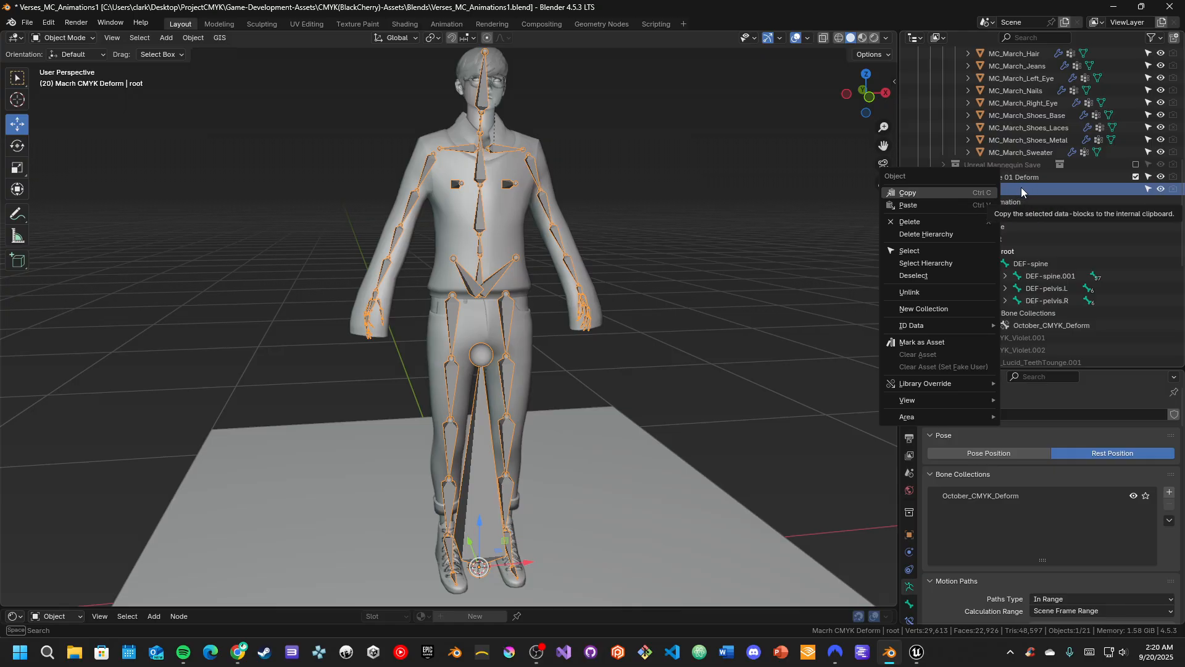
pyautogui.click(945, 263)
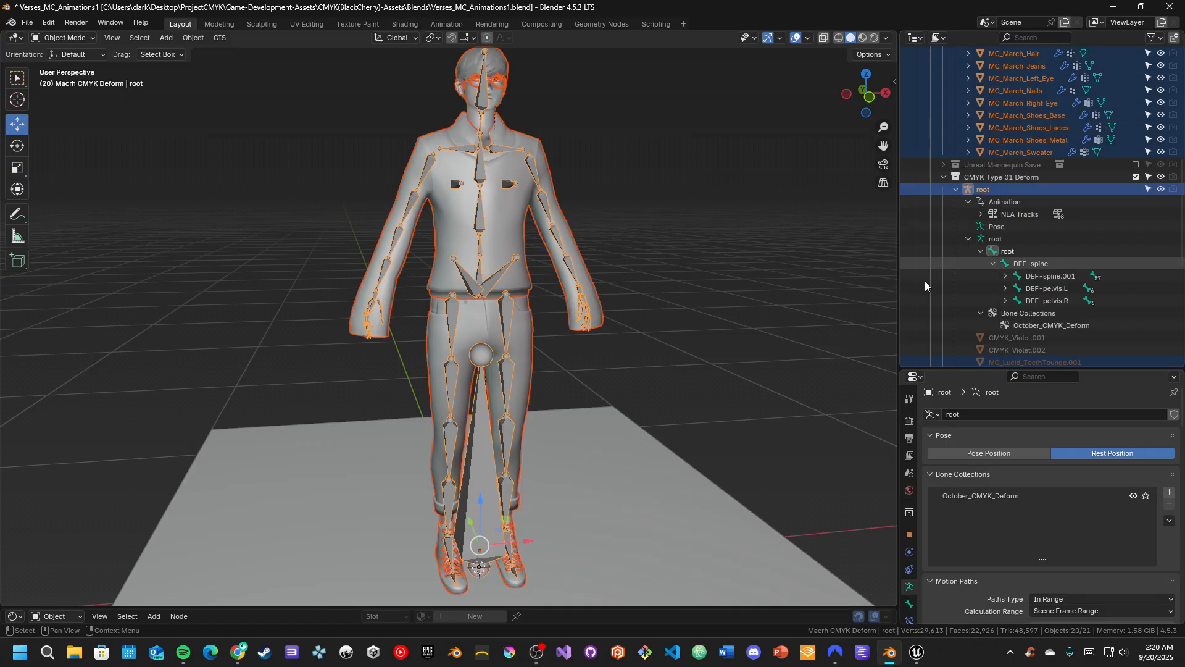
pyautogui.scroll(8, 1073, 139)
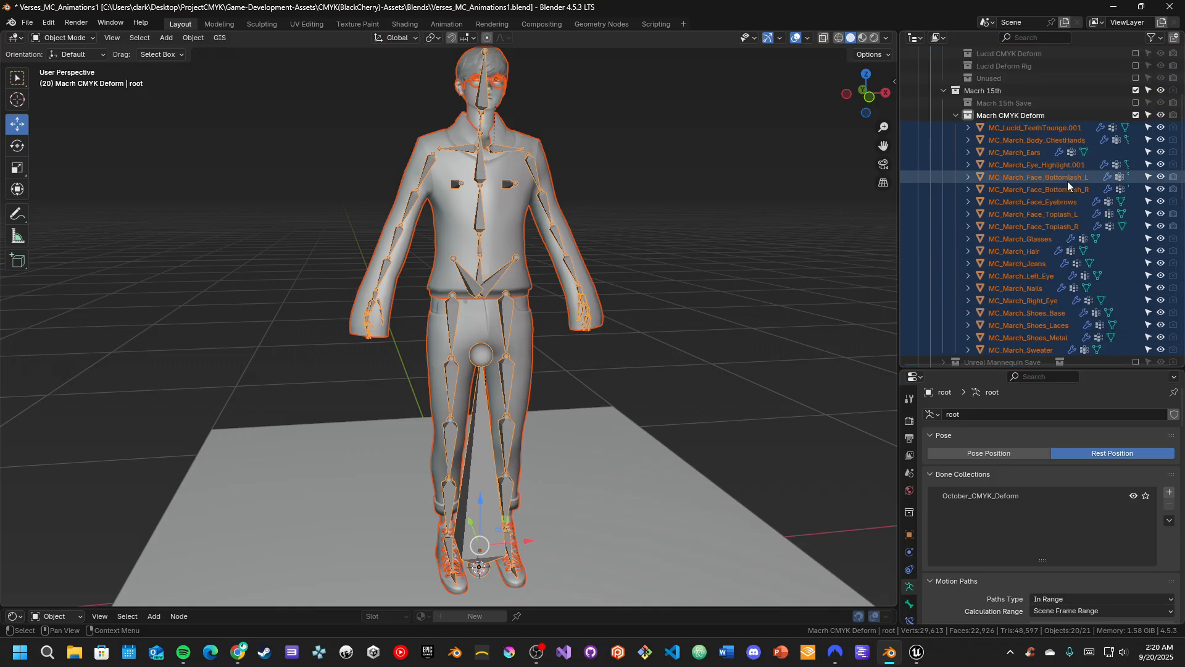
# Set up a glTF 2.0 export of the selected character as CMYK_MC_March_Cradle_Full.glb in the Current_Class folder
pyautogui.click(29, 23)
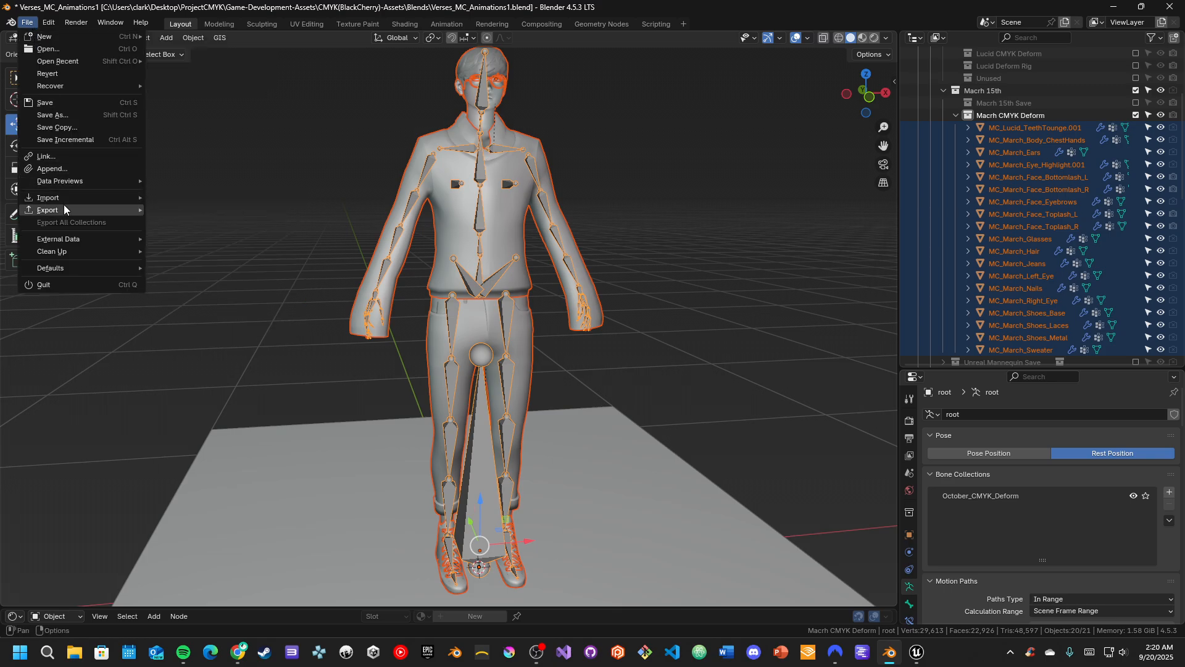
pyautogui.moveTo(64, 208)
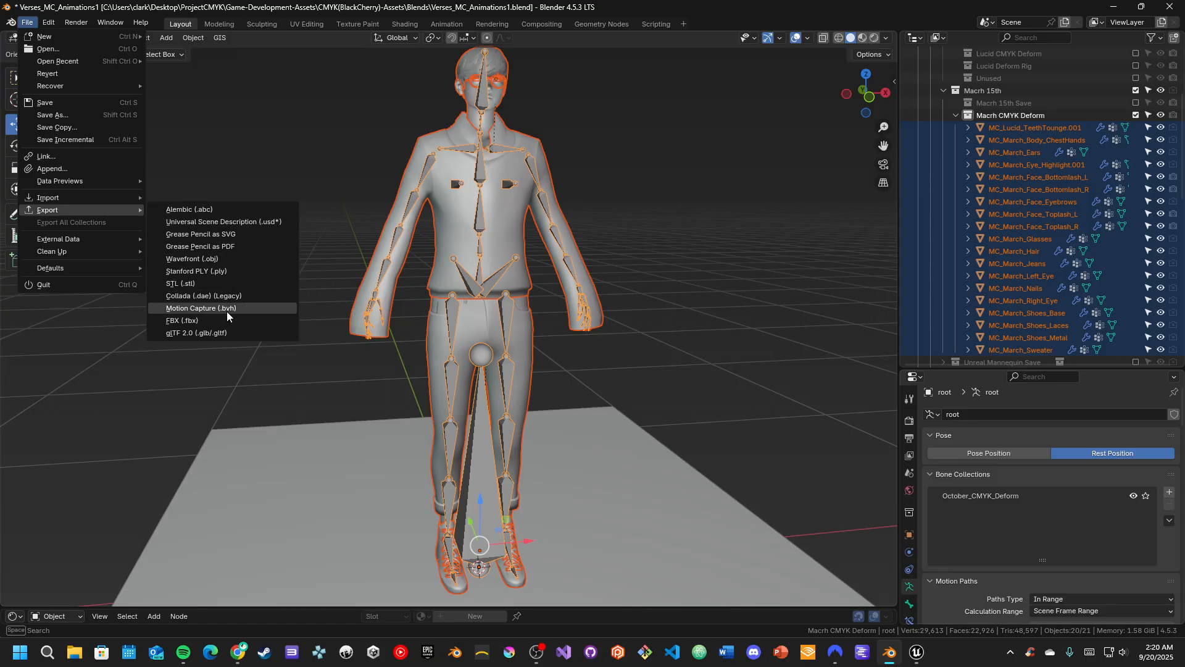
pyautogui.click(227, 334)
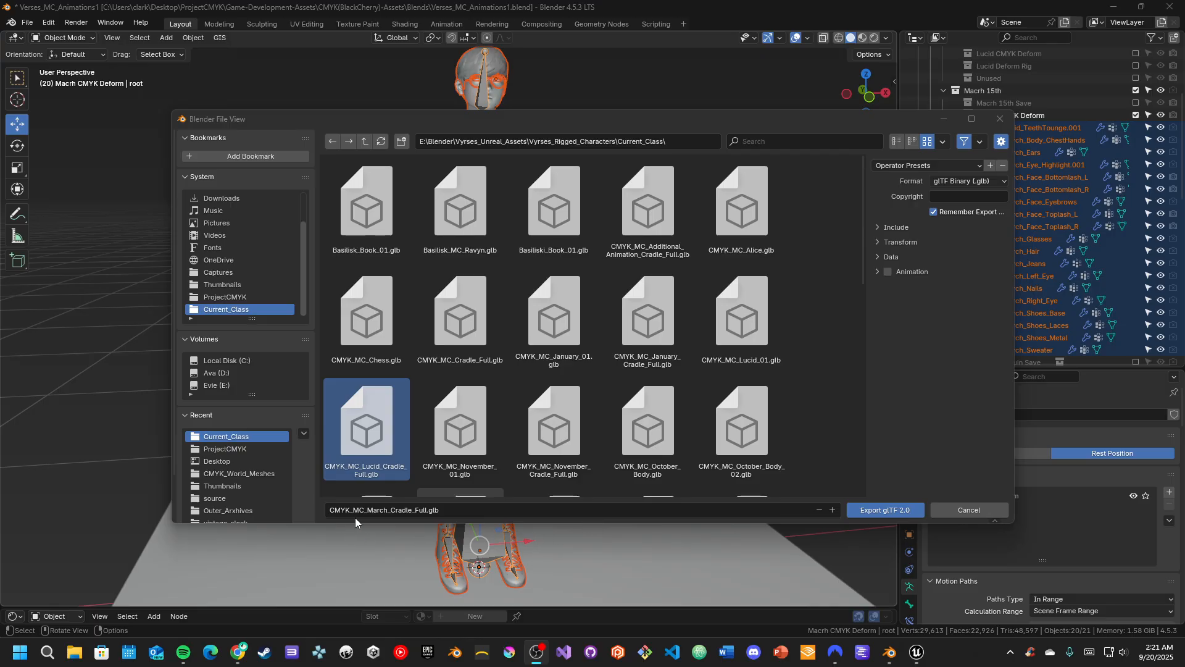
# Examine the export's Include, Transform and Data settings, including the object limits and the +Y Up option
pyautogui.click(877, 227)
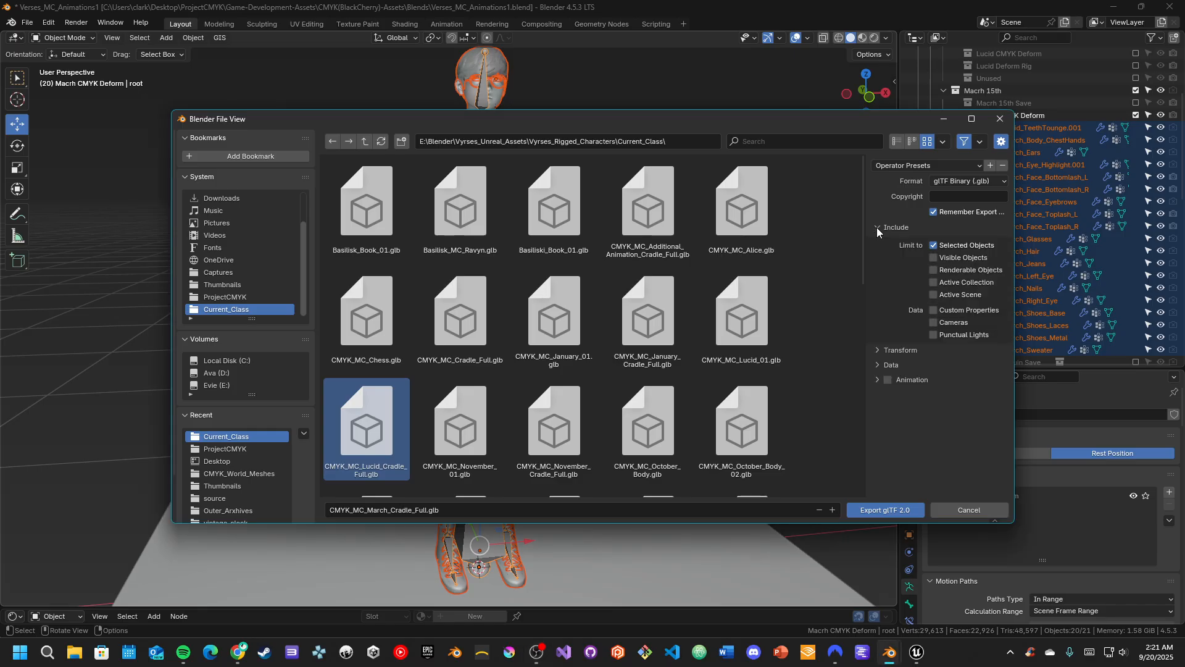
pyautogui.click(879, 350)
pyautogui.click(879, 384)
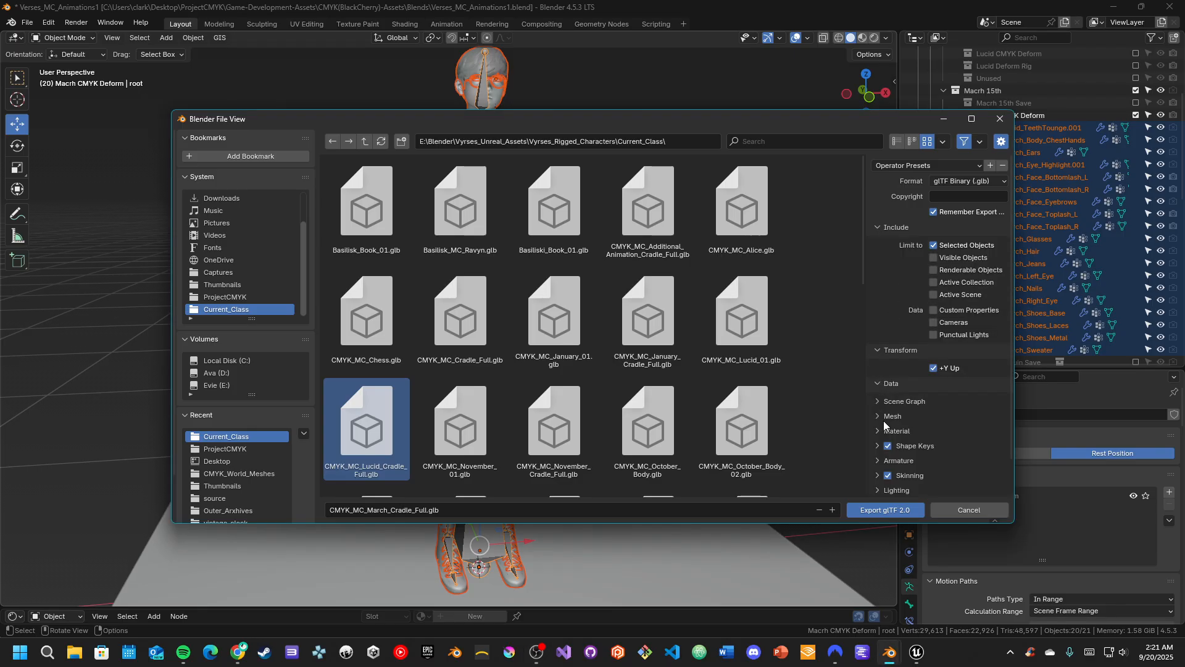
pyautogui.scroll(-2, 907, 430)
pyautogui.scroll(2, 920, 344)
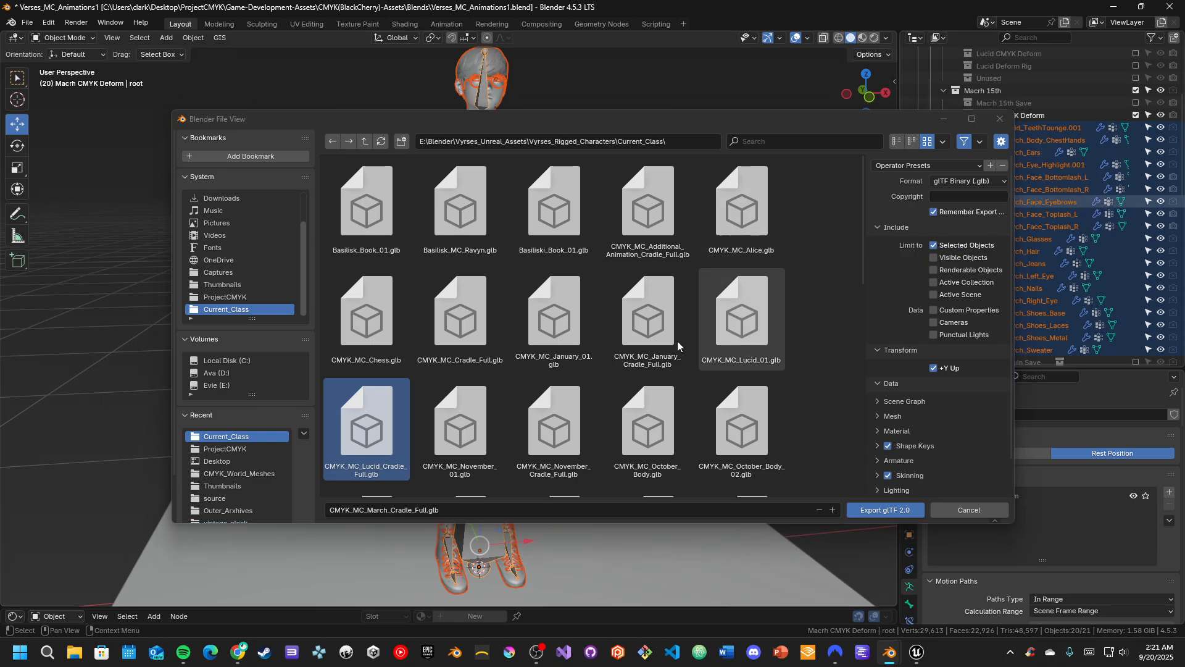
pyautogui.moveTo(601, 123)
pyautogui.mouseDown()
pyautogui.moveTo(0, 371)
pyautogui.moveTo(0, 312)
pyautogui.moveTo(397, 161)
pyautogui.moveTo(613, 136)
pyautogui.moveTo(591, 128)
pyautogui.mouseUp()
pyautogui.scroll(-2, 923, 315)
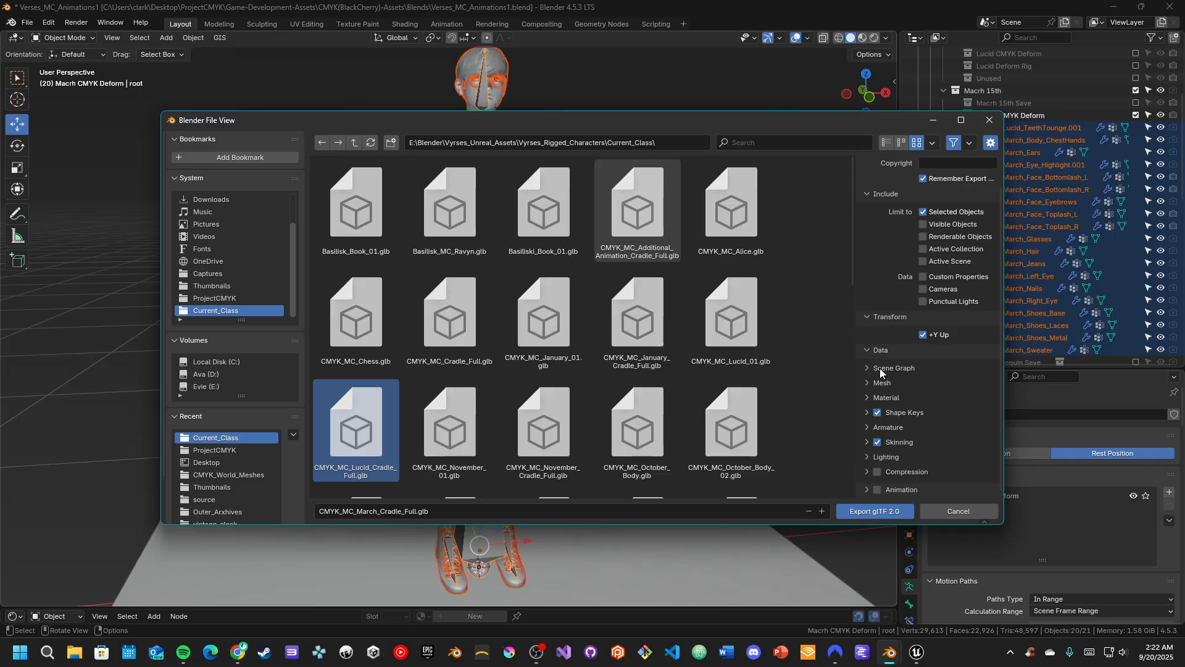
# Examine the Mesh, Material, Shape Keys and Armature options under the export's Data settings
pyautogui.click(867, 383)
pyautogui.scroll(-1, 869, 380)
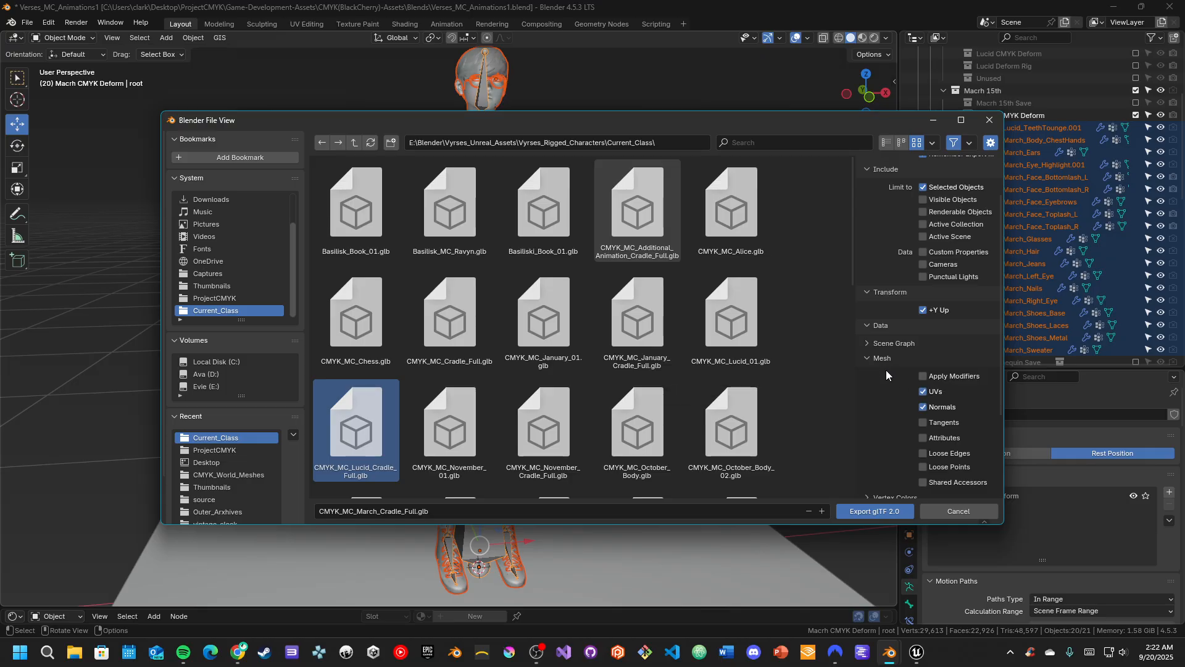
pyautogui.click(865, 359)
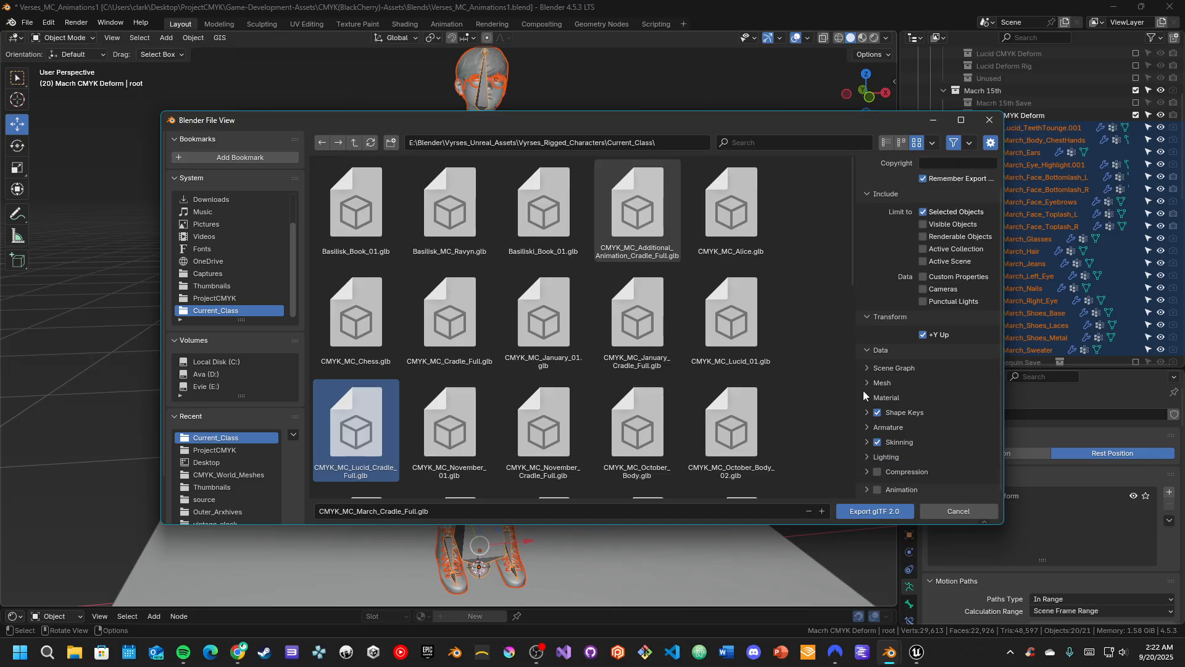
pyautogui.click(867, 398)
pyautogui.click(866, 401)
pyautogui.click(866, 412)
pyautogui.click(867, 412)
pyautogui.click(866, 427)
pyautogui.scroll(-2, 868, 427)
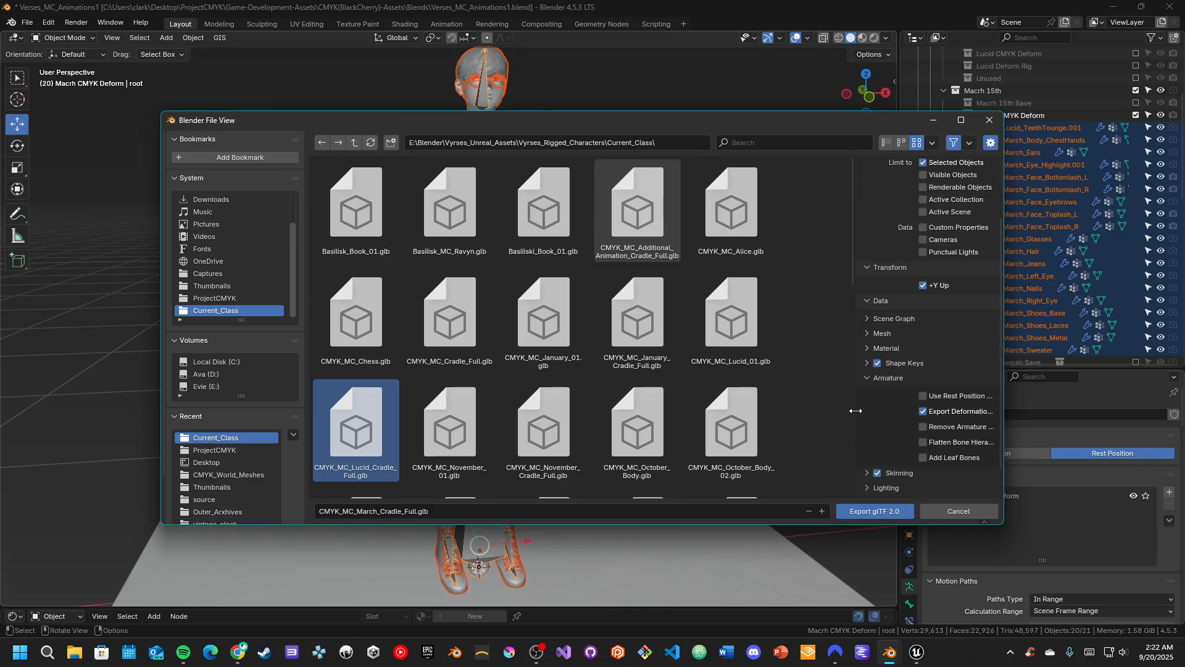
# Widen the export options area to read the full armature option names, and shift the file dialog to check the character behind it
pyautogui.moveTo(855, 411); pyautogui.dragTo(755, 412)
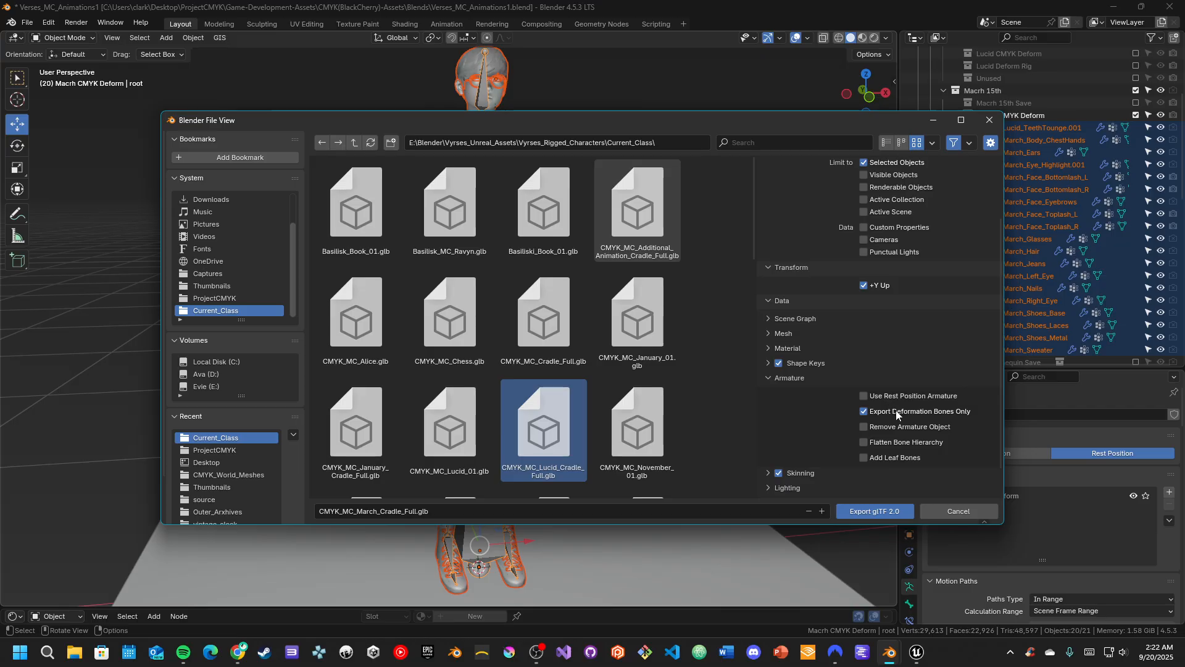
pyautogui.moveTo(670, 124); pyautogui.dragTo(0, 248)
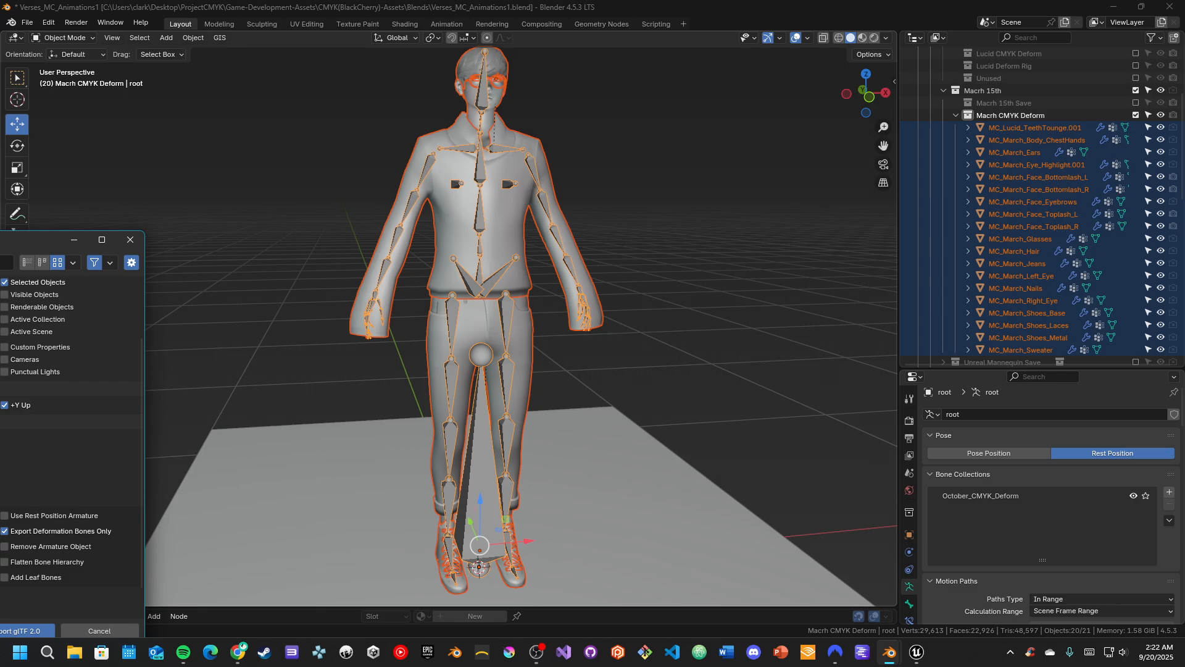
pyautogui.moveTo(0, 241); pyautogui.dragTo(19, 207)
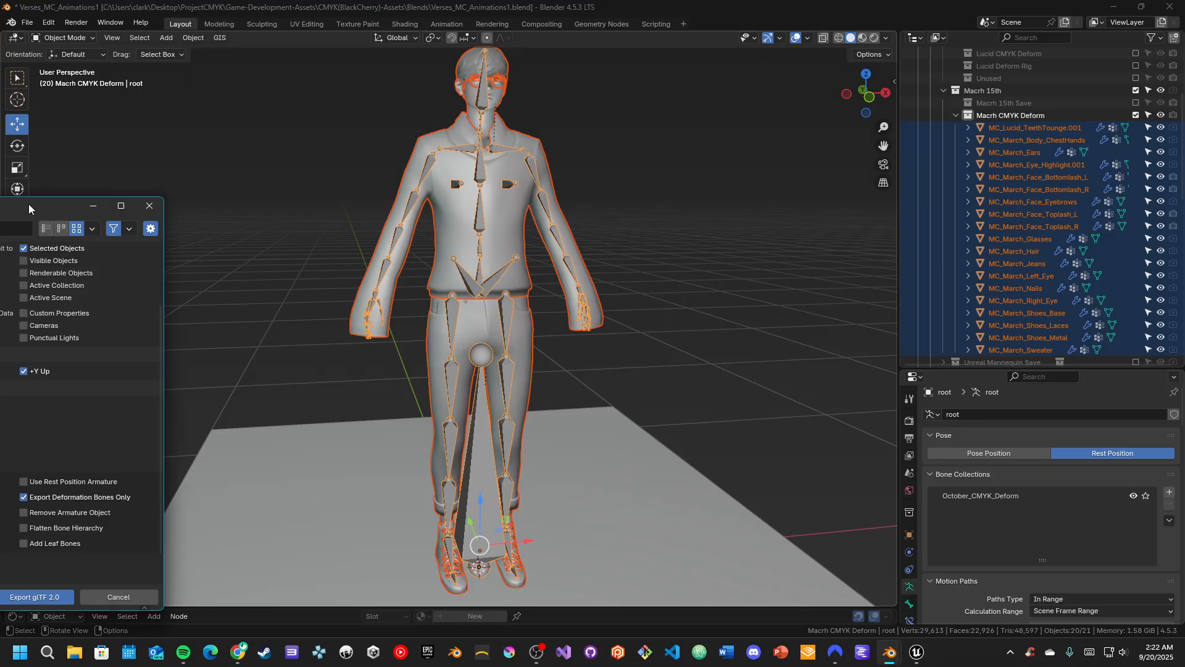
pyautogui.moveTo(28, 205); pyautogui.dragTo(765, 129)
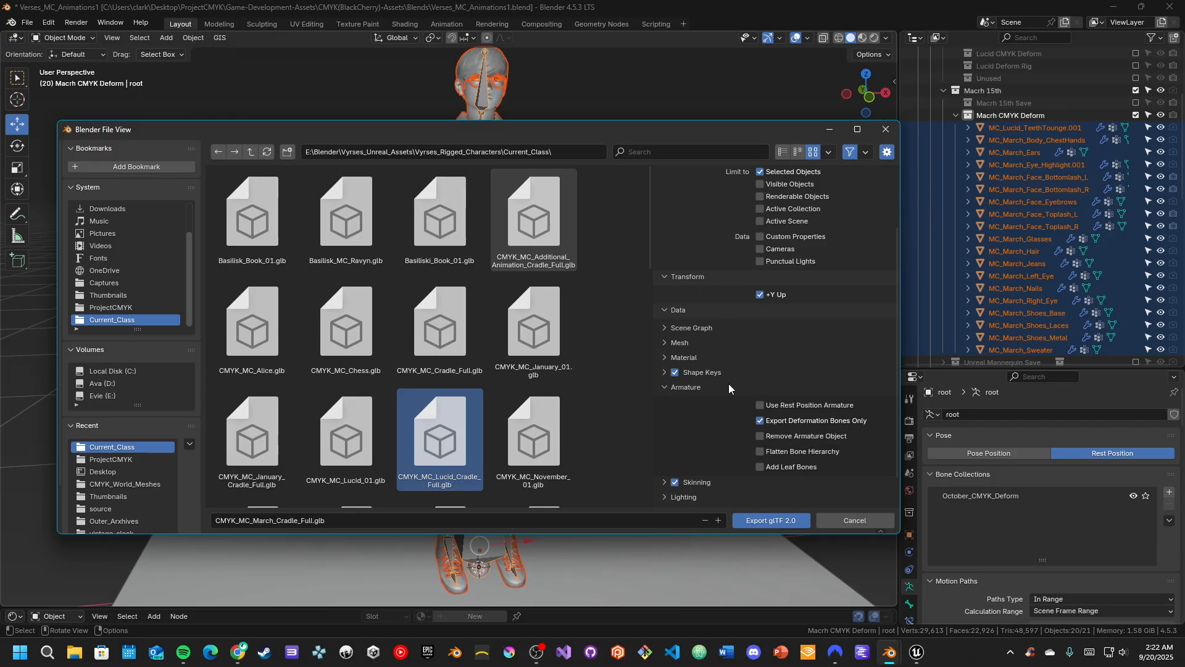
# Examine the Animation export options, and collapse the Armature options
pyautogui.scroll(-1, 695, 461)
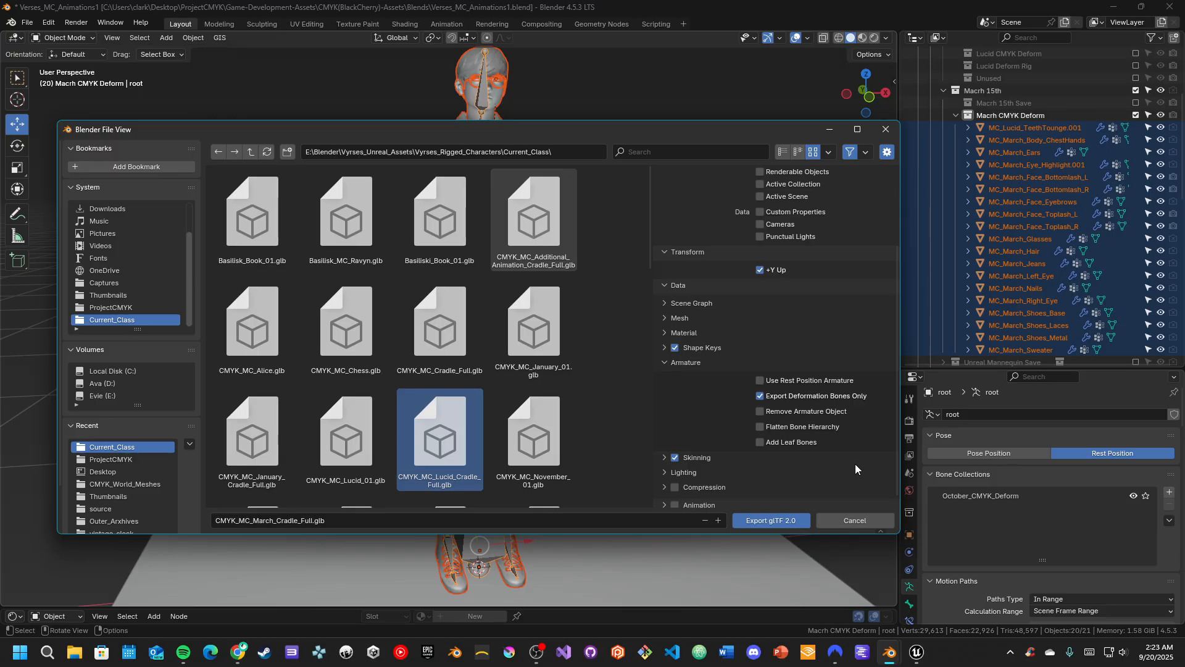
pyautogui.scroll(-1, 731, 454)
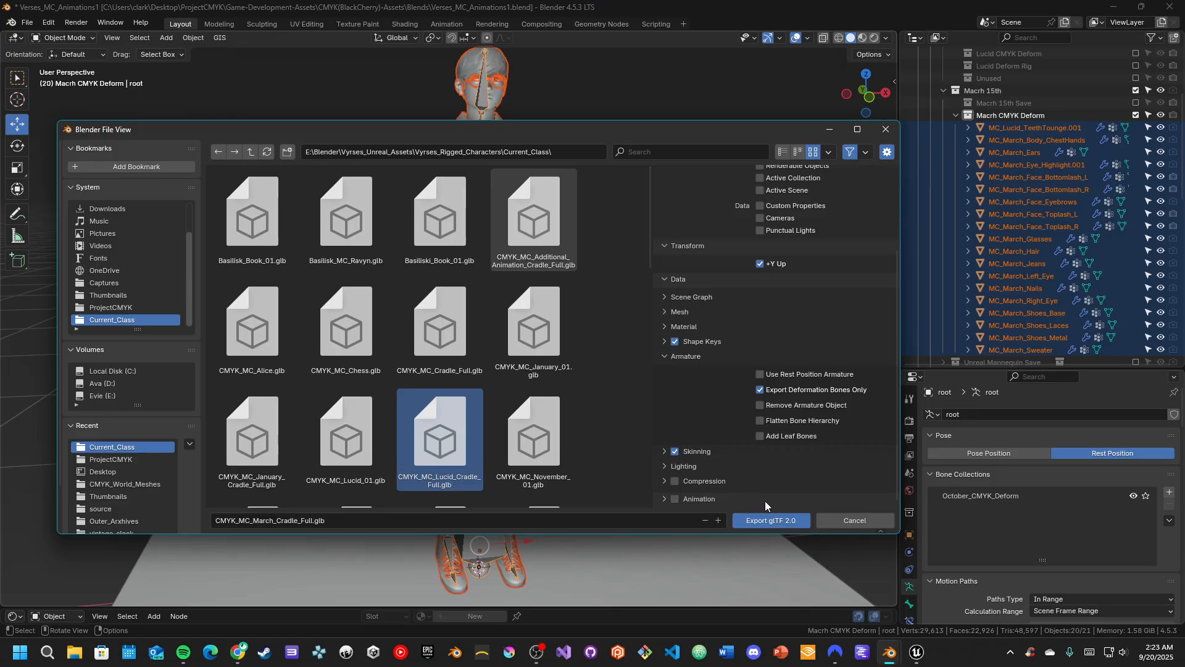
pyautogui.click(667, 498)
pyautogui.scroll(-5, 691, 497)
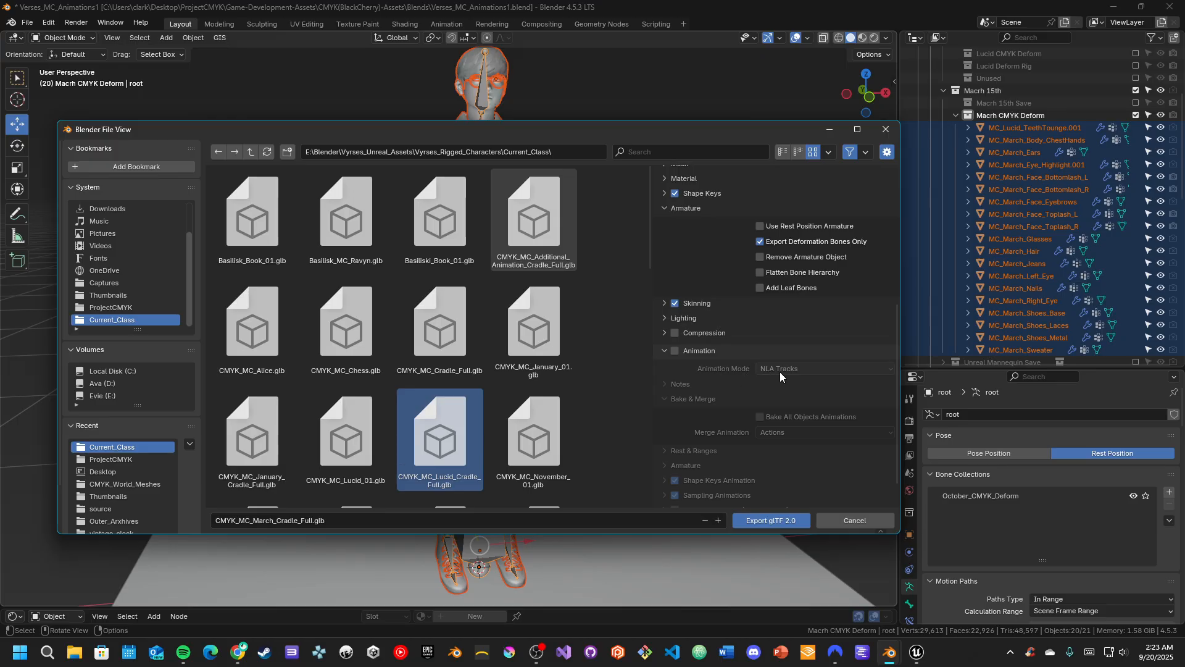
pyautogui.scroll(-1, 780, 372)
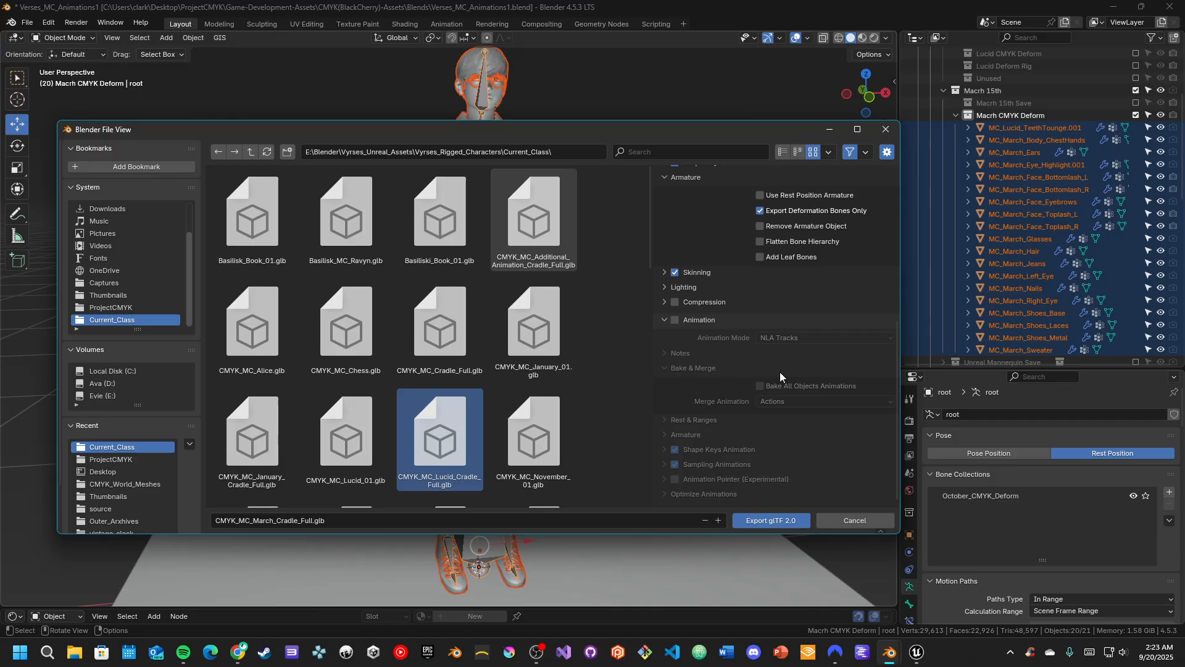
pyautogui.scroll(8, 780, 371)
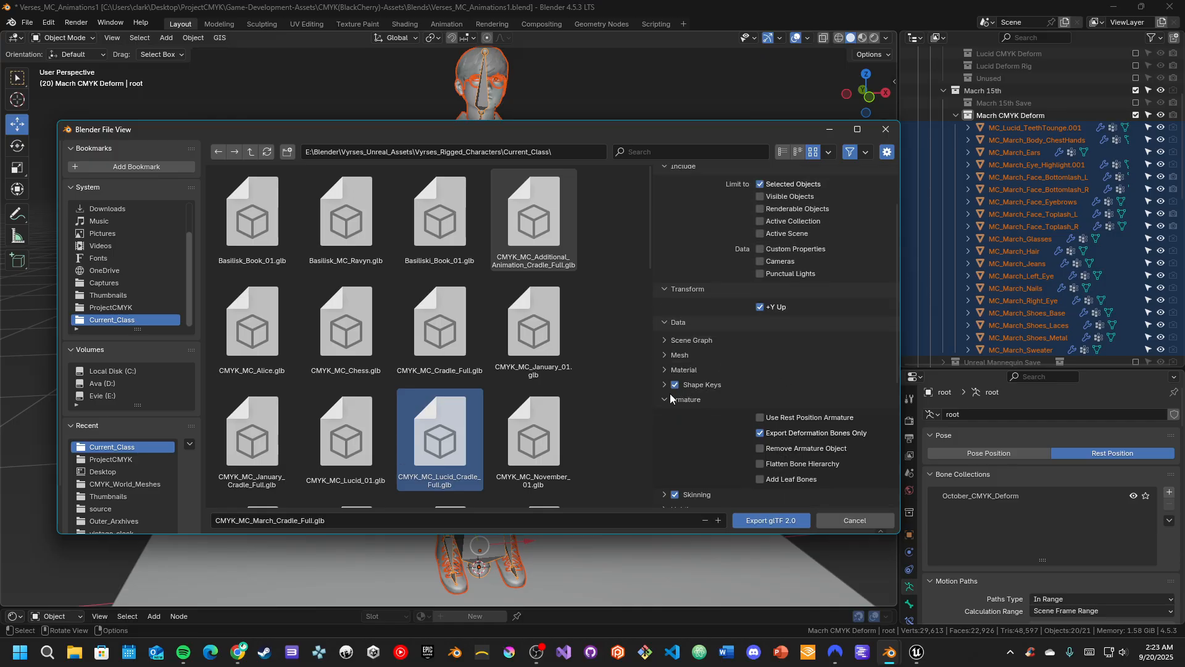
pyautogui.click(664, 400)
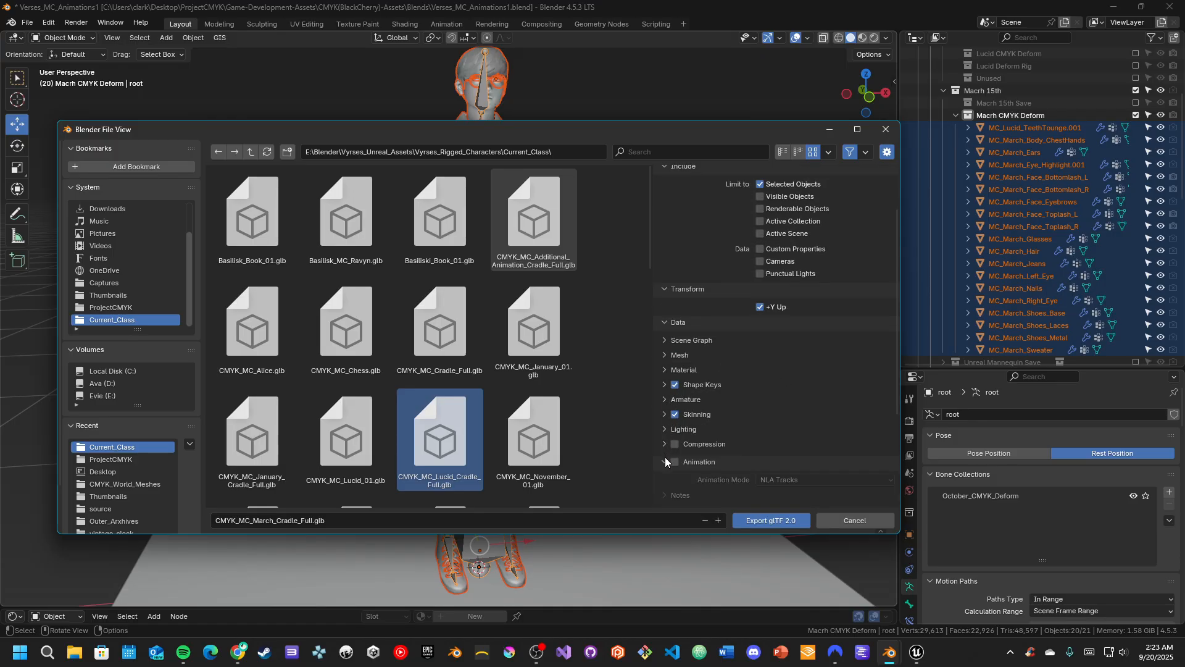
# Export the selected character objects as CMYK_MC_March_Cradle_Full.glb in glTF Binary format
pyautogui.scroll(1, 665, 462)
pyautogui.scroll(1, 722, 401)
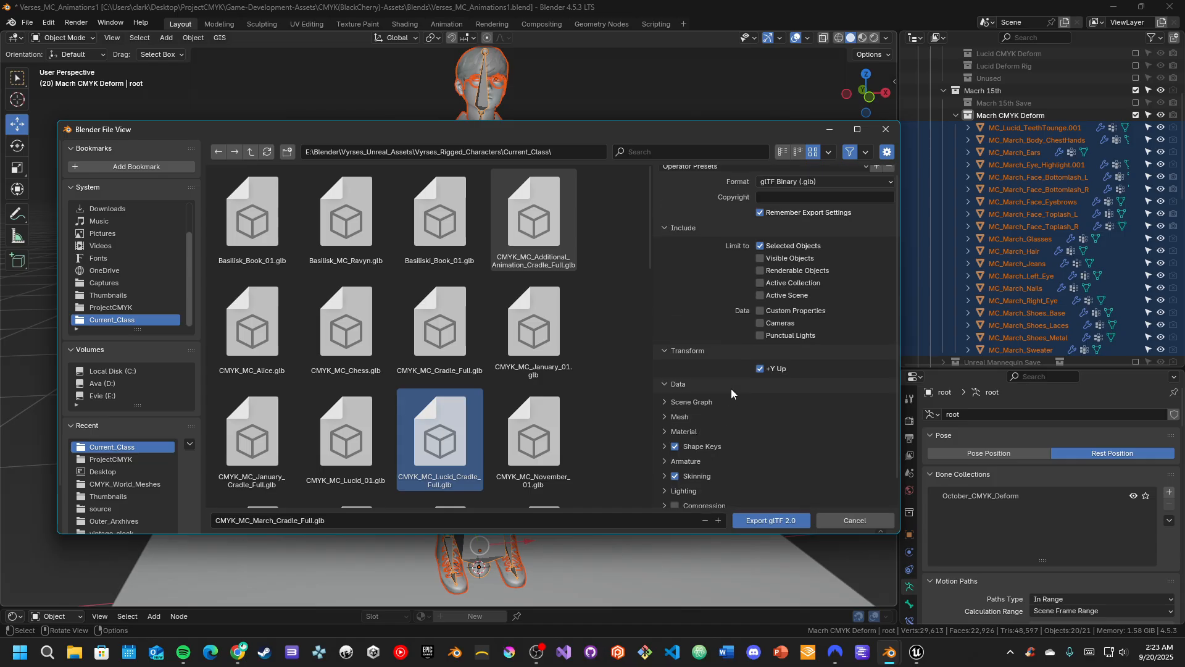
pyautogui.scroll(1, 730, 388)
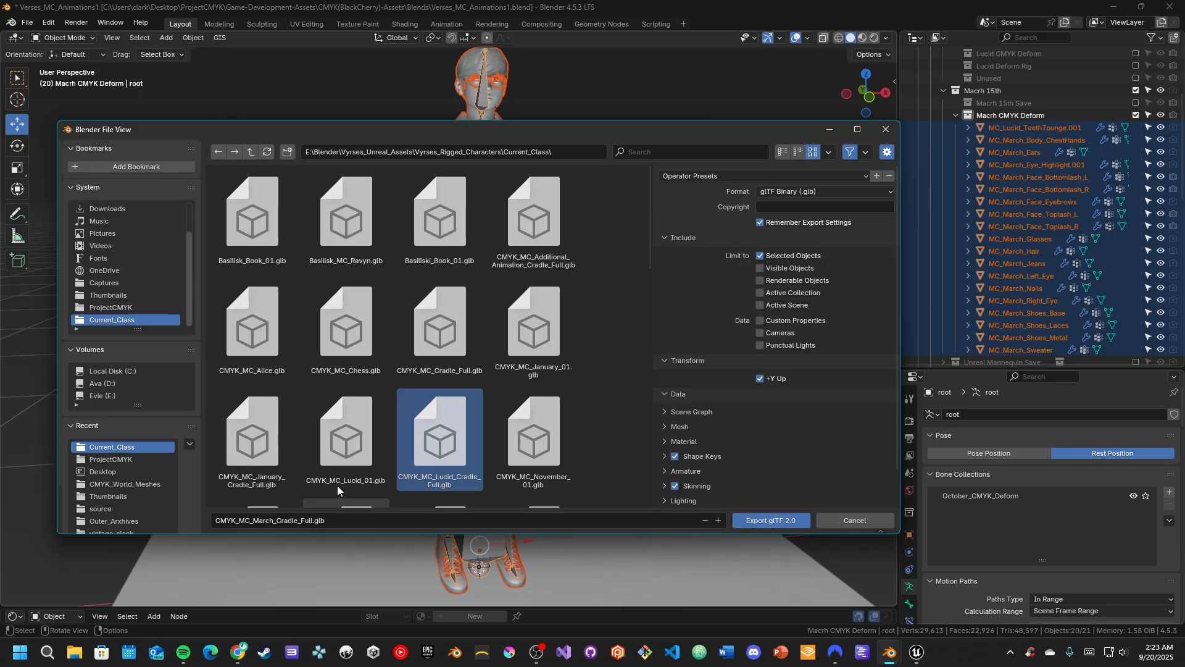
pyautogui.click(750, 521)
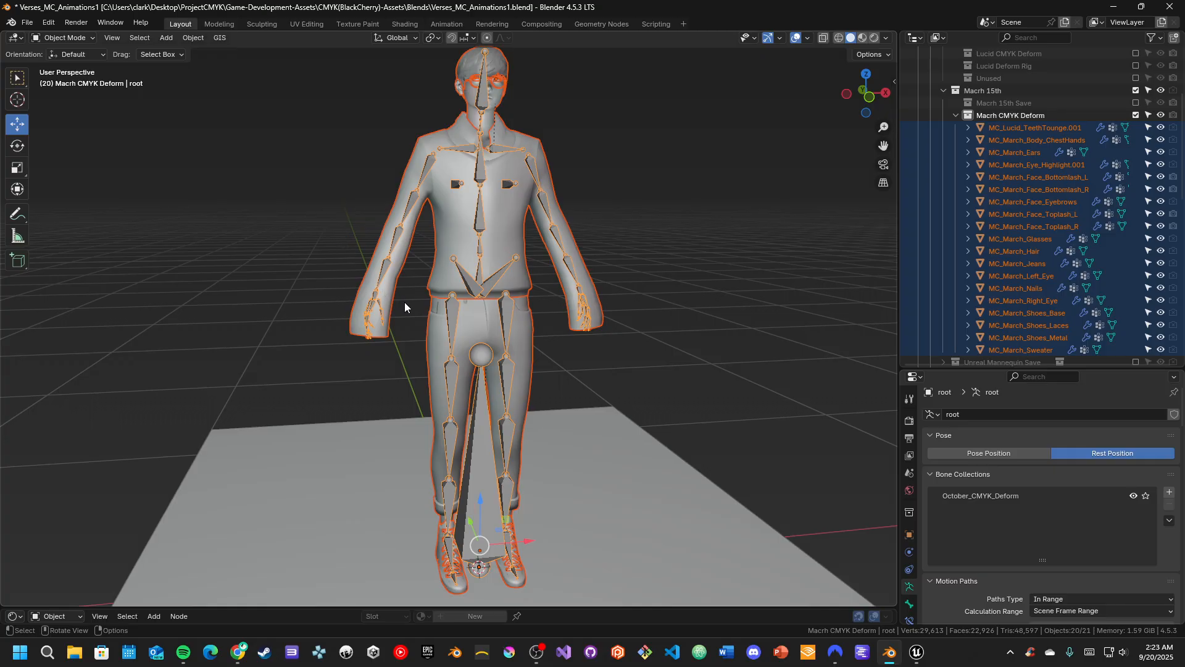
# Switch to the MyProject project in Unreal Editor and look around the VRTemplateMap level
pyautogui.moveTo(564, 307); pyautogui.dragTo(618, 304, button='middle')
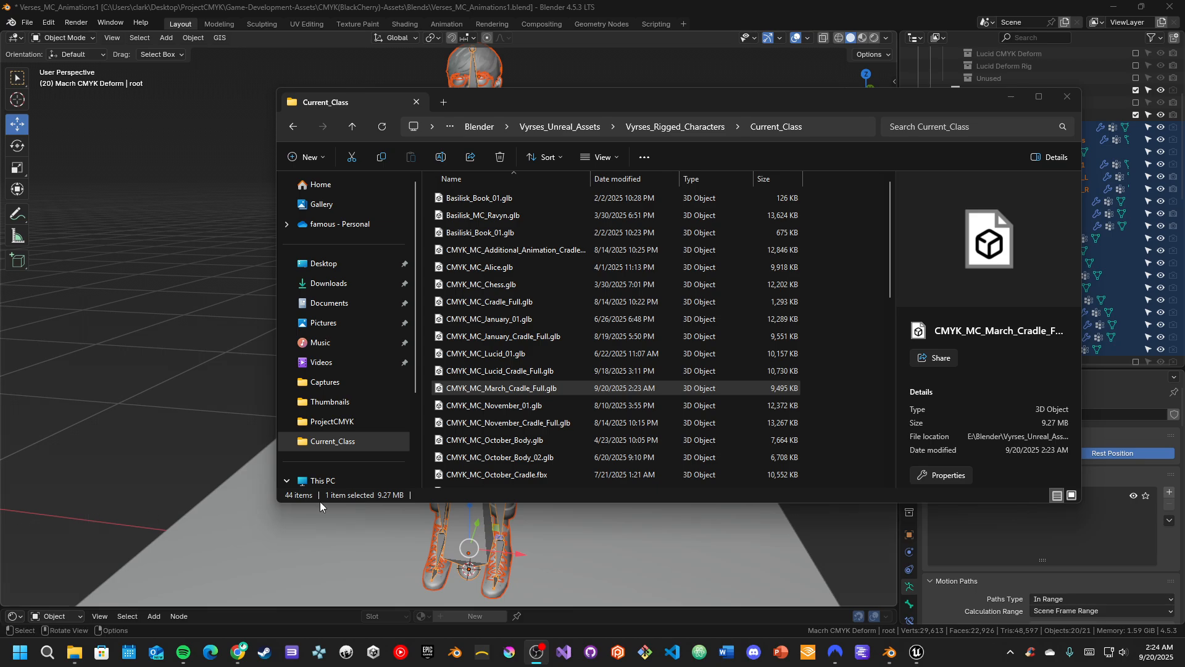
pyautogui.moveTo(917, 656)
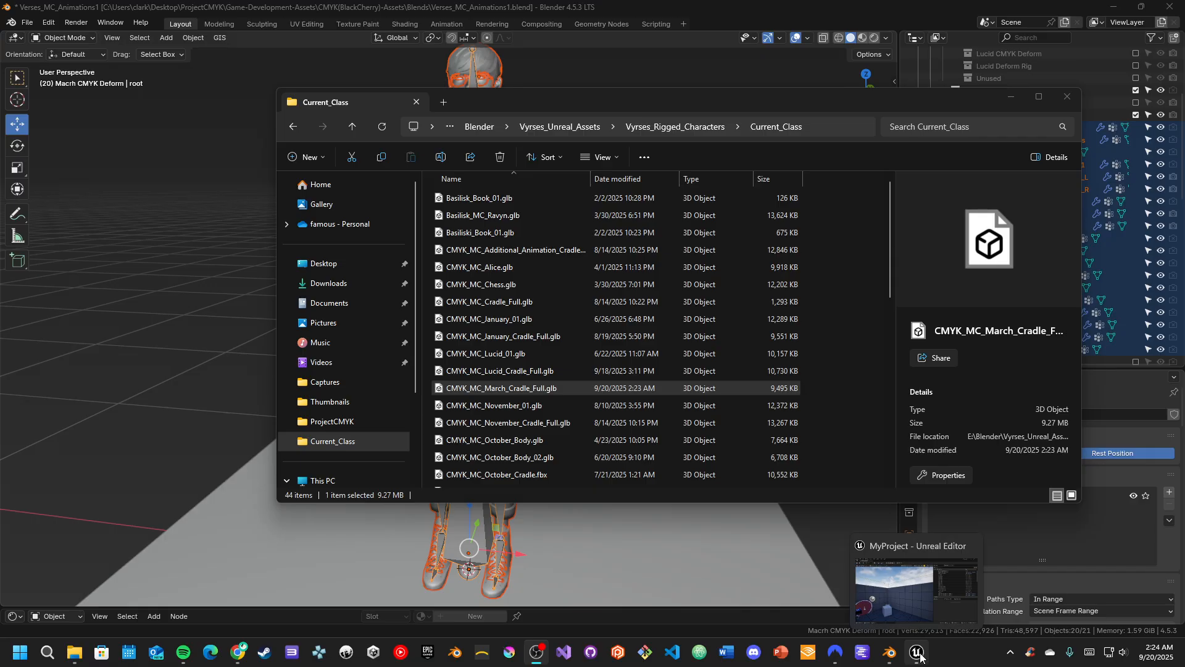
pyautogui.click(918, 654)
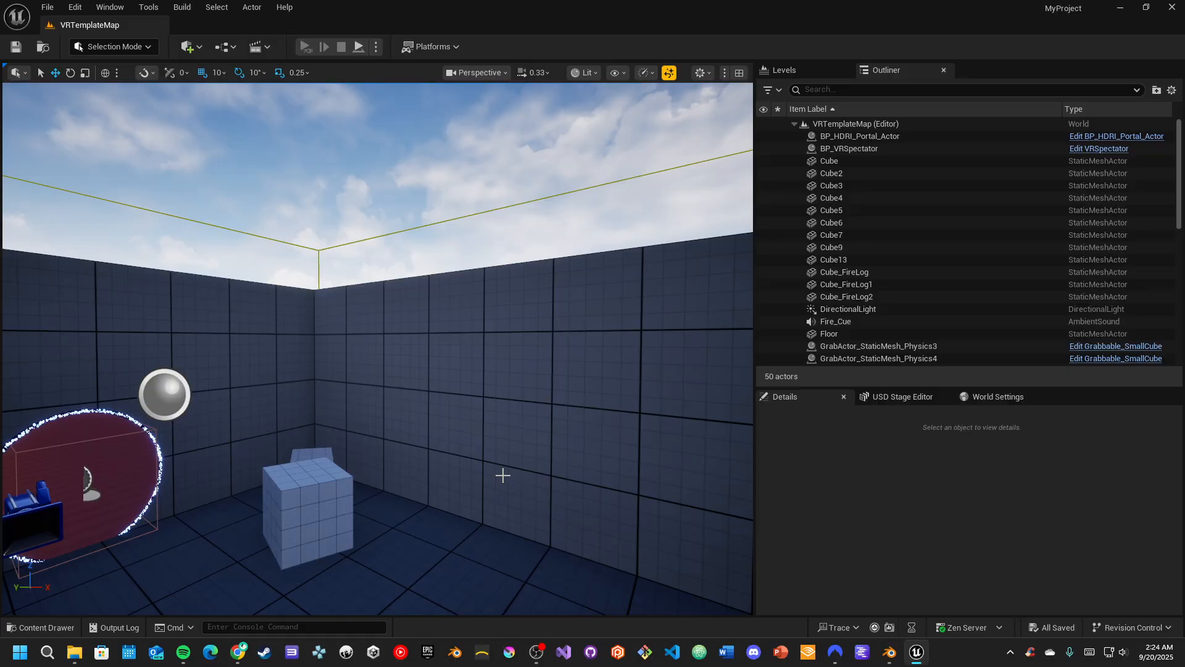
pyautogui.moveTo(460, 439)
pyautogui.mouseDown(button='right')
pyautogui.moveTo(459, 488)
pyautogui.moveTo(414, 497)
pyautogui.moveTo(818, 471)
pyautogui.moveTo(450, 444)
pyautogui.mouseUp(button='right')
pyautogui.press('w')
pyautogui.press('s')
pyautogui.press('w')
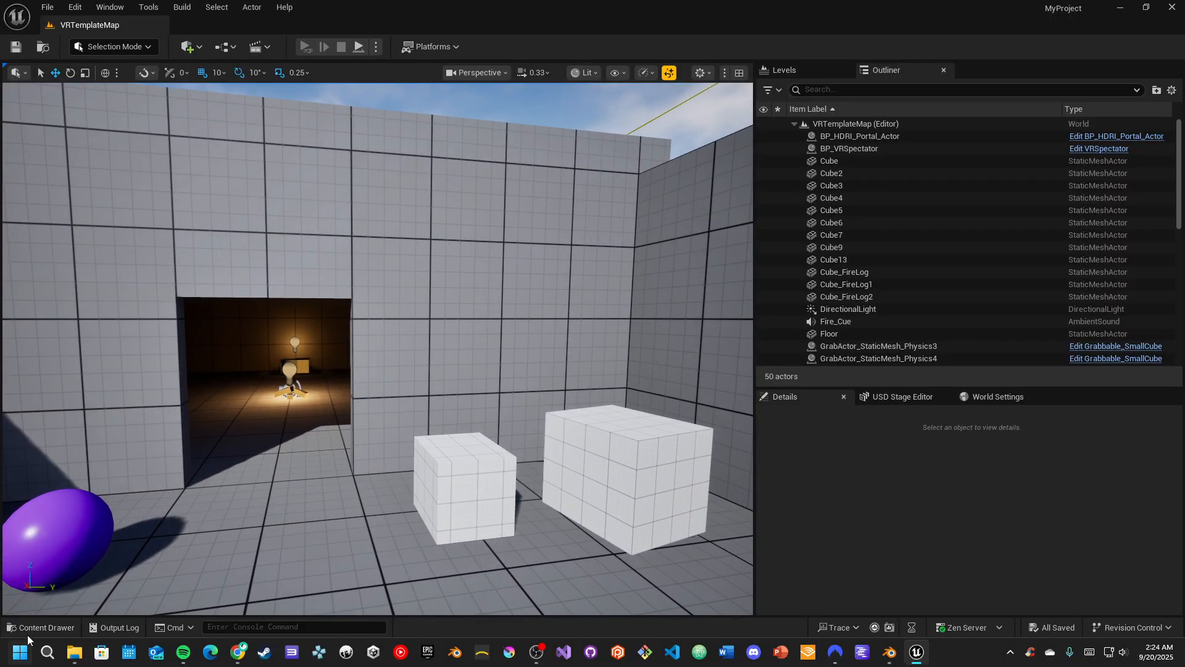
# Create a folder named Models directly under the project's Content folder
pyautogui.click(30, 630)
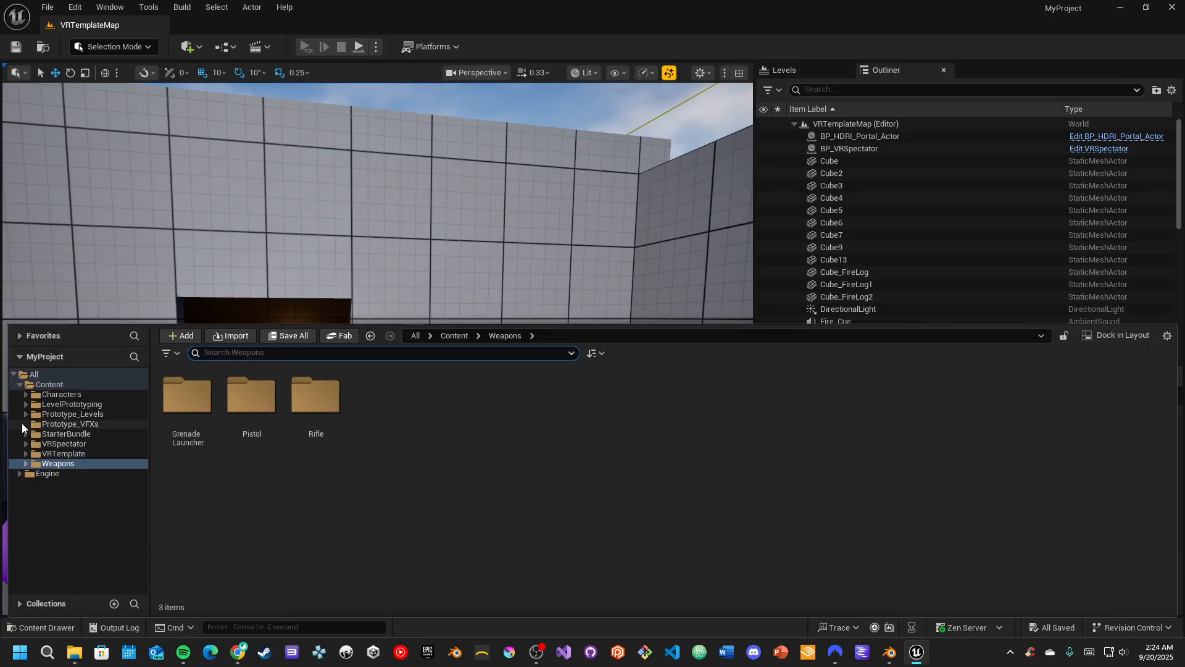
pyautogui.click(57, 392)
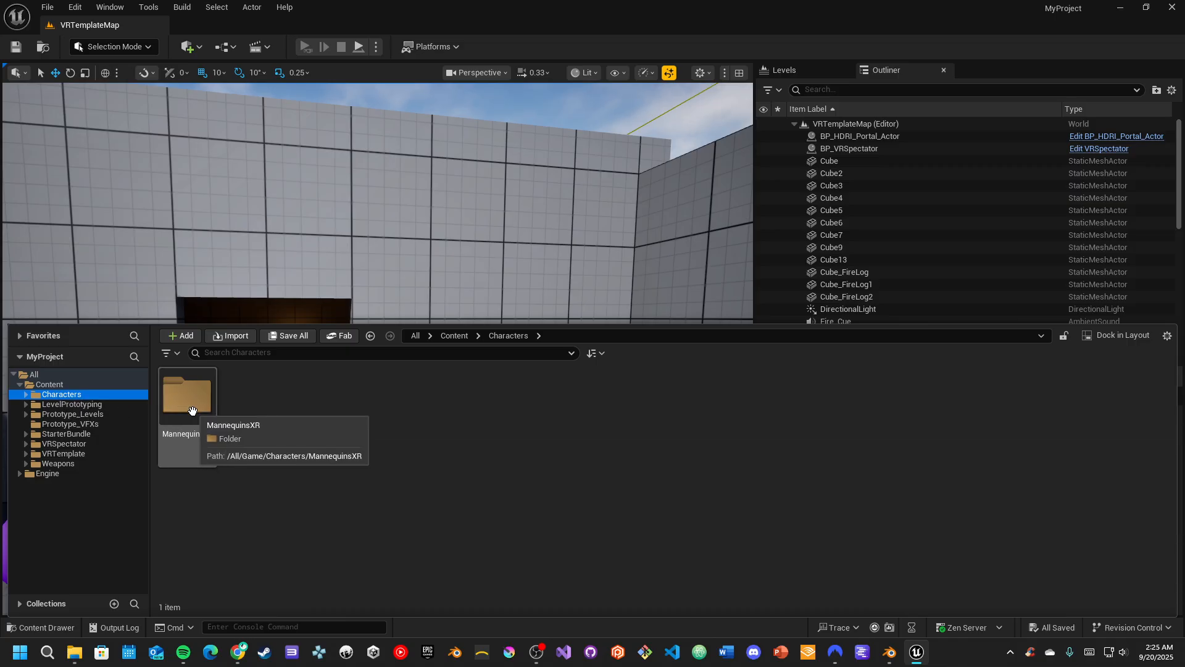
pyautogui.click(54, 385)
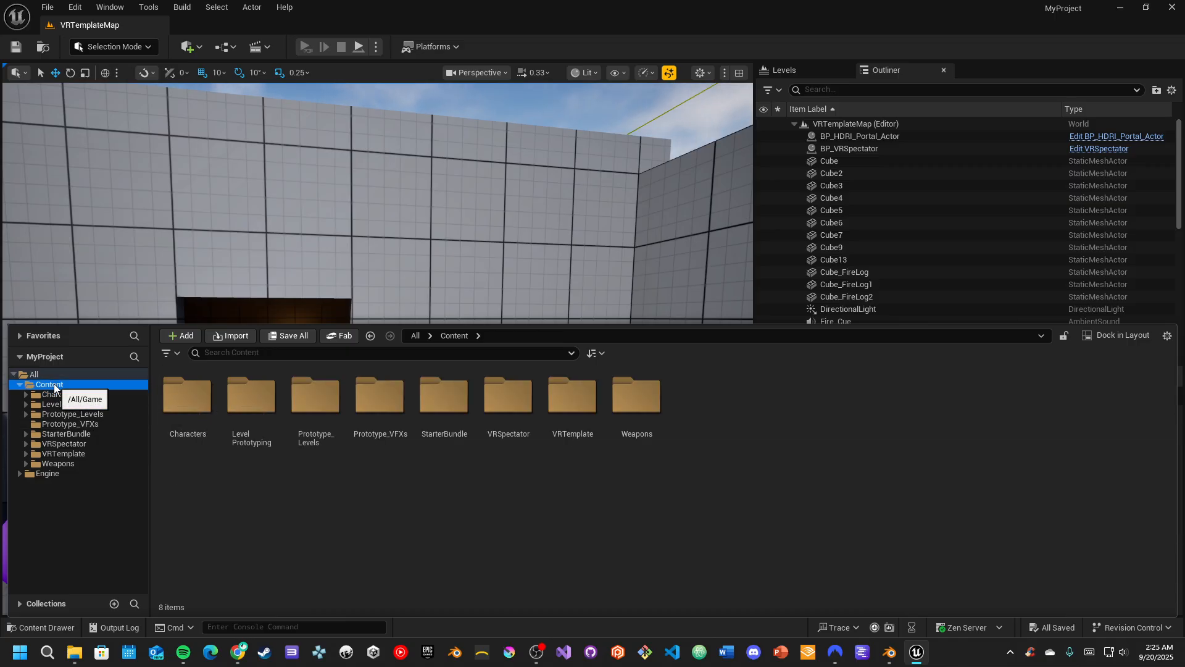
pyautogui.rightClick(54, 387)
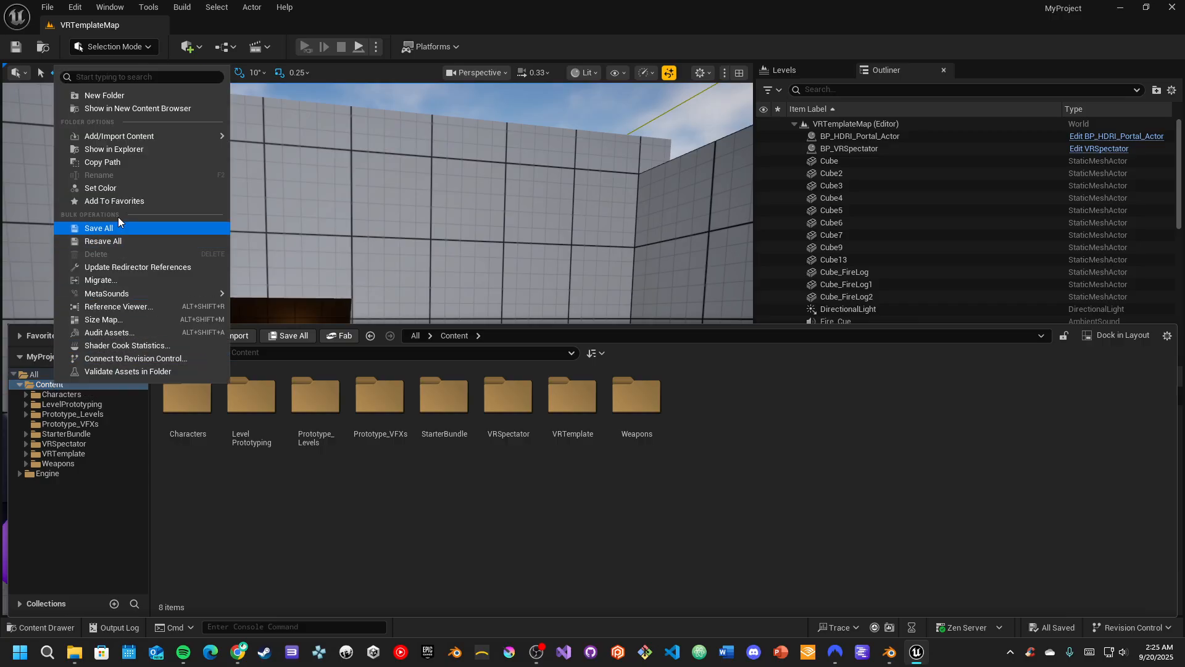
pyautogui.click(103, 96)
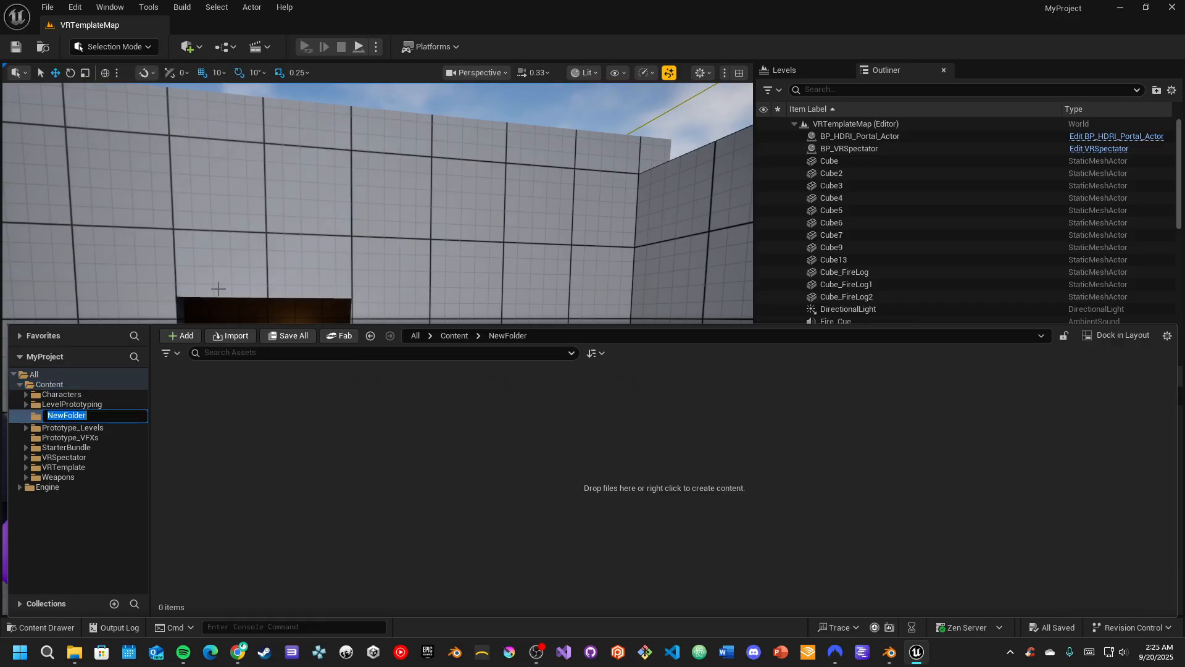
pyautogui.write('Mo')
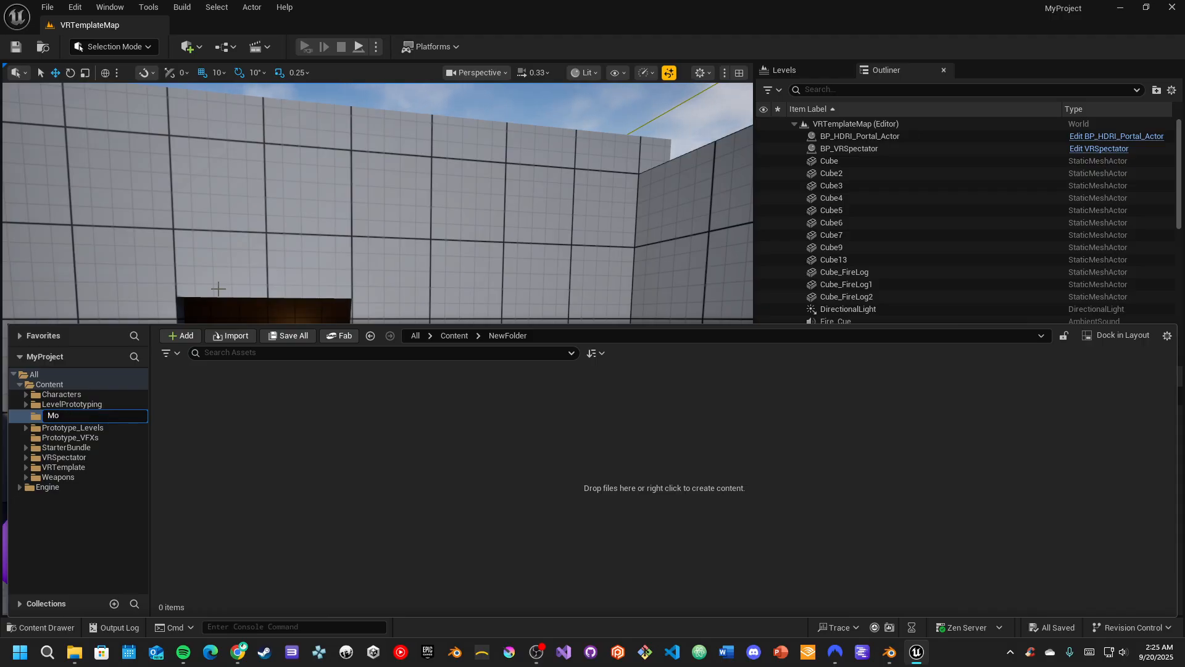
pyautogui.write('ldles')
pyautogui.press('BackSpace')
pyautogui.press('BackSpace')
pyautogui.press('BackSpace')
pyautogui.write('e')
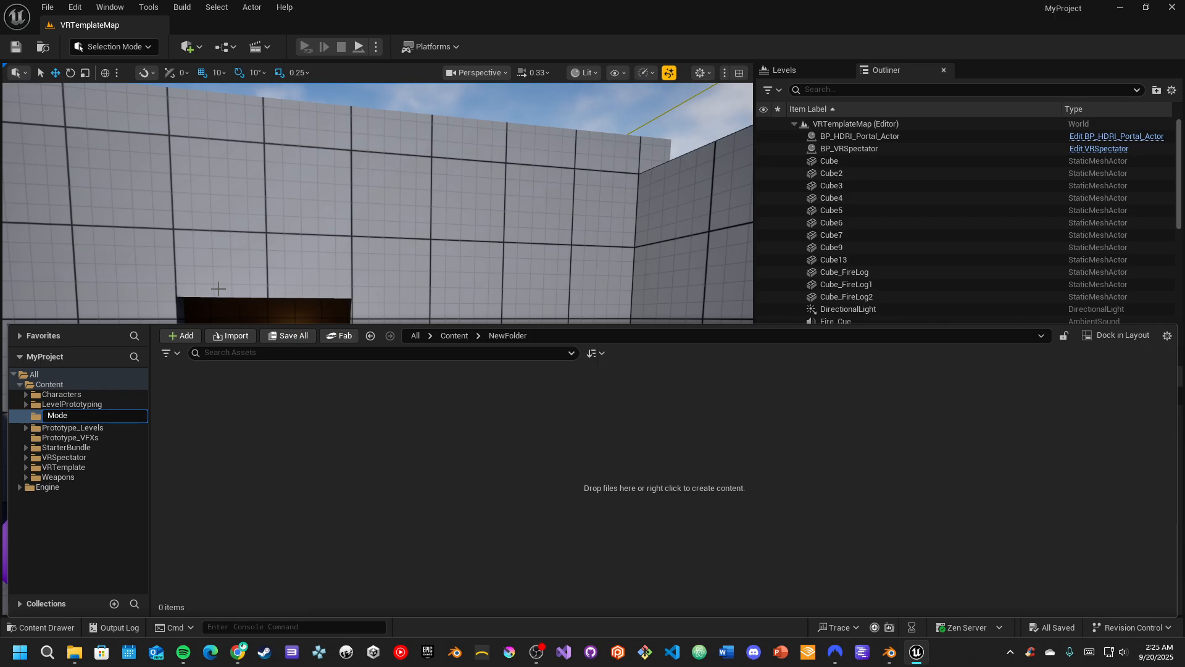
pyautogui.write('ls')
pyautogui.press('Return')
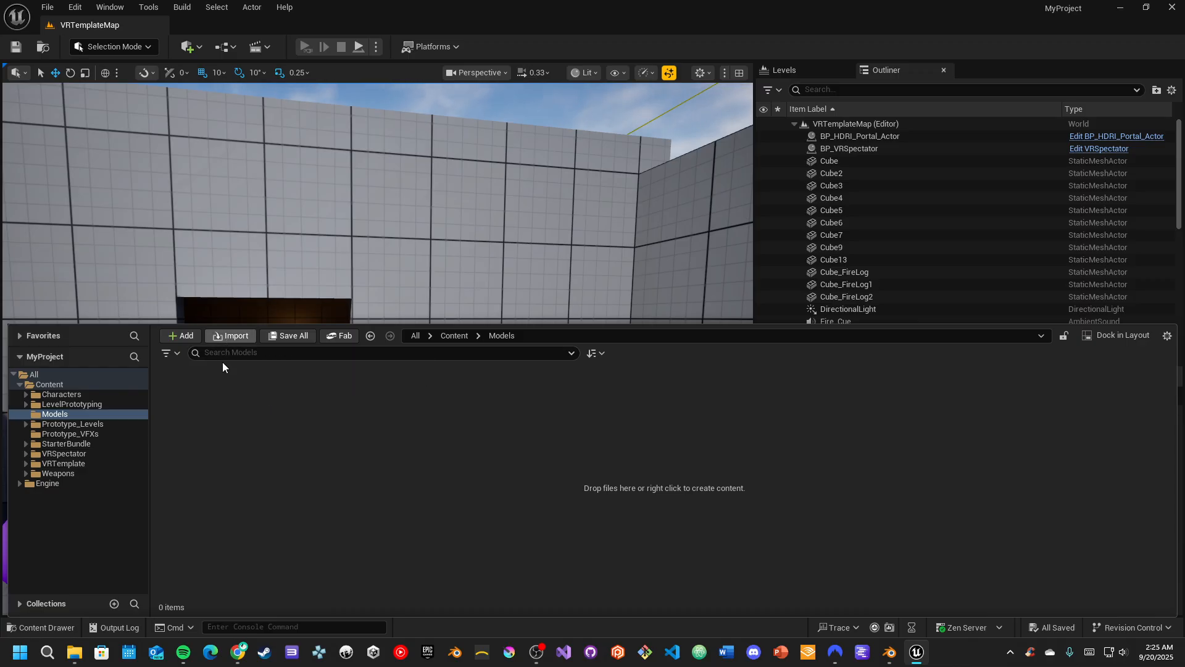
# Choose CMYK_MC_March_Cradle_Full.glb from the Vyrses_Rigged_Characters/Current_Class folder on drive E for import into the Models folder
pyautogui.rightClick(217, 384)
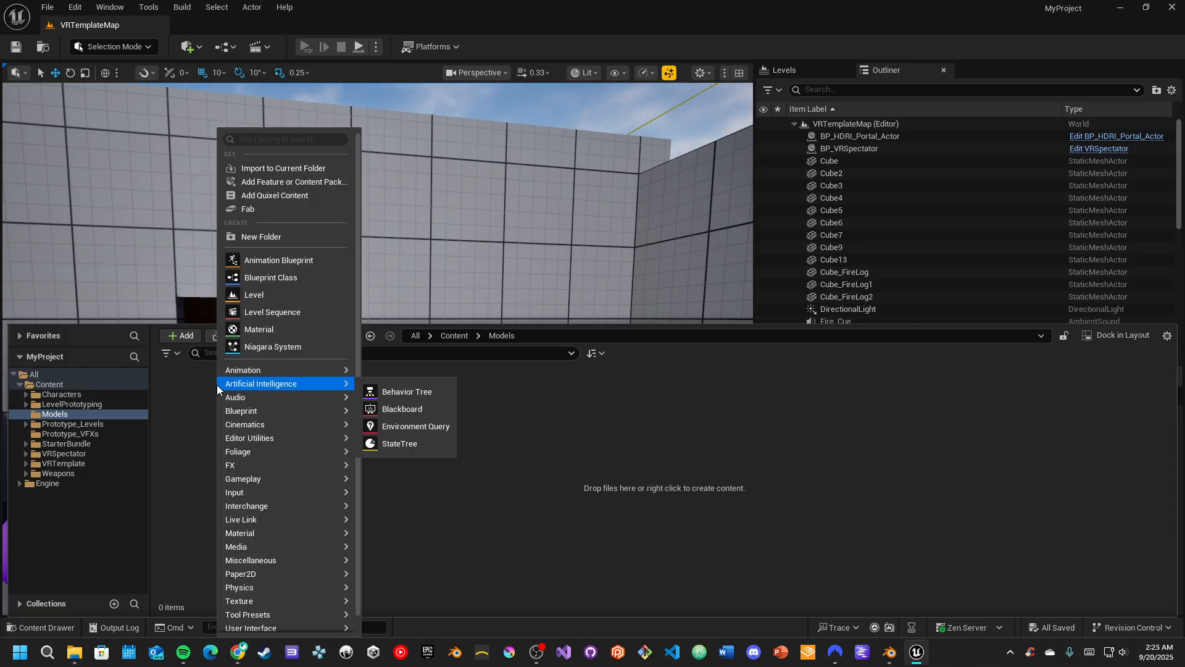
pyautogui.click(259, 162)
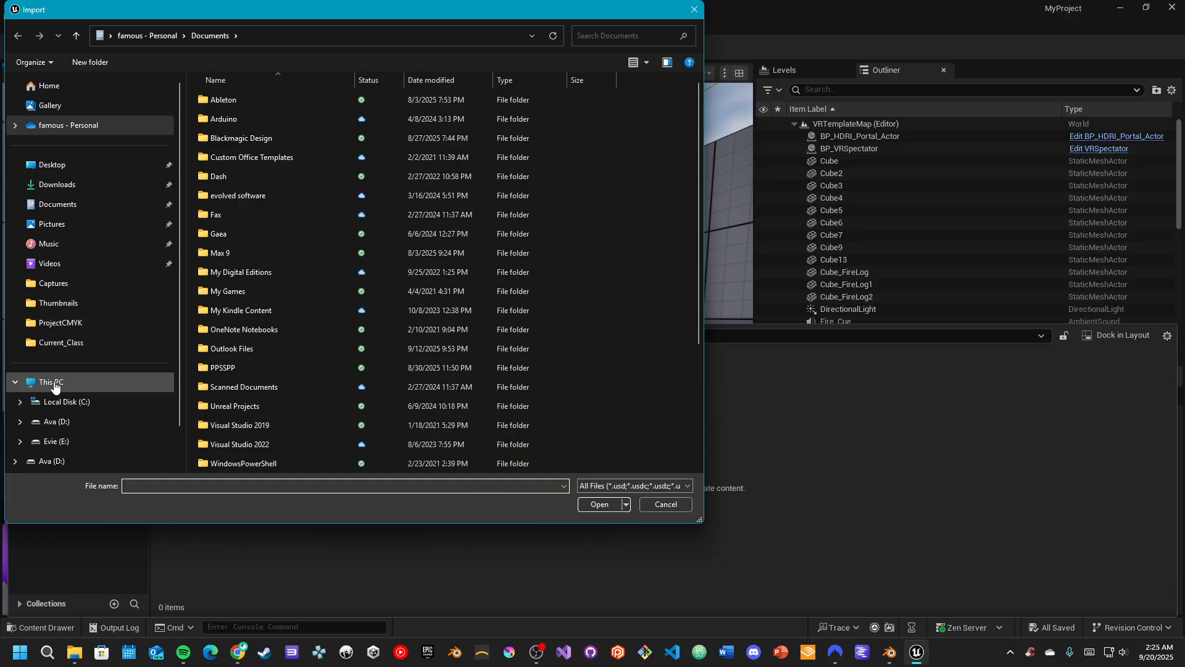
pyautogui.click(65, 441)
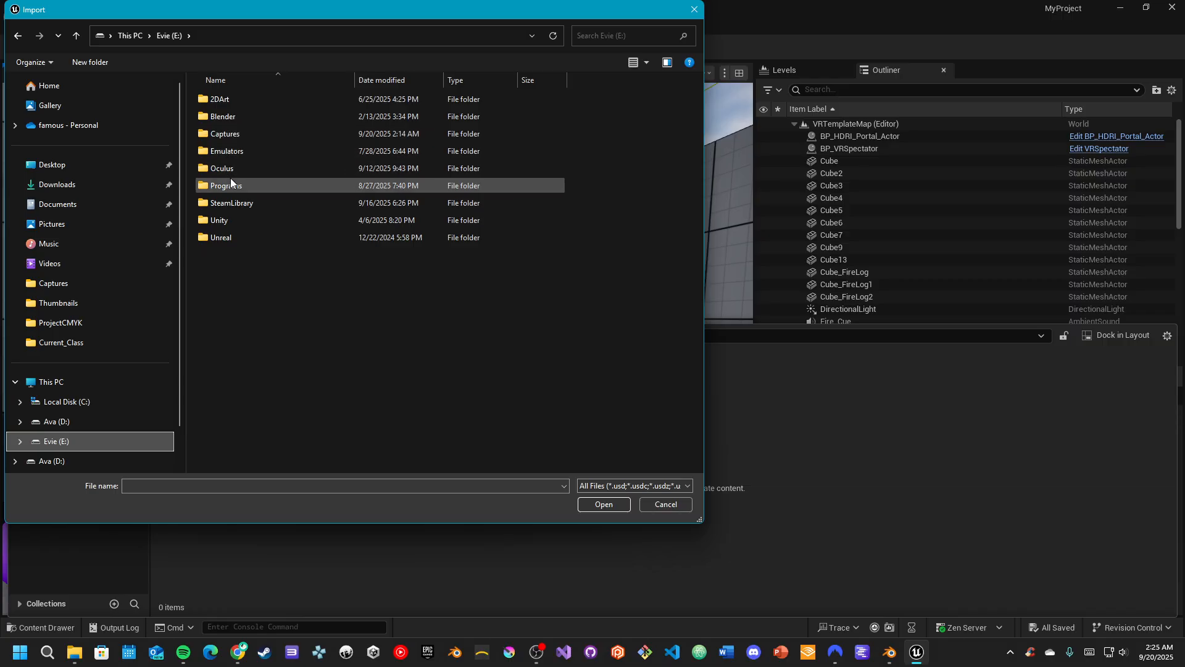
pyautogui.click(226, 116)
pyautogui.doubleClick(225, 115)
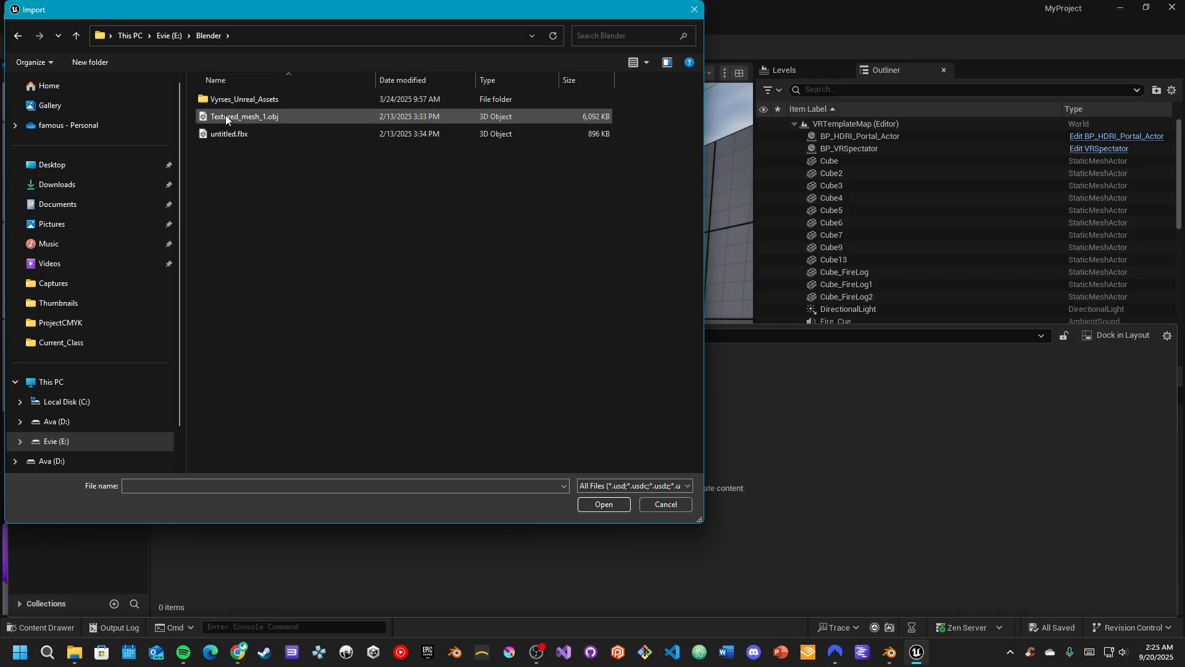
pyautogui.doubleClick(242, 99)
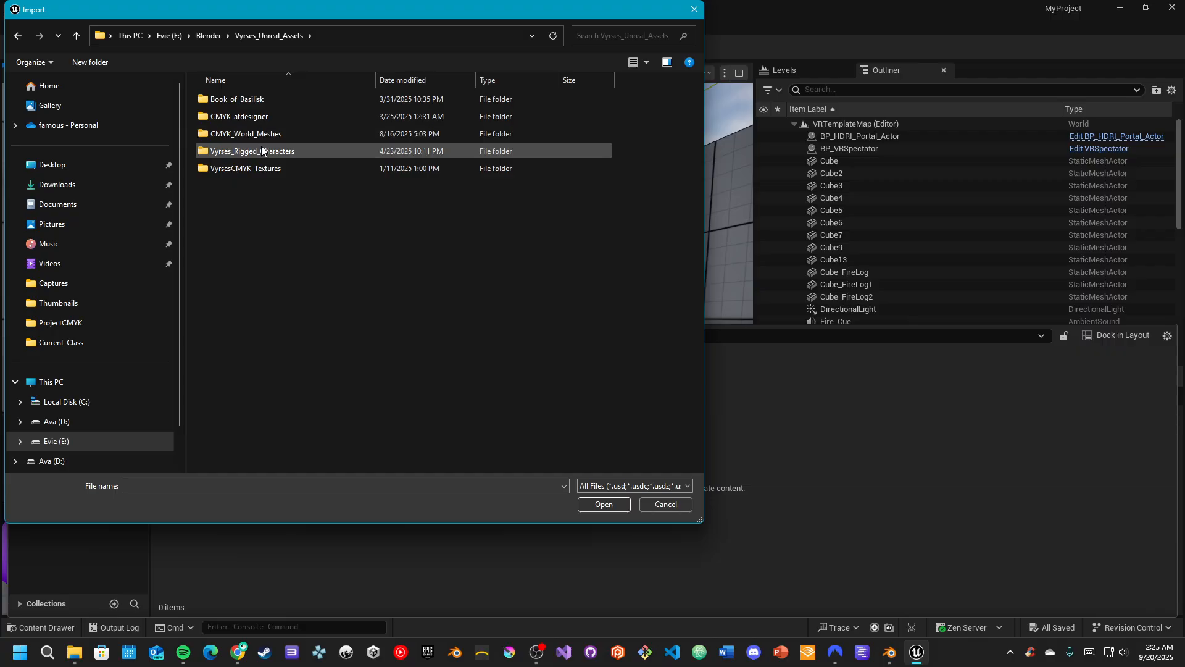
pyautogui.doubleClick(261, 150)
pyautogui.doubleClick(240, 95)
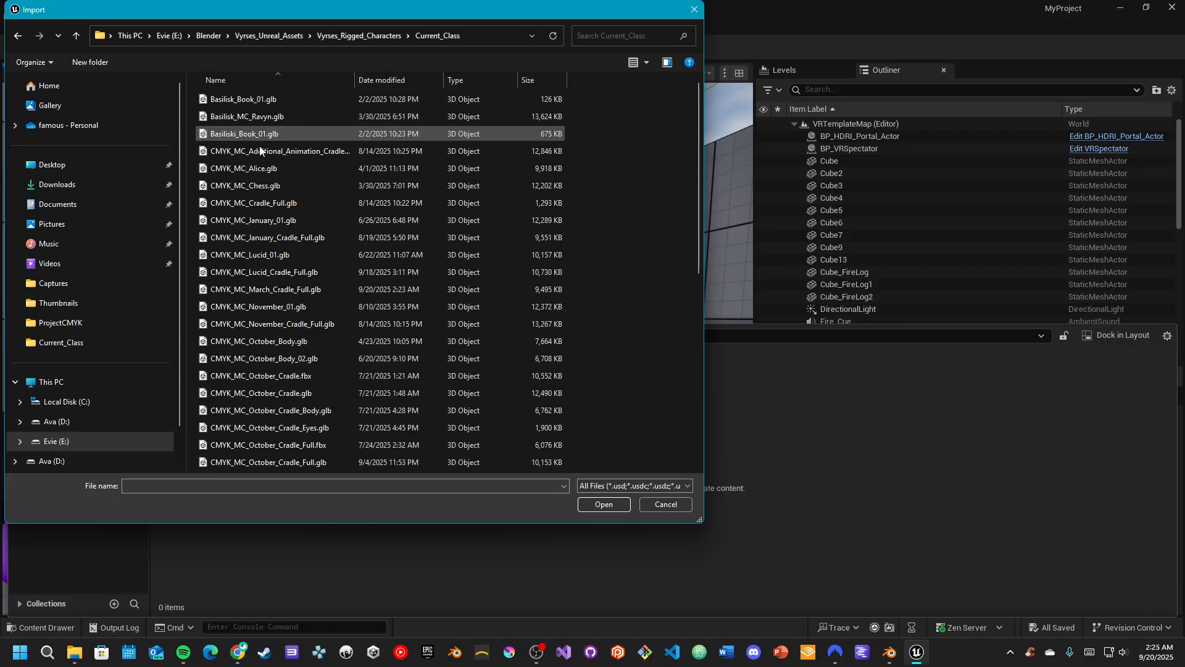
pyautogui.click(263, 294)
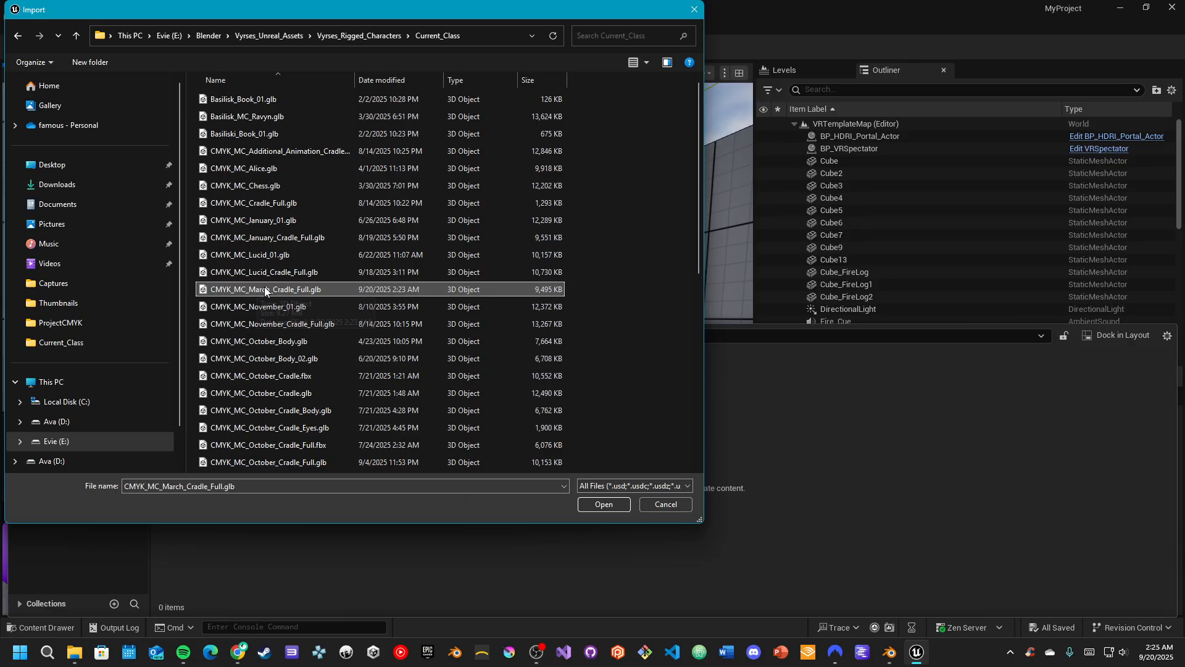
pyautogui.click(585, 506)
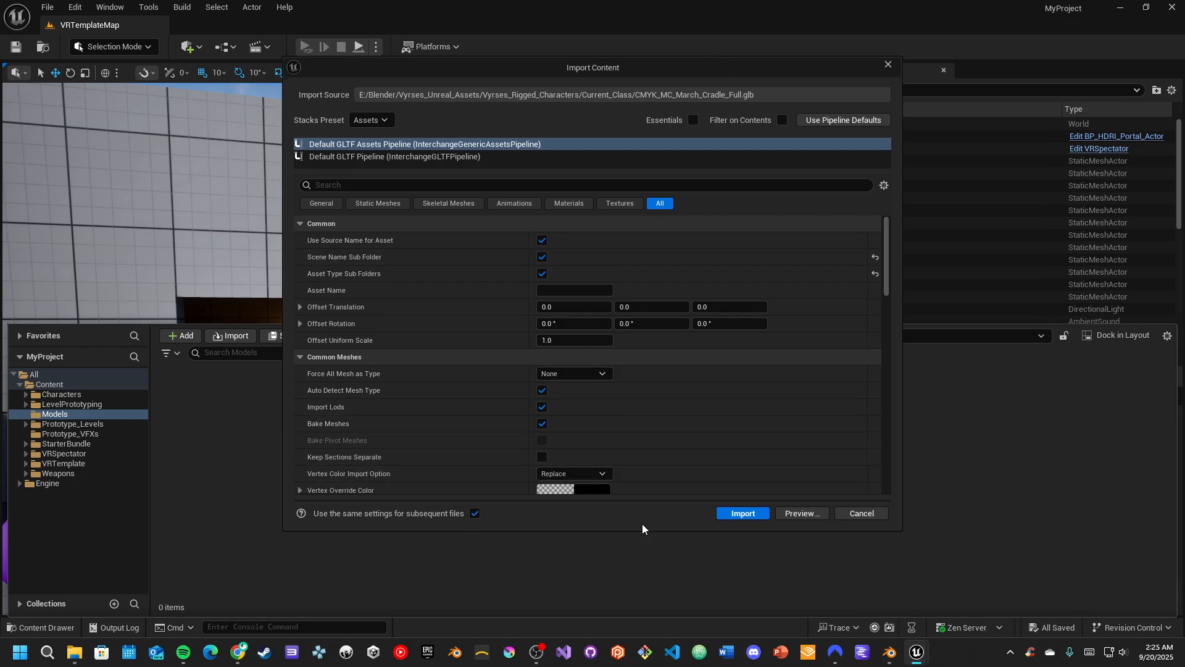
# Enlarge the Import Content dialog and review the common, mesh and skeletal options of the Default GLTF Assets Pipeline
pyautogui.moveTo(645, 529); pyautogui.dragTo(637, 615)
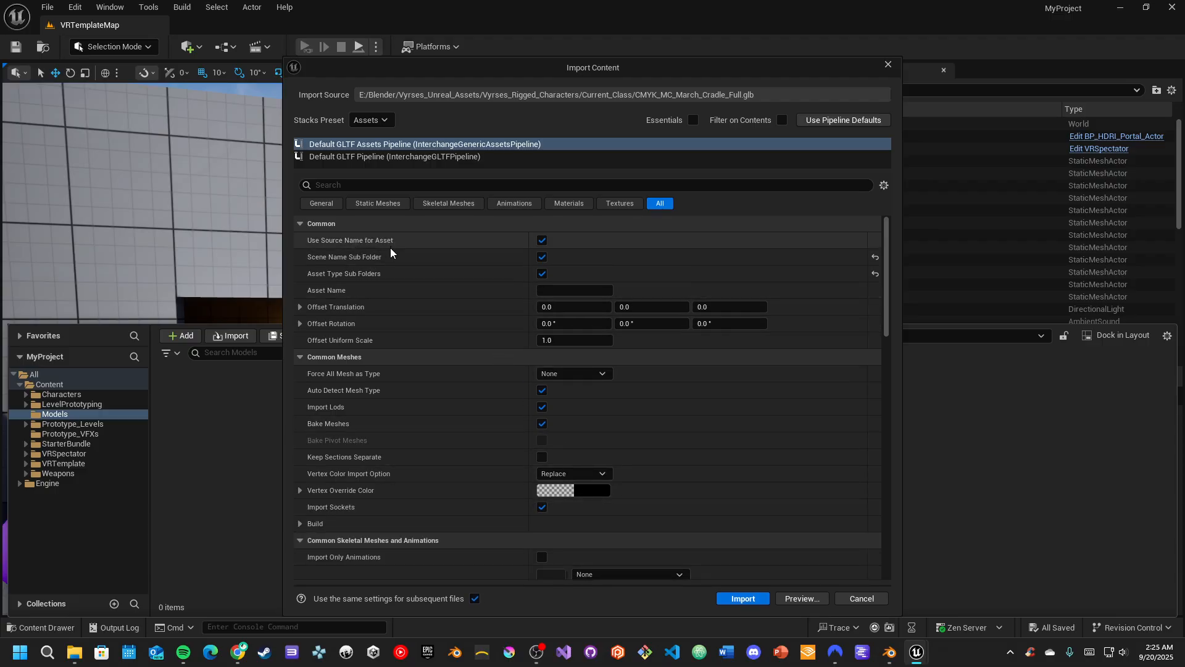
pyautogui.scroll(-1, 428, 380)
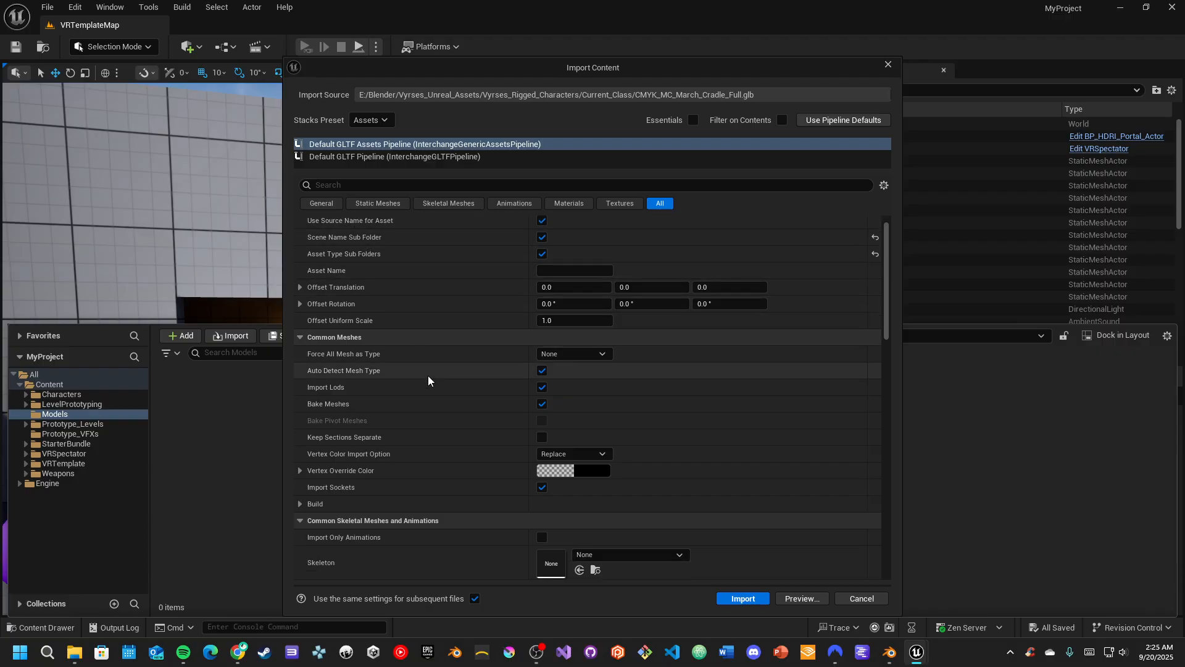
pyautogui.scroll(-3, 429, 381)
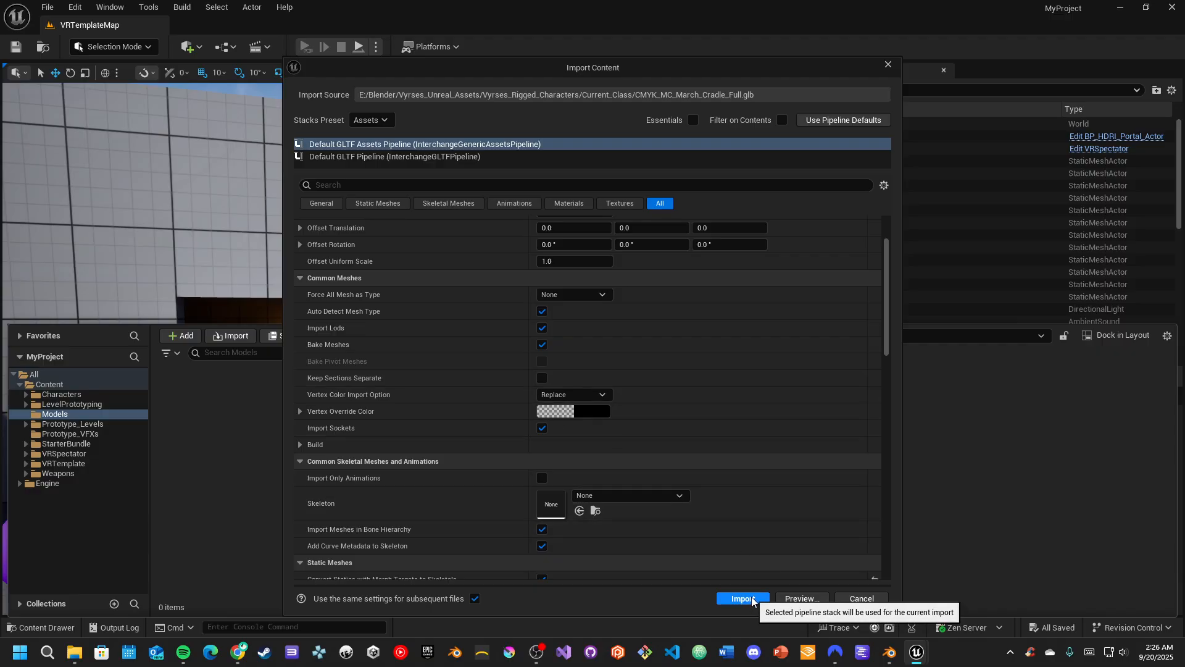
# Preview the textures, materials and skeletal assets the file will import, expanding the CMYK_MC_March_Cradle_Full mesh entry
pyautogui.click(802, 598)
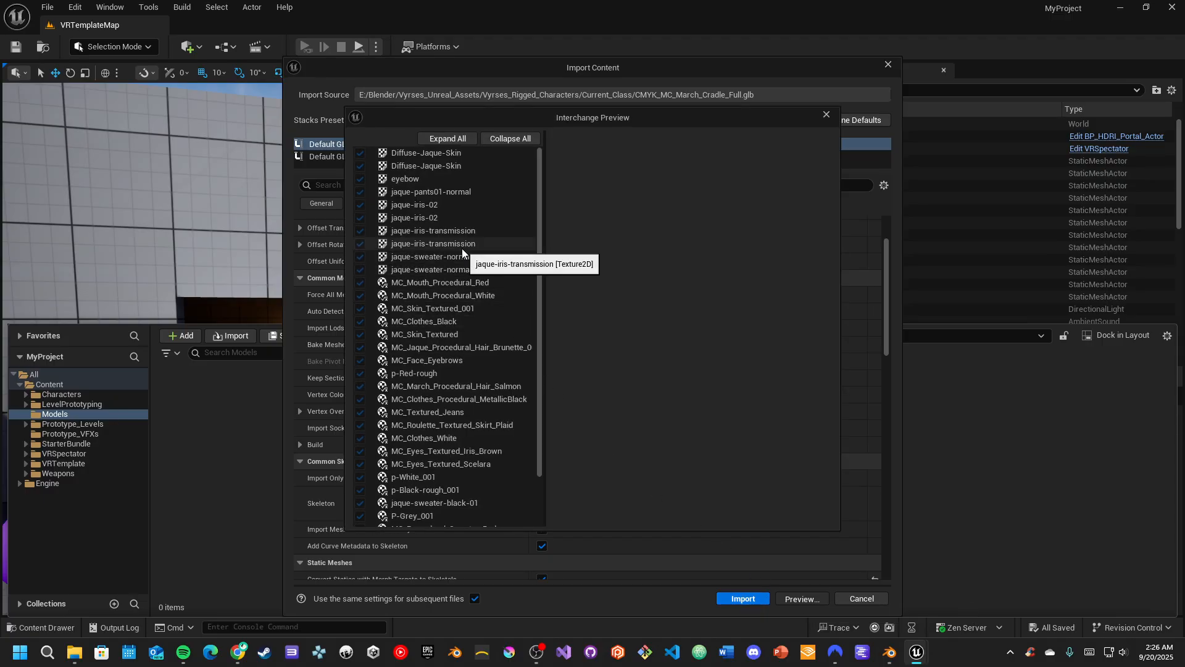
pyautogui.scroll(-3, 462, 248)
pyautogui.scroll(3, 443, 394)
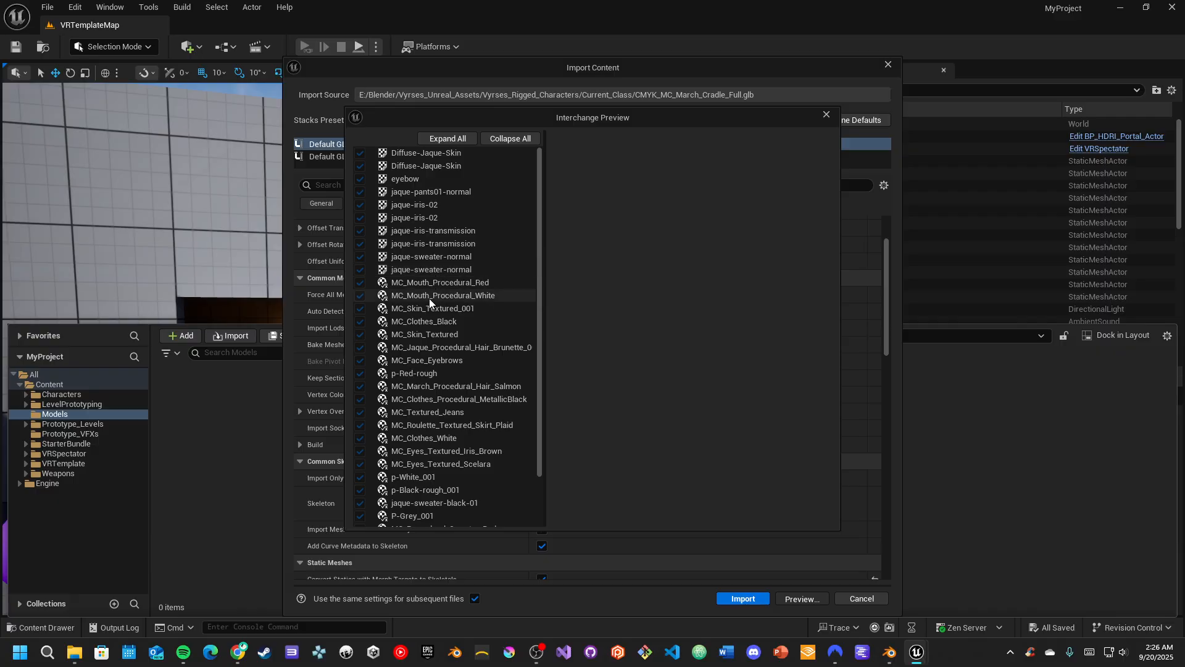
pyautogui.scroll(-3, 413, 358)
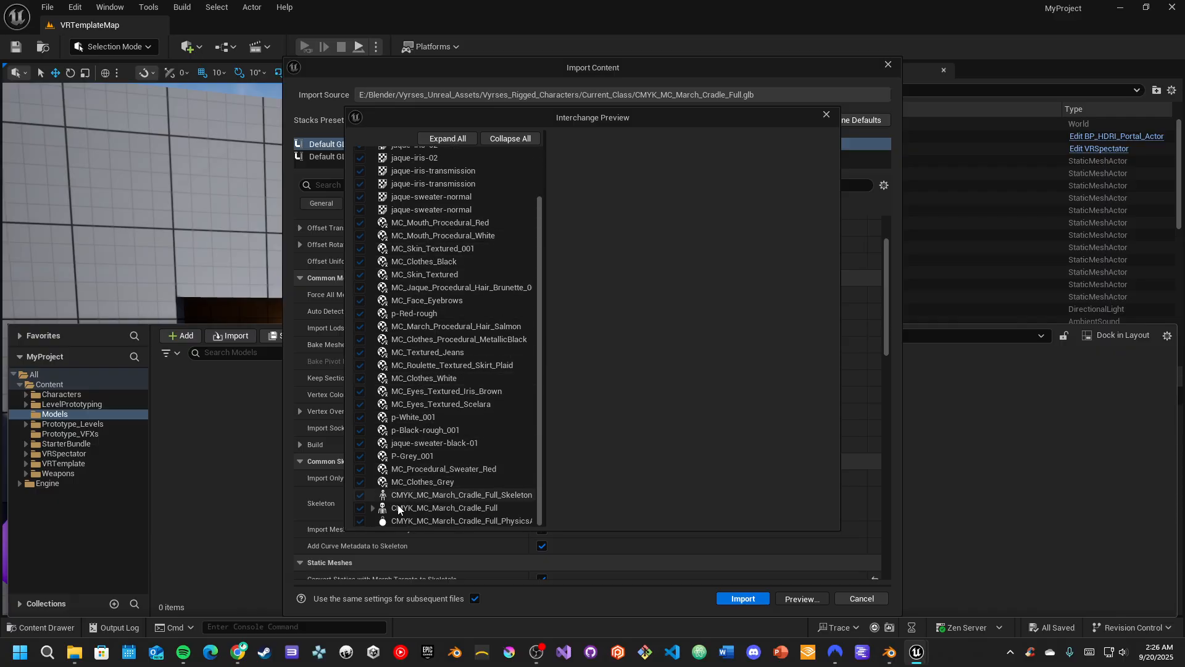
pyautogui.click(372, 508)
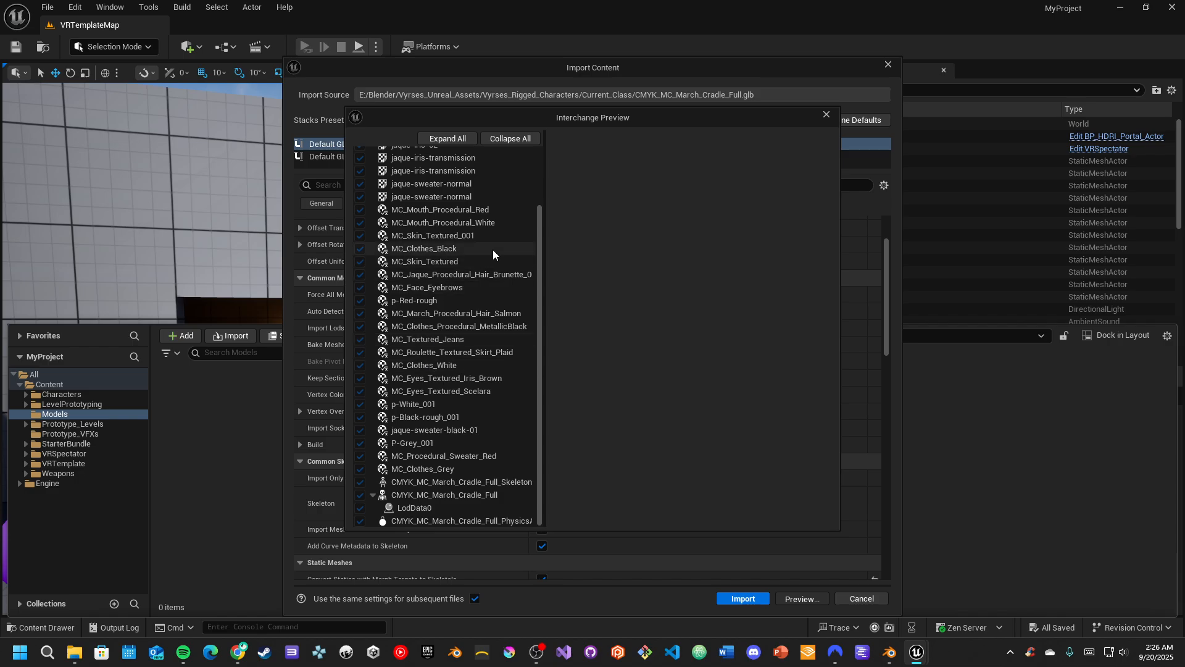
pyautogui.click(827, 114)
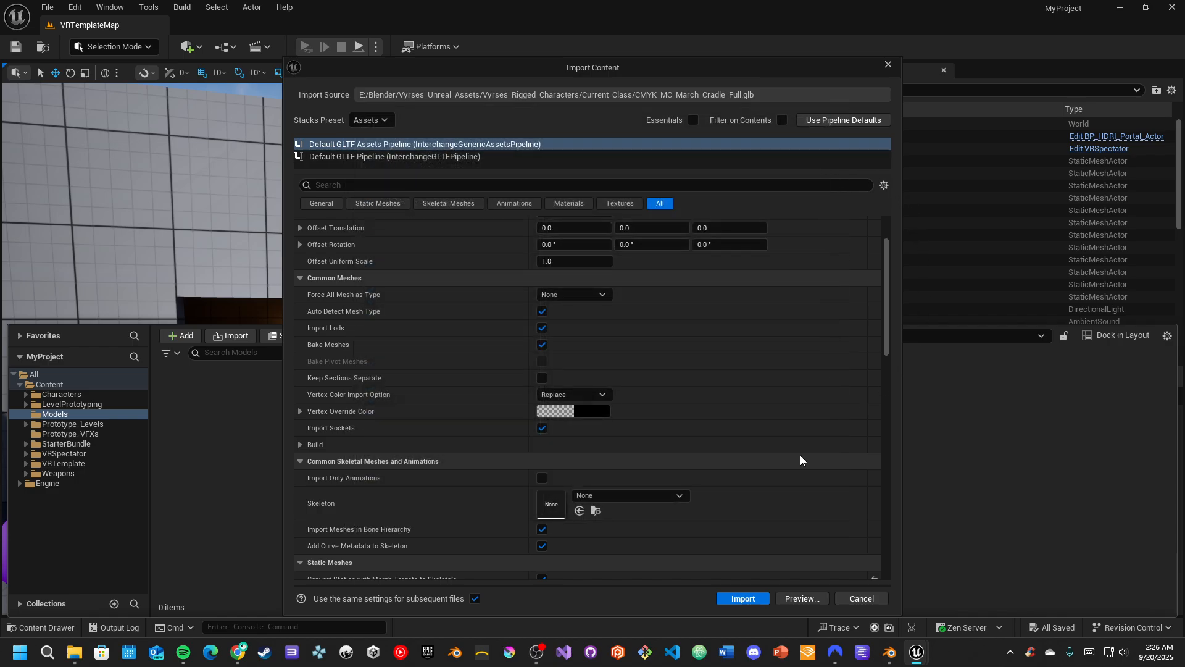
# Import the character file with the current pipeline settings and review the import issues in the Message Log
pyautogui.click(743, 598)
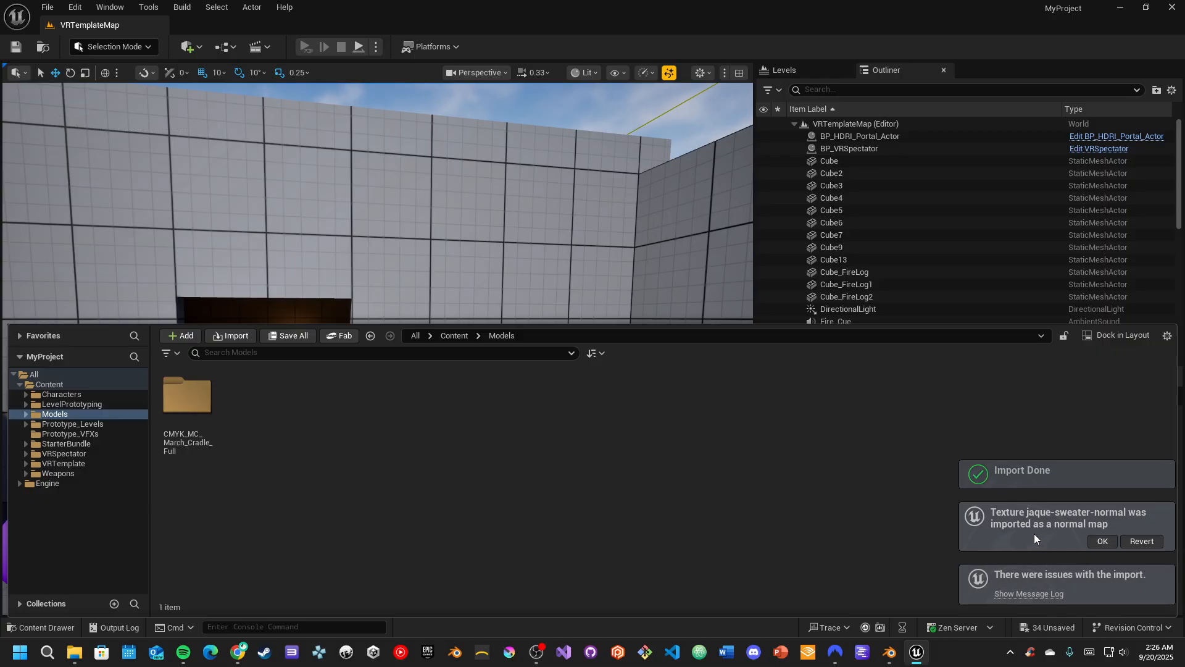
pyautogui.click(1042, 594)
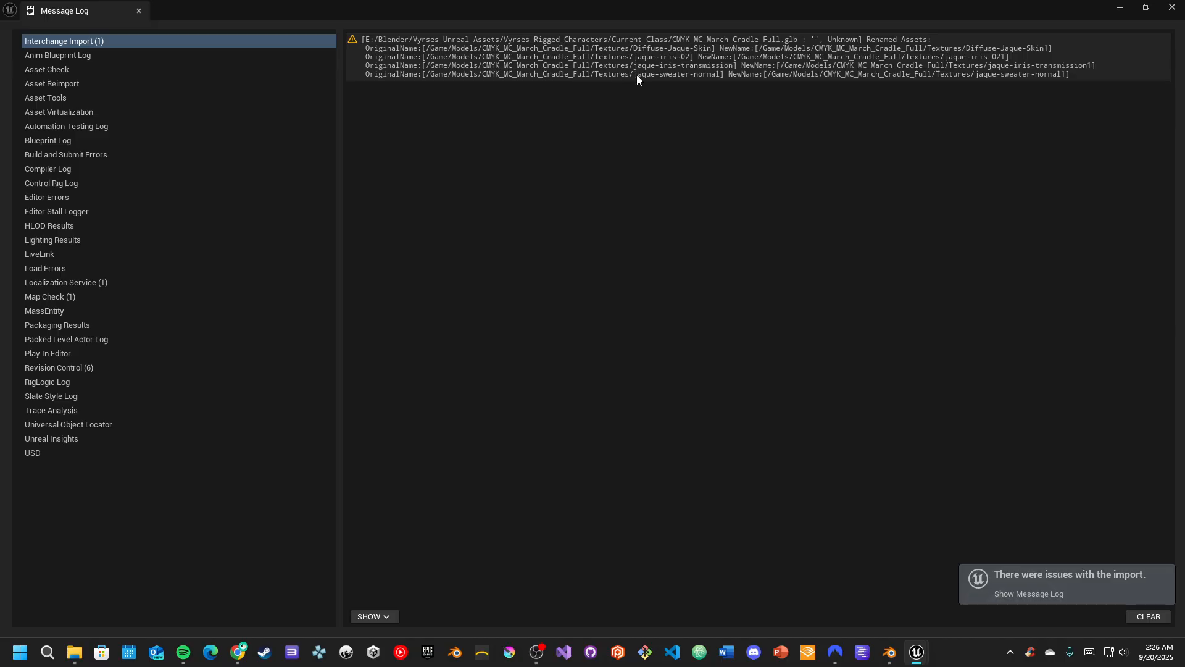
pyautogui.click(1173, 7)
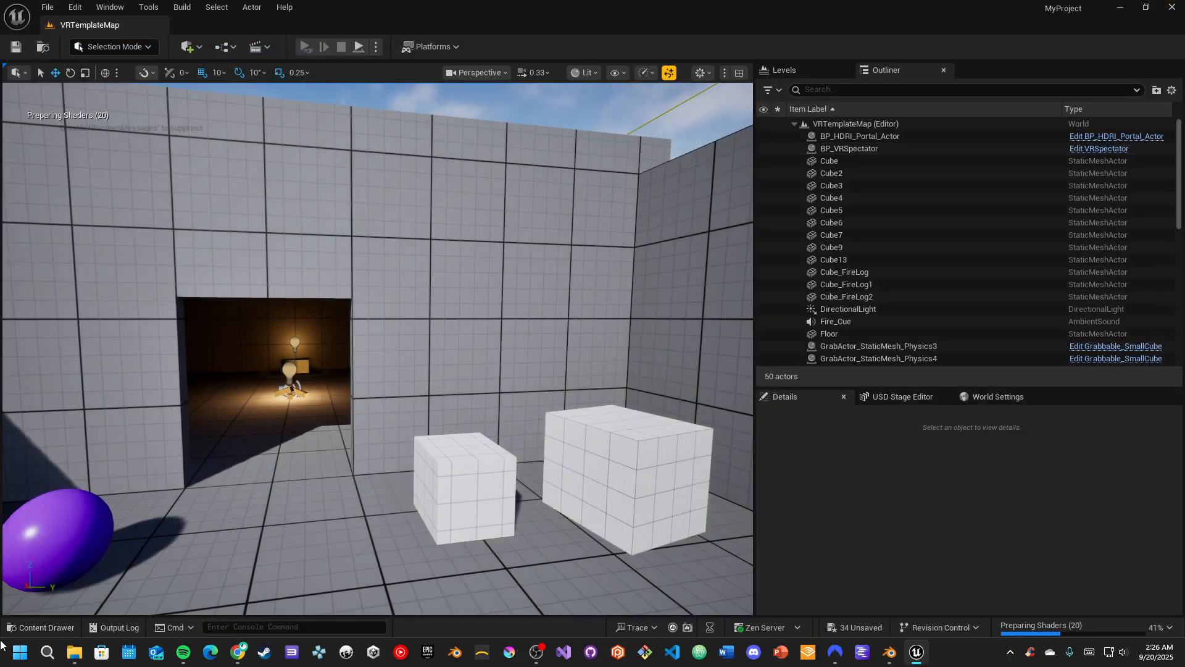
# Examine the Materials, Textures and SkeletalMeshes folders inside the imported CMYK_MC_March_Cradle_Full folder
pyautogui.click(42, 627)
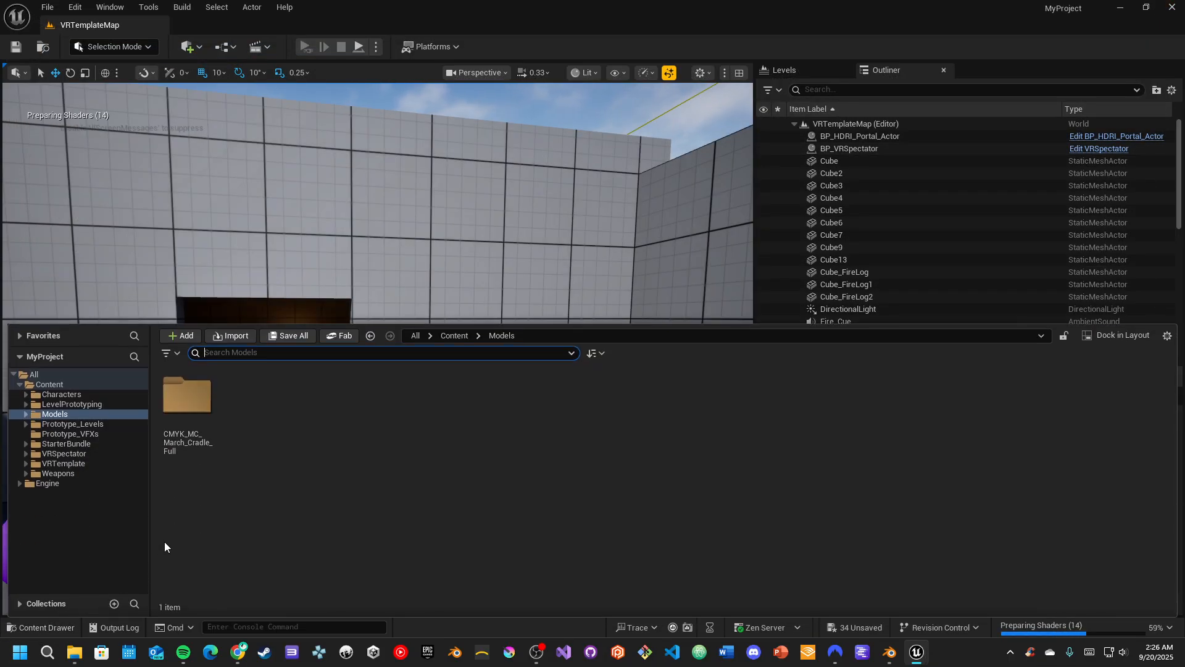
pyautogui.doubleClick(188, 404)
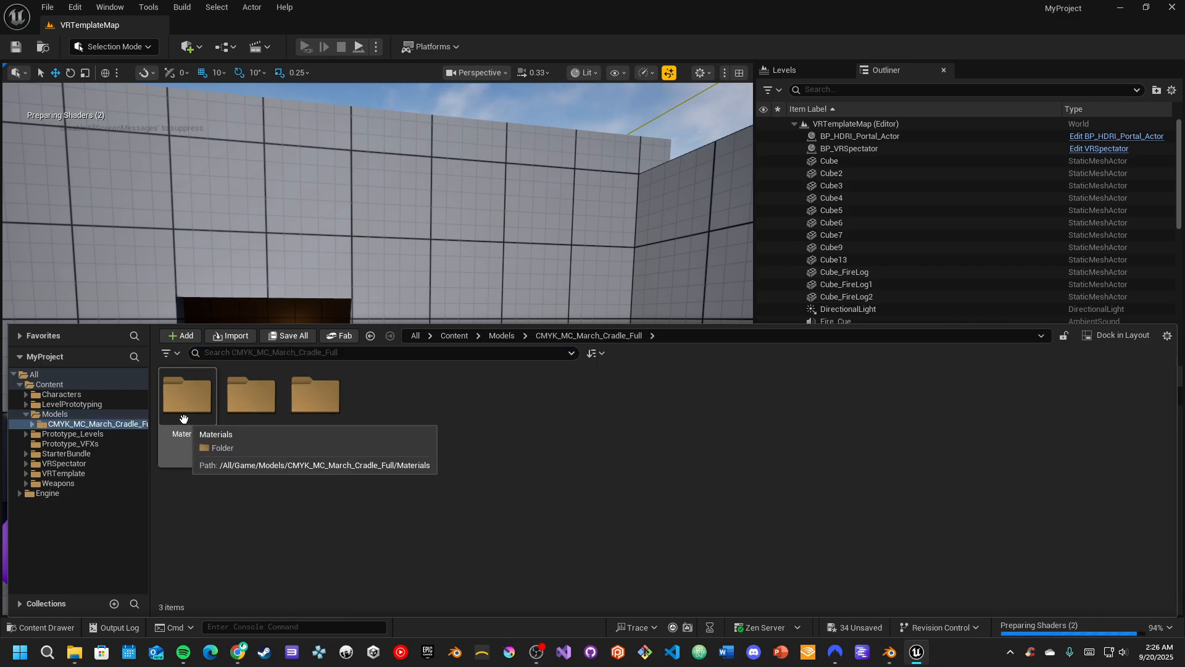
pyautogui.doubleClick(183, 408)
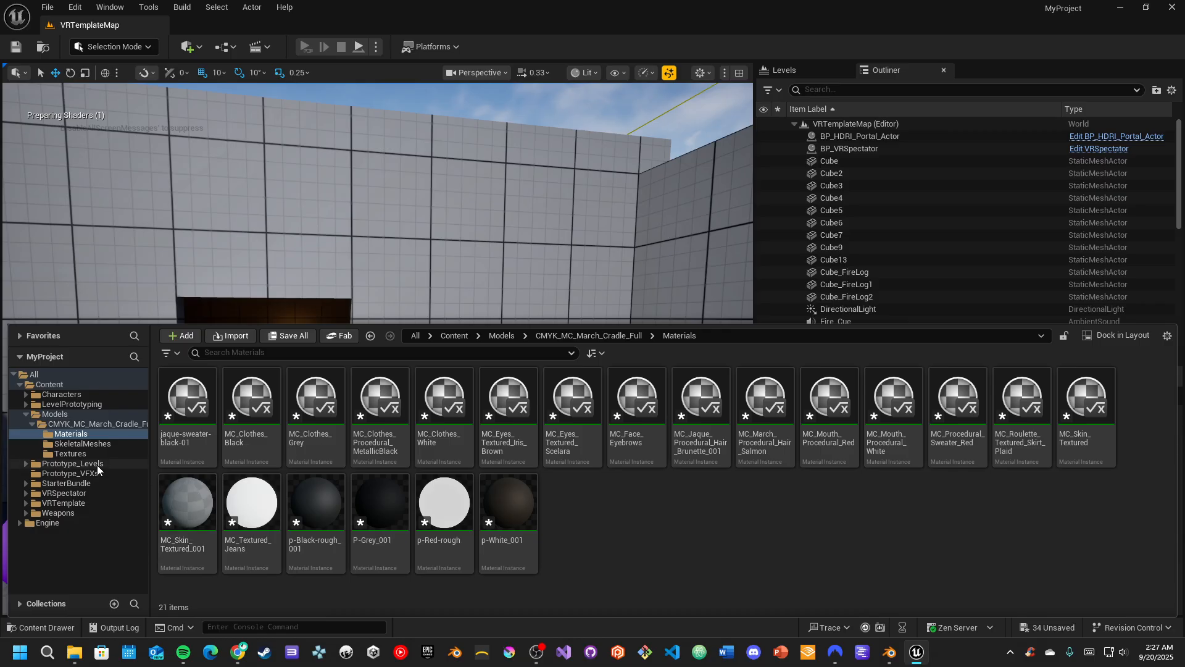
pyautogui.click(83, 452)
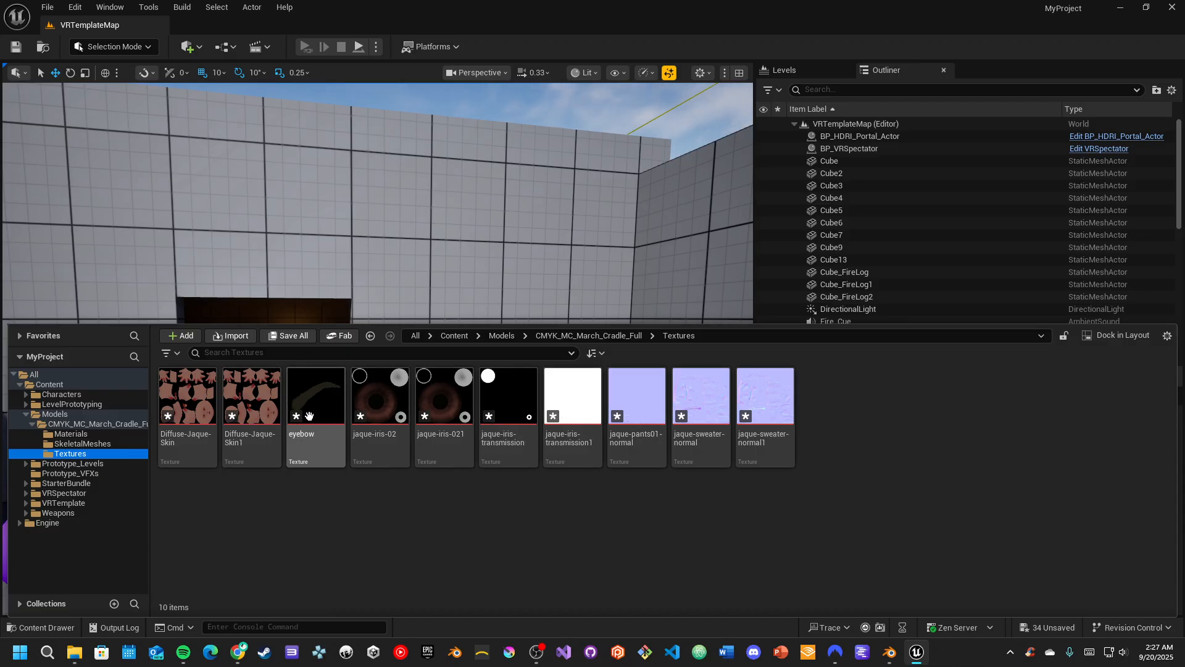
pyautogui.click(102, 443)
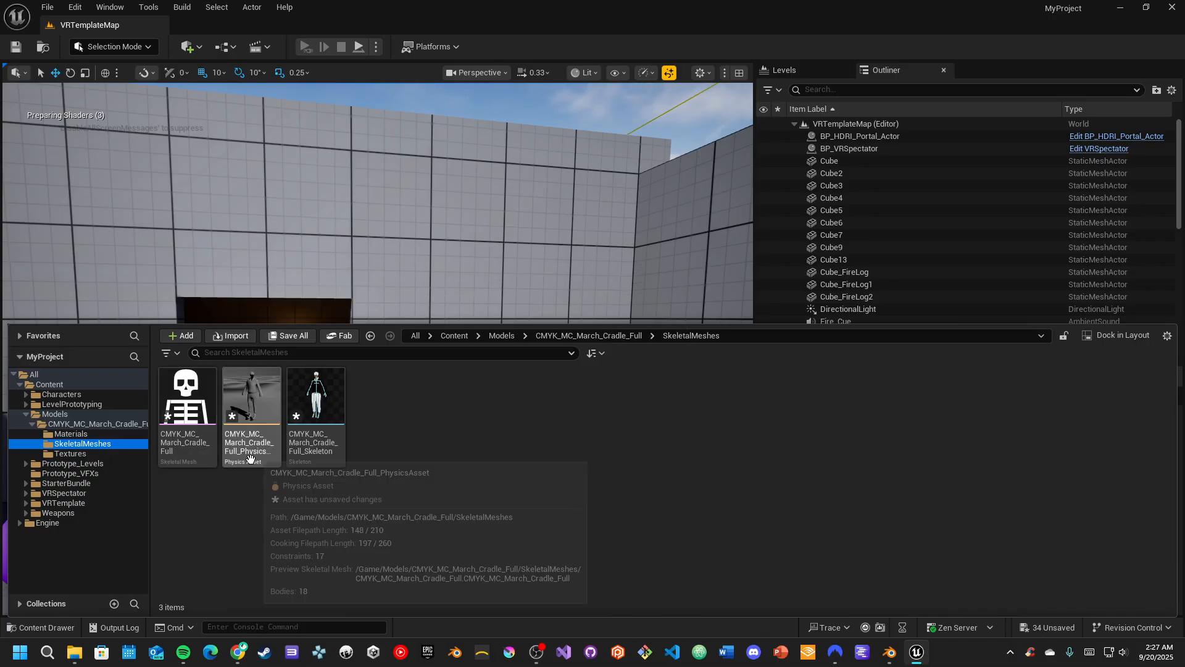
pyautogui.moveTo(183, 427)
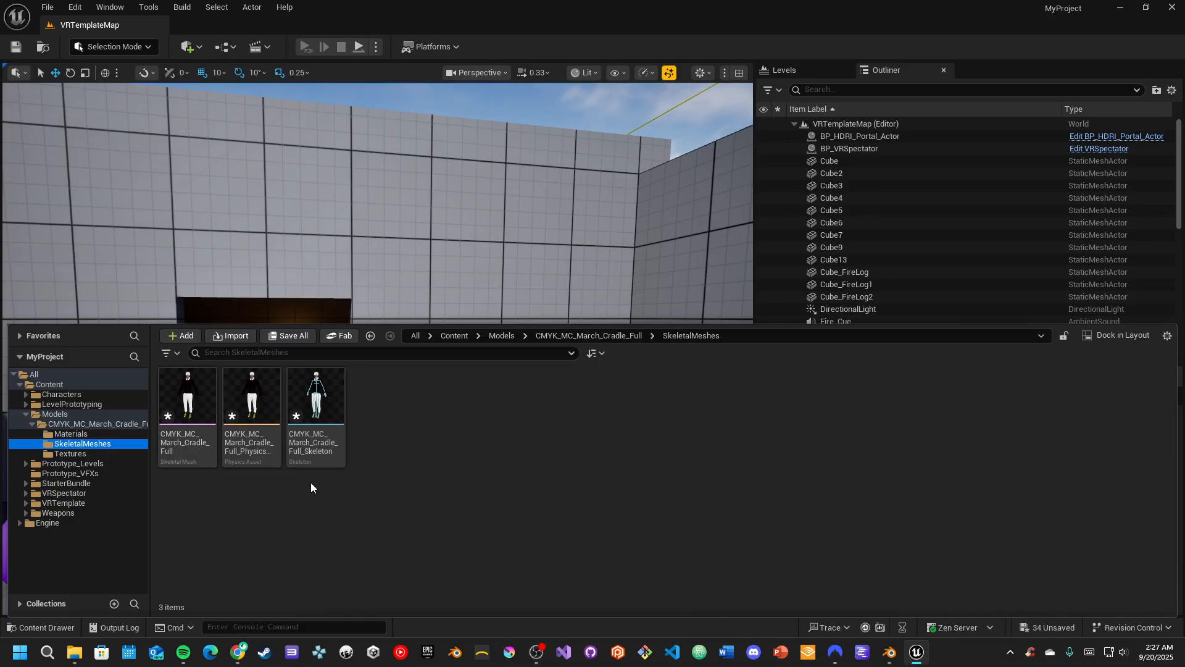
pyautogui.moveTo(323, 445)
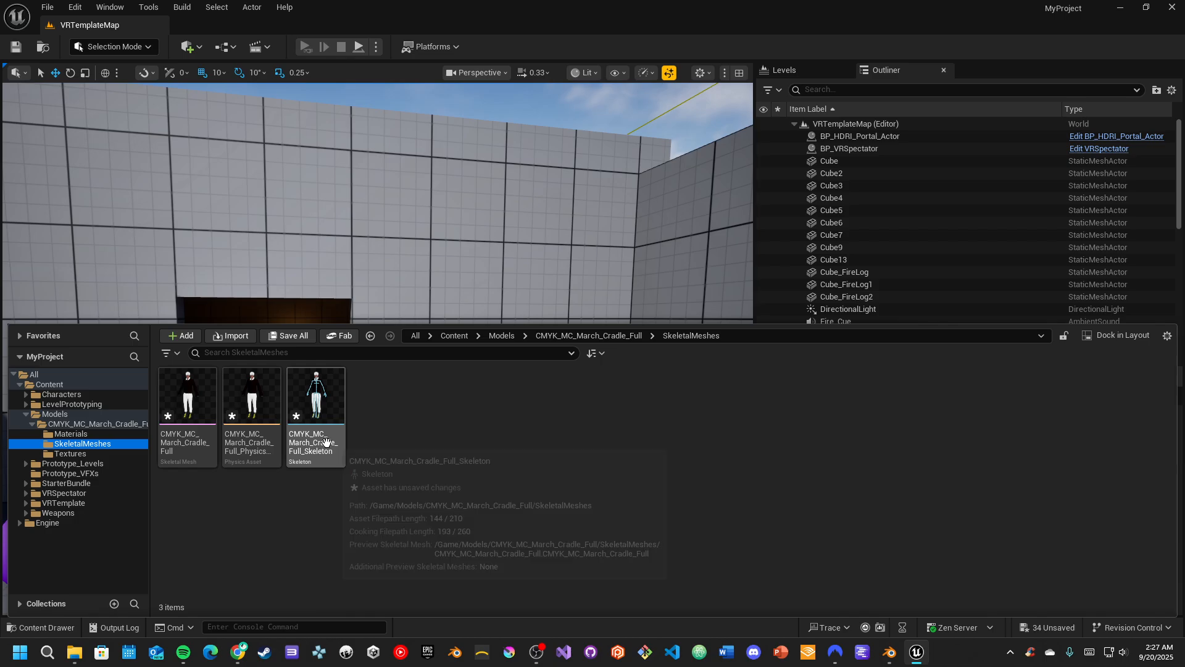
# Open the CMYK_MC_March_Cradle_Full skeletal mesh and inspect the character model up close
pyautogui.click(193, 406)
pyautogui.doubleClick(193, 407)
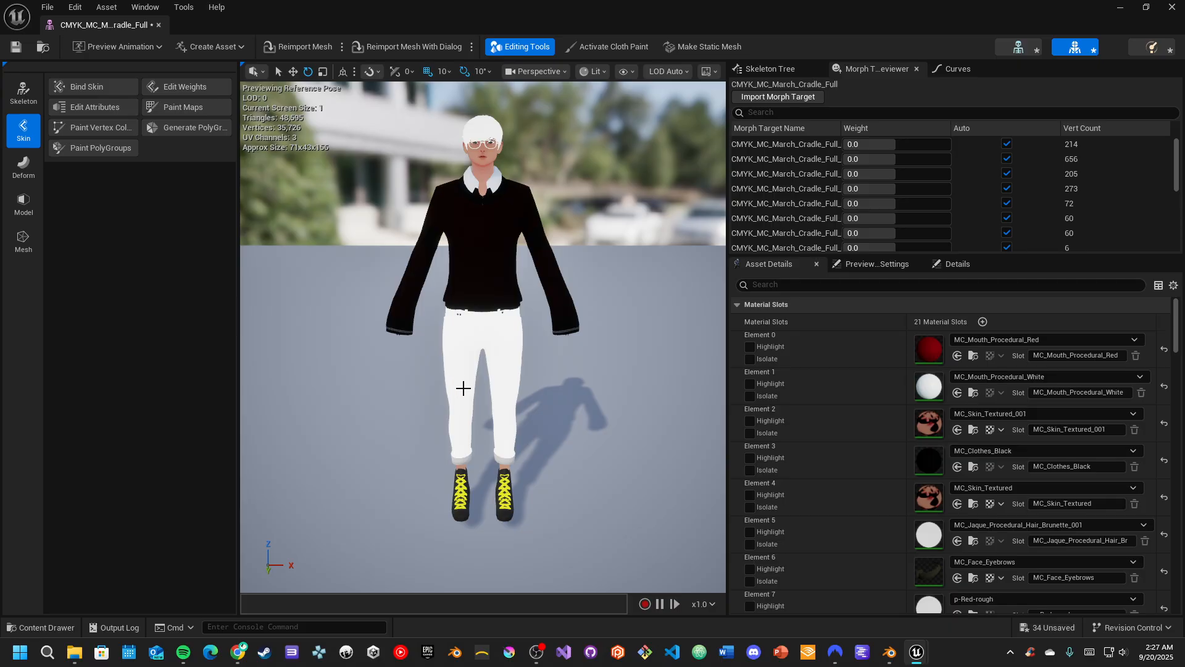
pyautogui.moveTo(464, 388); pyautogui.dragTo(466, 377, button='right')
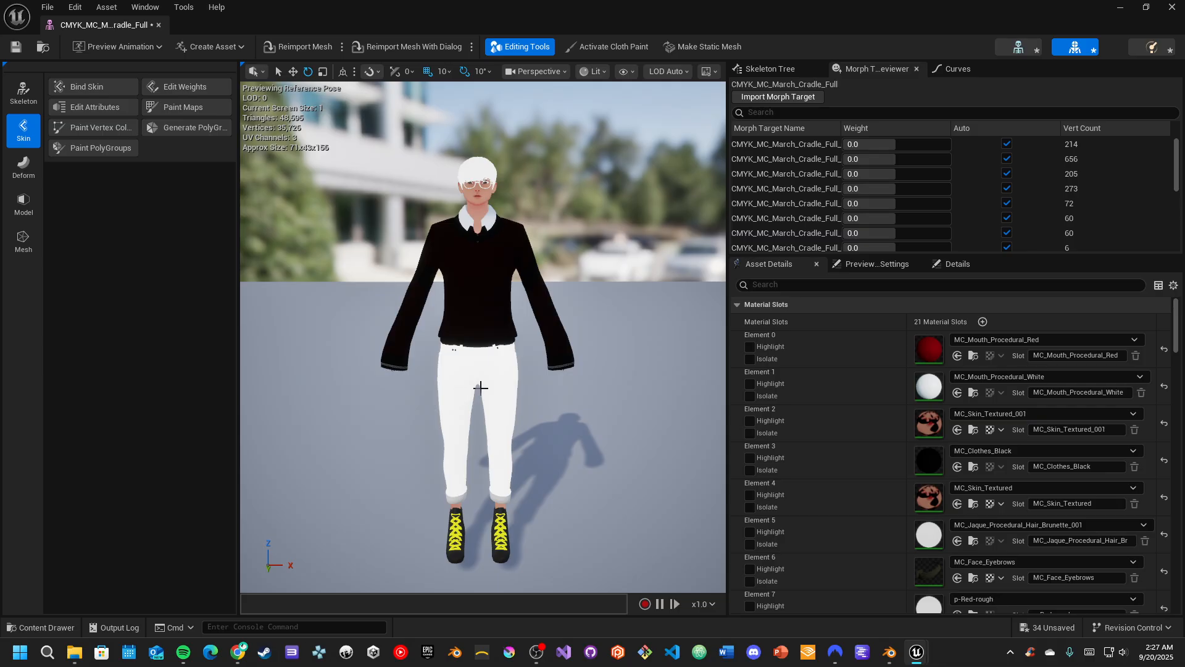
pyautogui.press('w')
pyautogui.moveTo(481, 388)
pyautogui.mouseDown(button='right')
pyautogui.moveTo(479, 369)
pyautogui.moveTo(483, 437)
pyautogui.moveTo(474, 386)
pyautogui.mouseUp(button='right')
pyautogui.press('s')
pyautogui.press('w')
pyautogui.press('s')
pyautogui.press('w')
pyautogui.press('e')
pyautogui.press('q')
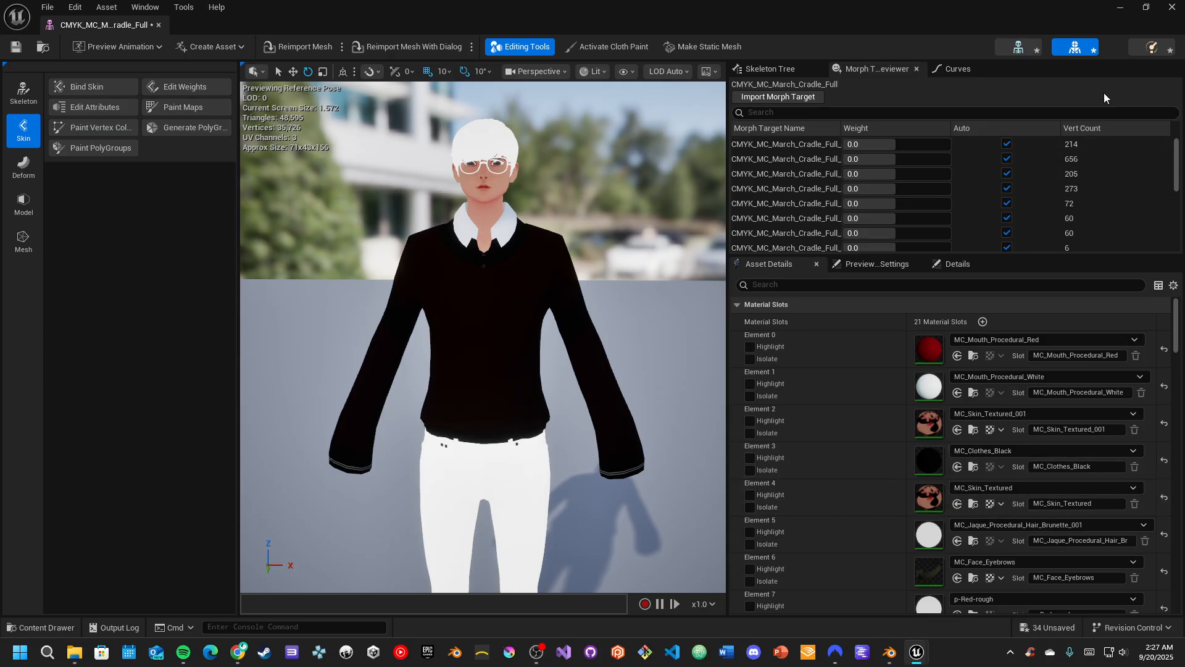
# Open the character's skeleton asset, select the DEF-pelvis_L bone and examine the full bone hierarchy
pyautogui.click(1014, 52)
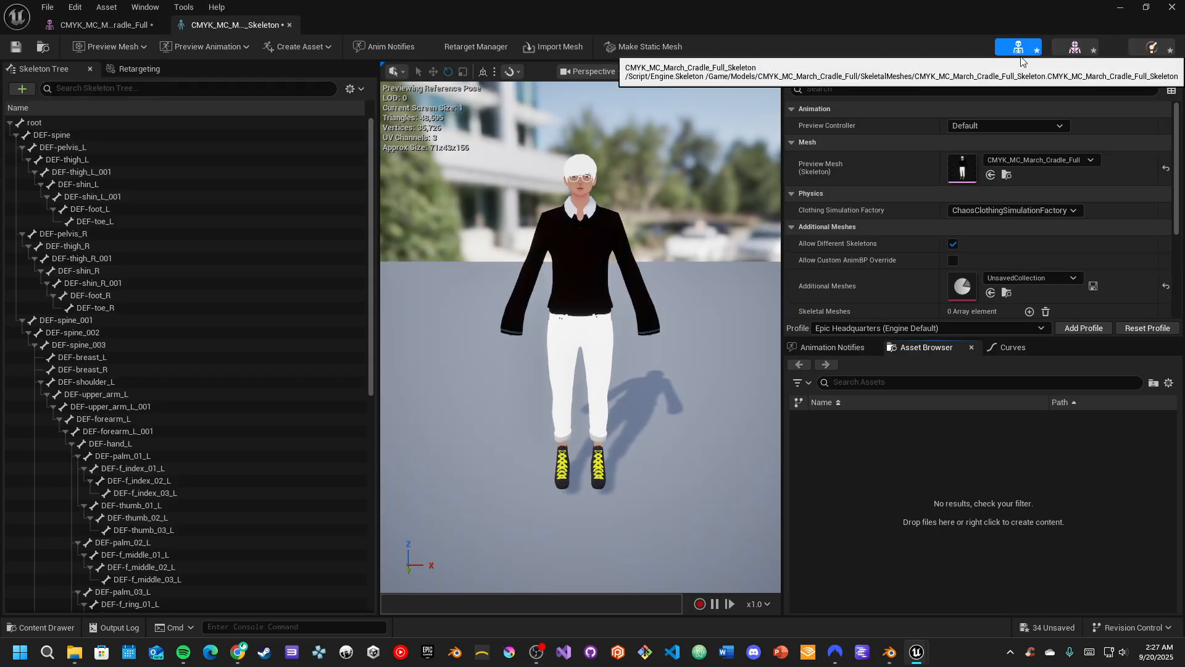
pyautogui.click(47, 145)
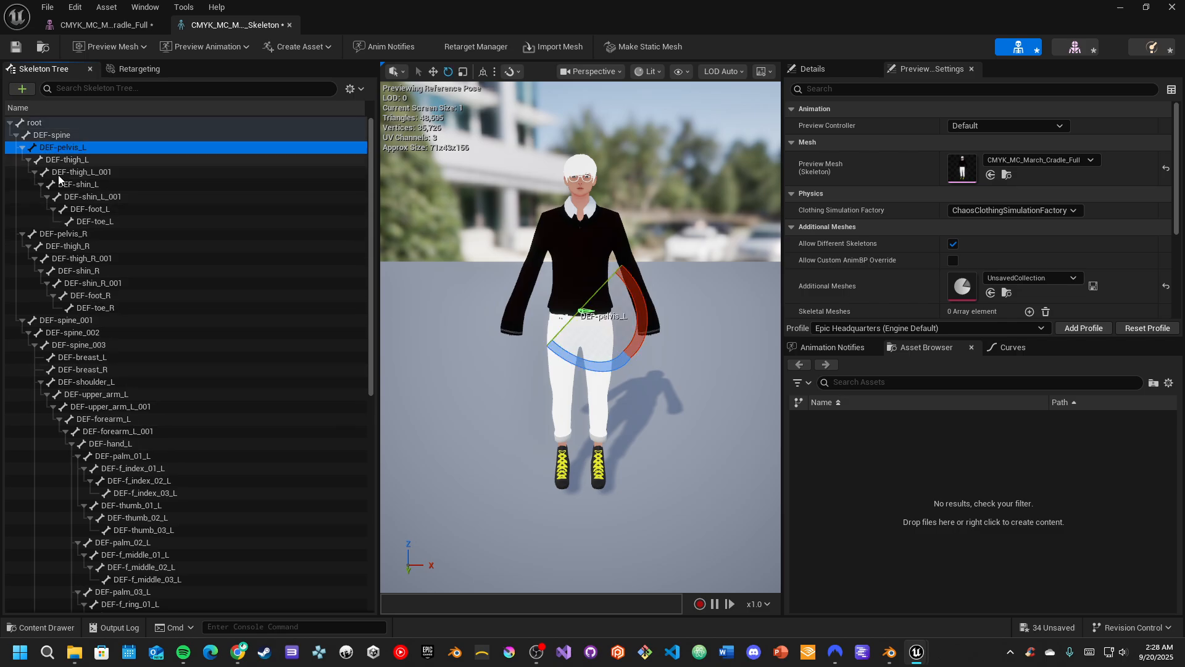
pyautogui.scroll(-10, 112, 326)
pyautogui.scroll(-1, 113, 326)
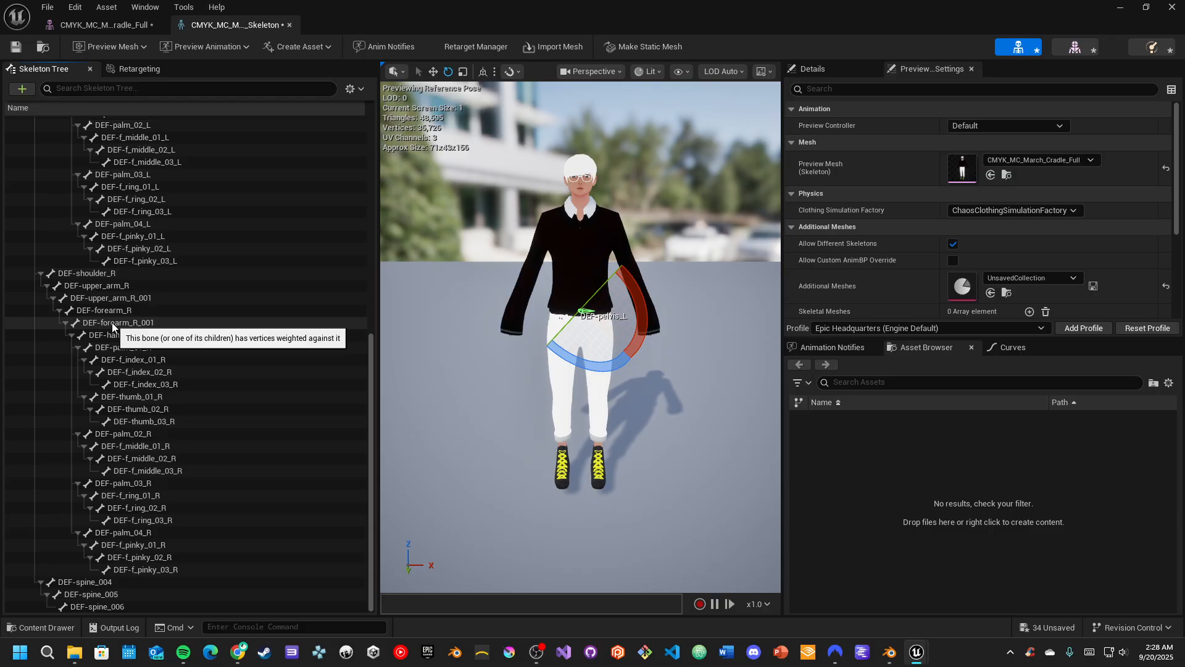
pyautogui.scroll(10, 112, 327)
pyautogui.scroll(1, 112, 322)
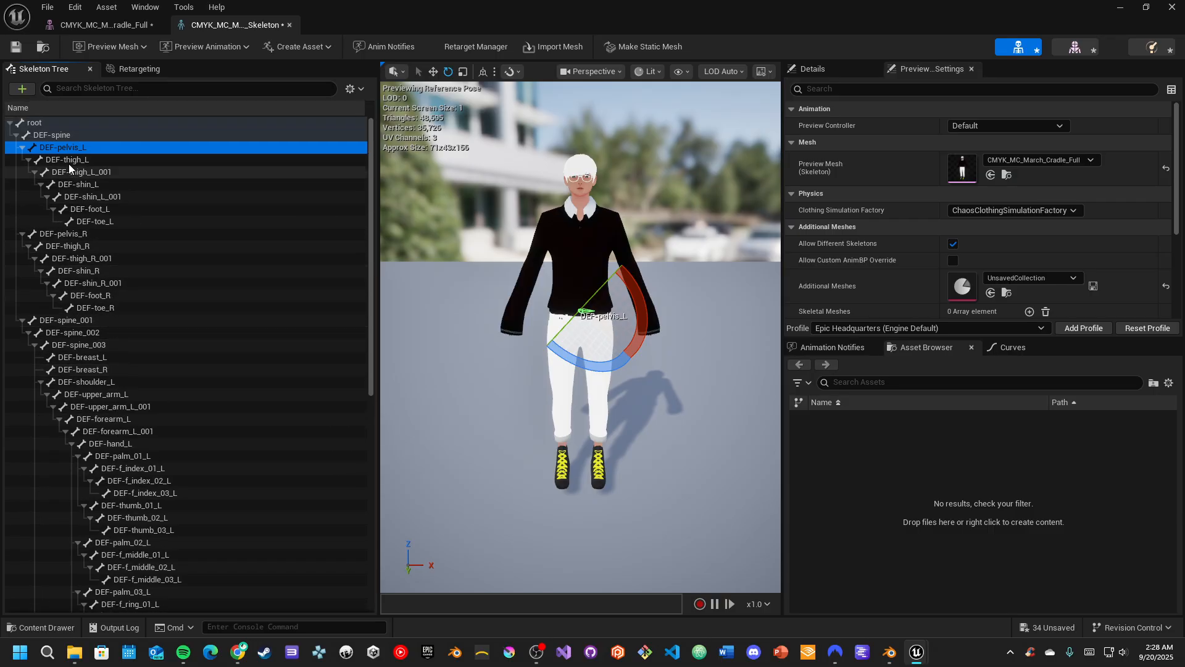
# Widen the skeleton preview viewport on both sides by narrowing the bone hierarchy and preview settings areas
pyautogui.moveTo(378, 278); pyautogui.dragTo(299, 277)
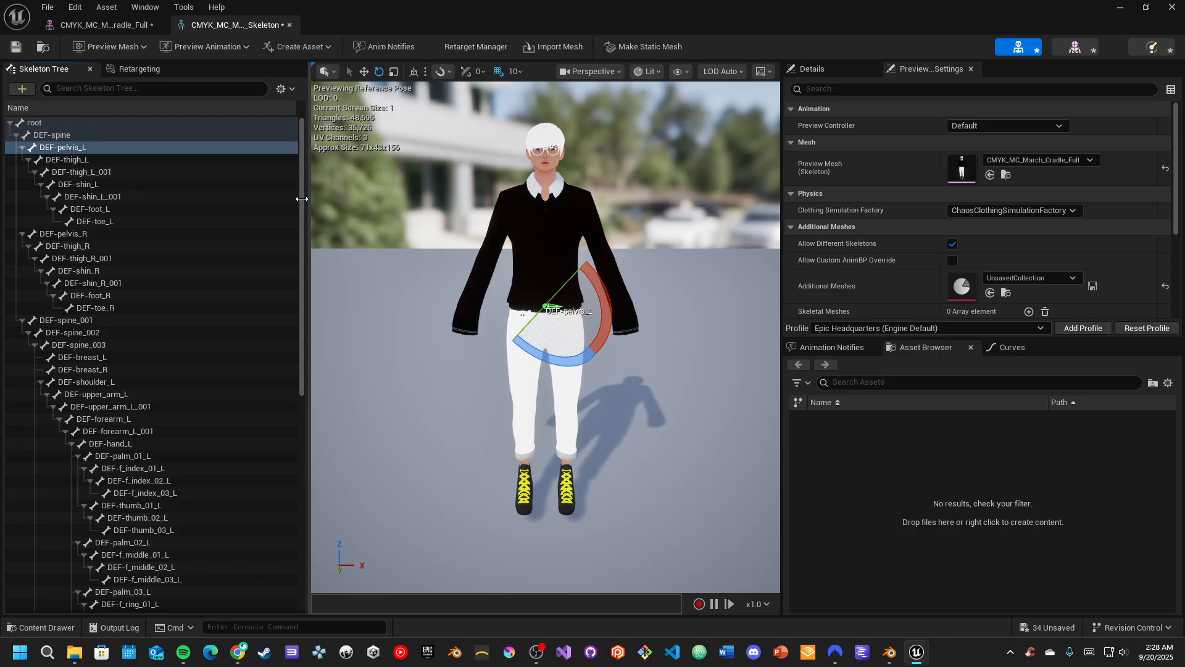
pyautogui.moveTo(790, 227); pyautogui.dragTo(876, 227)
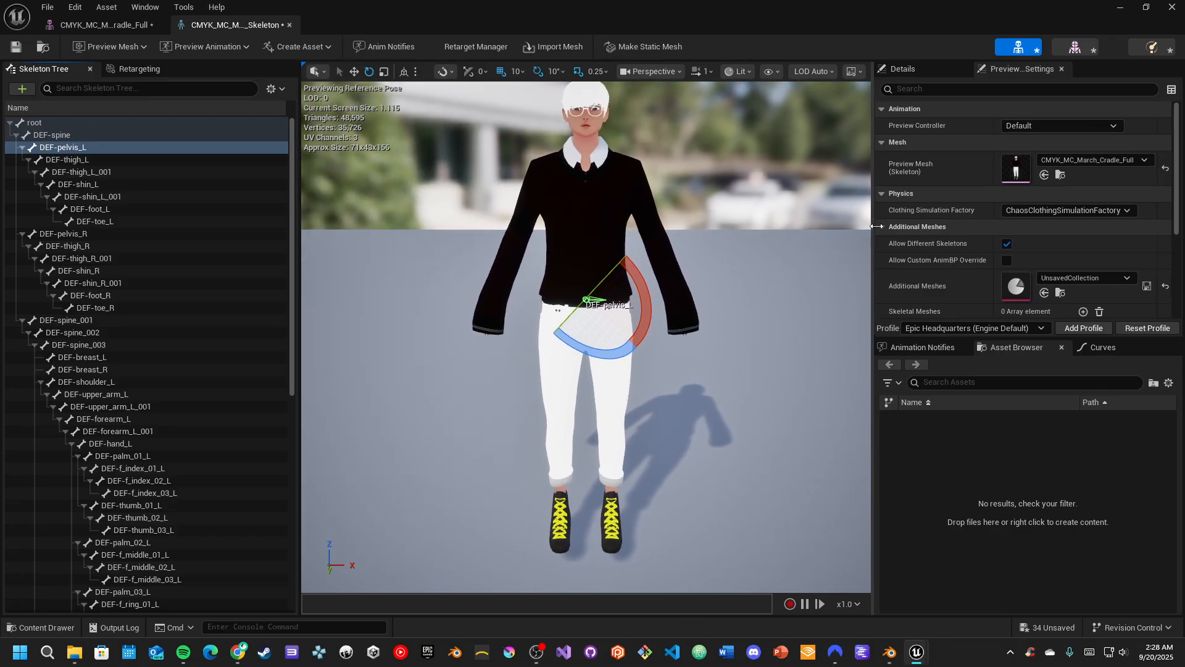
# Set bone drawing in the preview viewport to All Hierarchy and view the character's torso up close
pyautogui.click(775, 71)
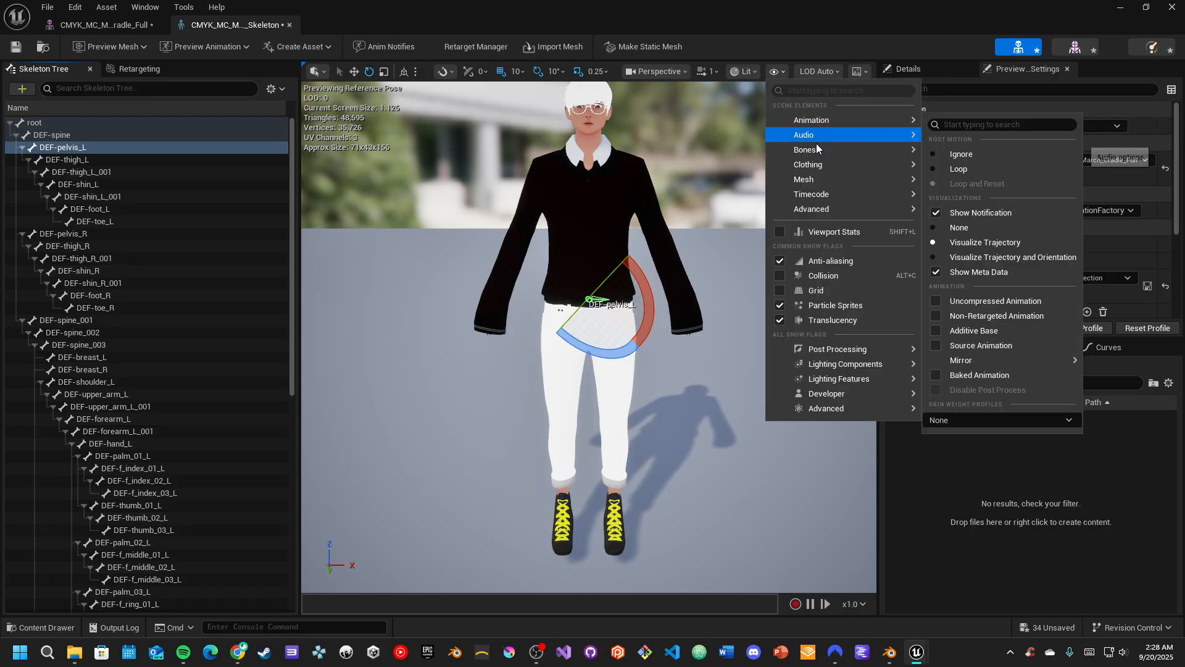
pyautogui.moveTo(819, 155)
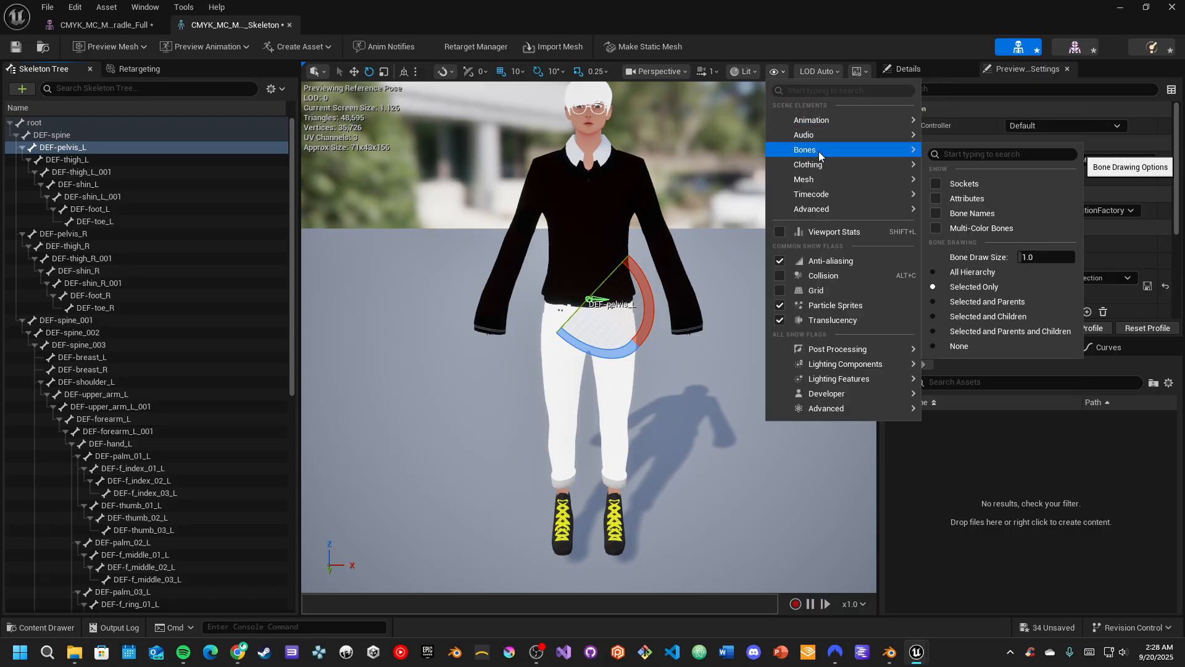
pyautogui.click(974, 271)
pyautogui.moveTo(659, 278); pyautogui.dragTo(631, 266, button='right')
pyautogui.press('w')
pyautogui.press('s')
pyautogui.press('w')
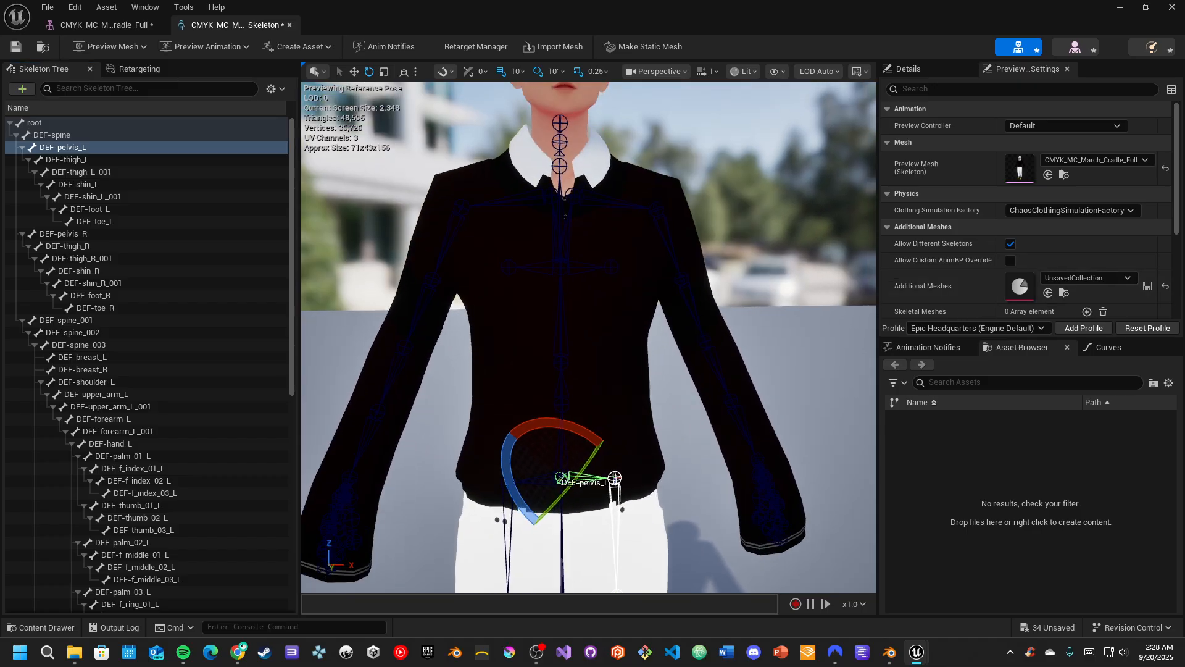
# Reduce the preview camera speed to 0.033 and frame the character's upper body
pyautogui.click(717, 72)
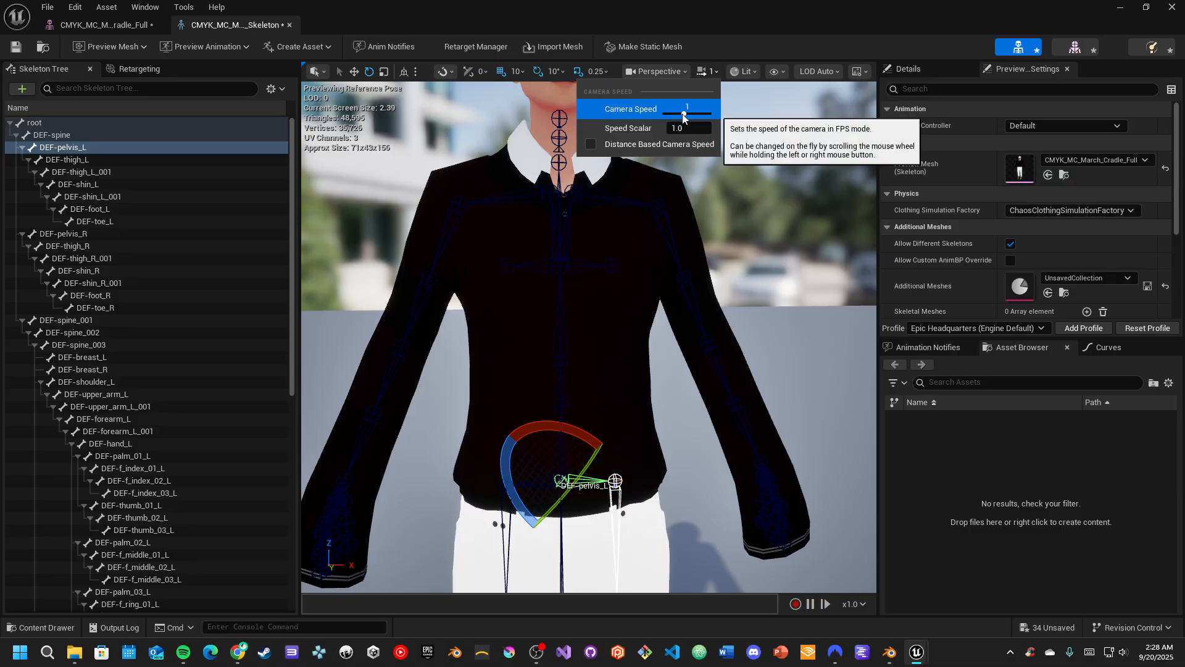
pyautogui.moveTo(685, 112); pyautogui.dragTo(662, 113)
pyautogui.moveTo(654, 269)
pyautogui.mouseDown(button='right')
pyautogui.moveTo(653, 292)
pyautogui.moveTo(699, 275)
pyautogui.moveTo(670, 275)
pyautogui.mouseUp(button='right')
pyautogui.press('s')
pyautogui.press('a')
pyautogui.press('w')
pyautogui.press('w')
pyautogui.press('d')
pyautogui.press('s')
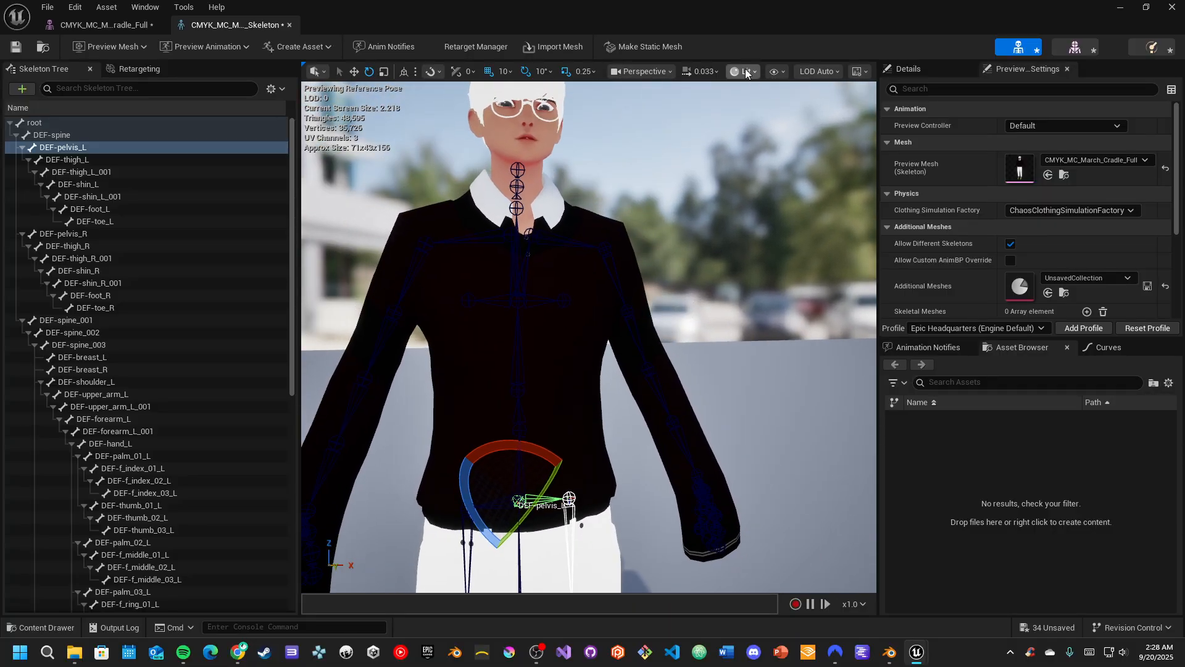
# Switch the preview viewport to the Unlit view mode and bring the character's legs into view
pyautogui.click(743, 71)
pyautogui.click(758, 132)
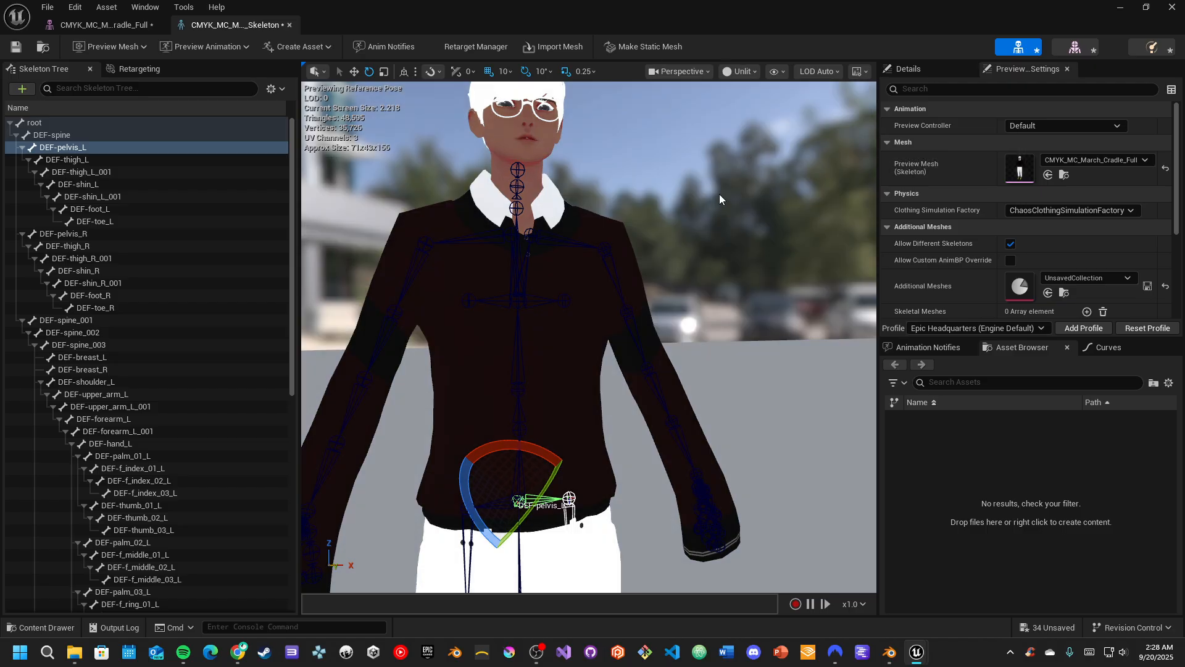
pyautogui.moveTo(720, 195); pyautogui.dragTo(698, 251, button='right')
pyautogui.press('s')
pyautogui.press('d')
pyautogui.press('s')
pyautogui.press('a')
pyautogui.press('w')
# Inspect the left leg's bone chain by selecting DEF-thigh_L, DEF-shin_L and DEF-shin_L_001 in the preview
pyautogui.click(631, 303)
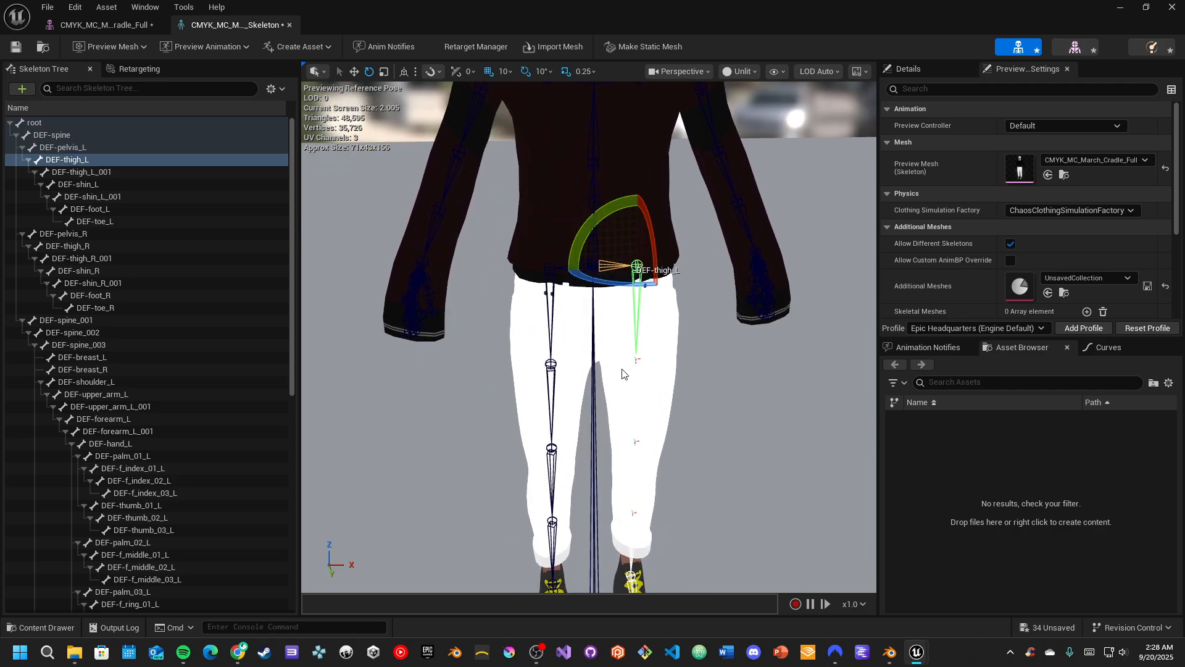
pyautogui.click(636, 415)
pyautogui.click(638, 445)
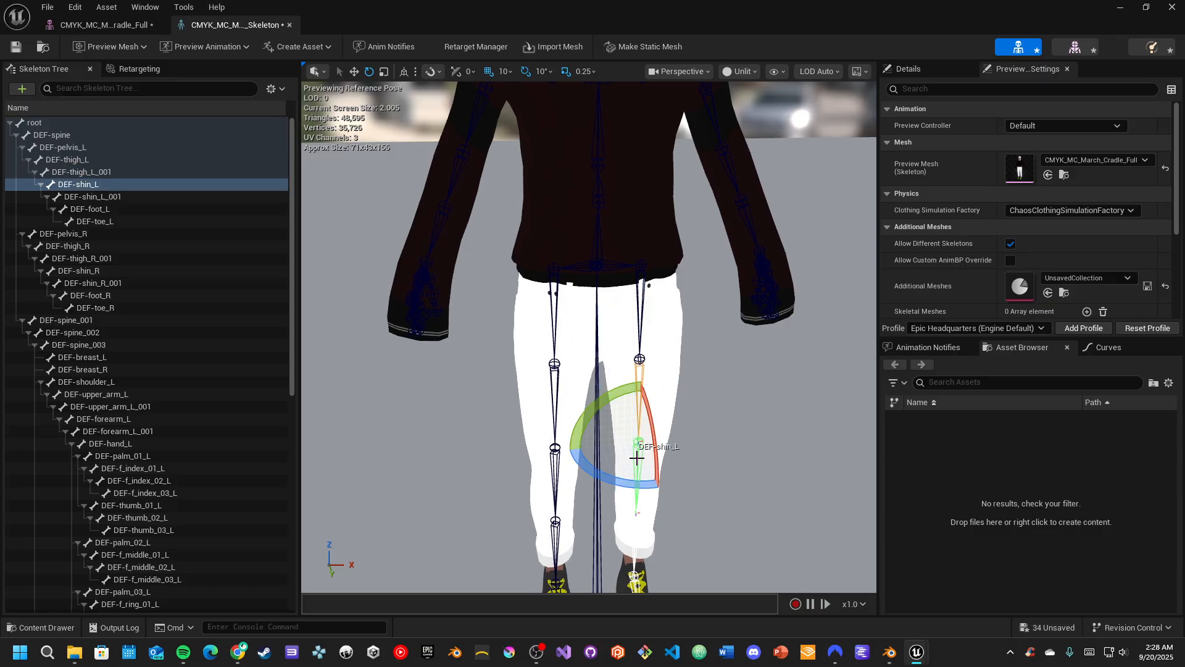
pyautogui.moveTo(638, 445); pyautogui.dragTo(637, 446, button='right')
pyautogui.press('s')
pyautogui.moveTo(651, 490); pyautogui.dragTo(652, 489, button='right')
pyautogui.click(600, 443)
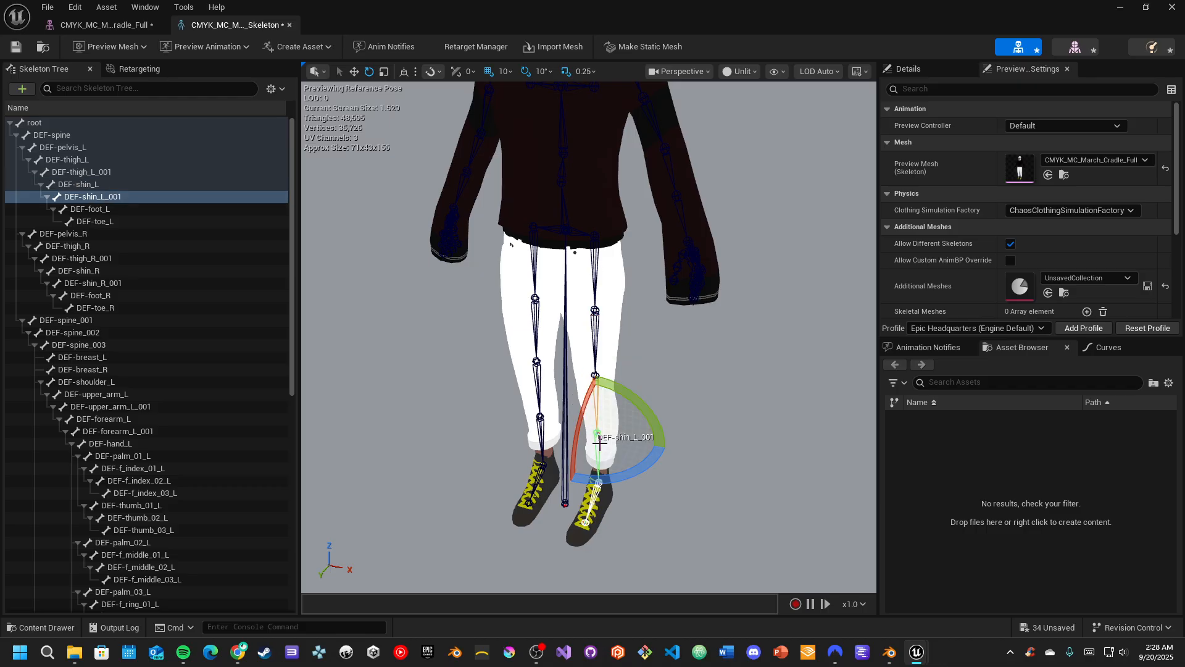
pyautogui.moveTo(612, 407); pyautogui.dragTo(612, 407, button='right')
pyautogui.press('s')
pyautogui.moveTo(720, 203); pyautogui.dragTo(730, 215, button='right')
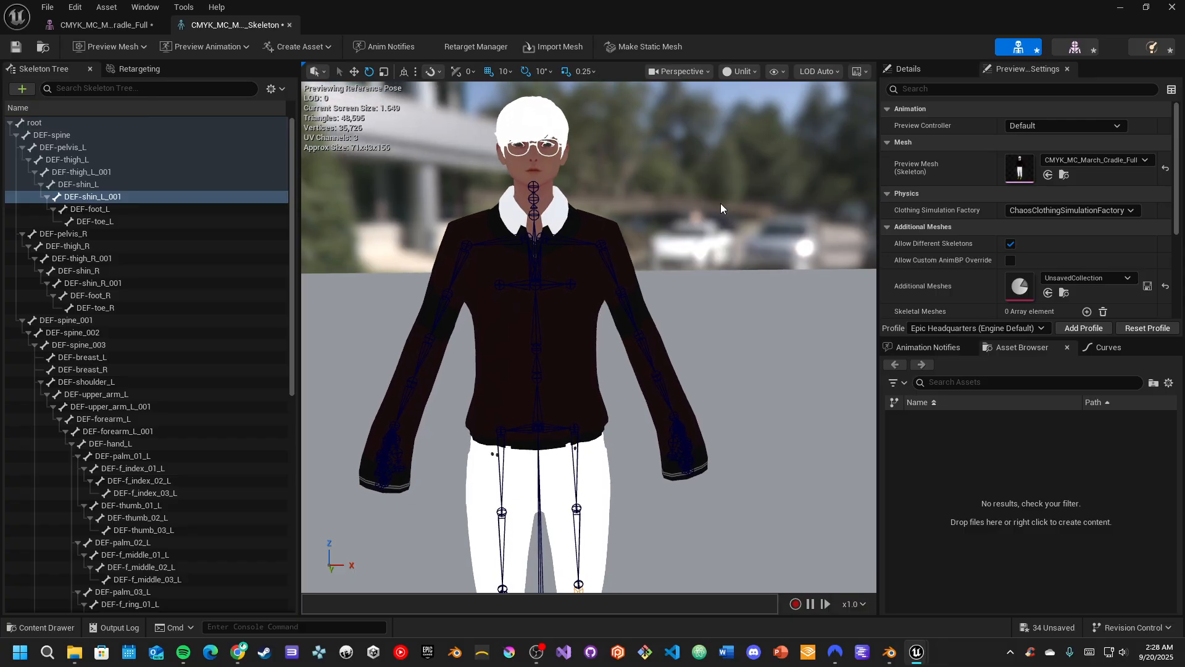
# Switch the preview to the Wireframe view mode and examine the full skeleton inside the mesh
pyautogui.click(776, 72)
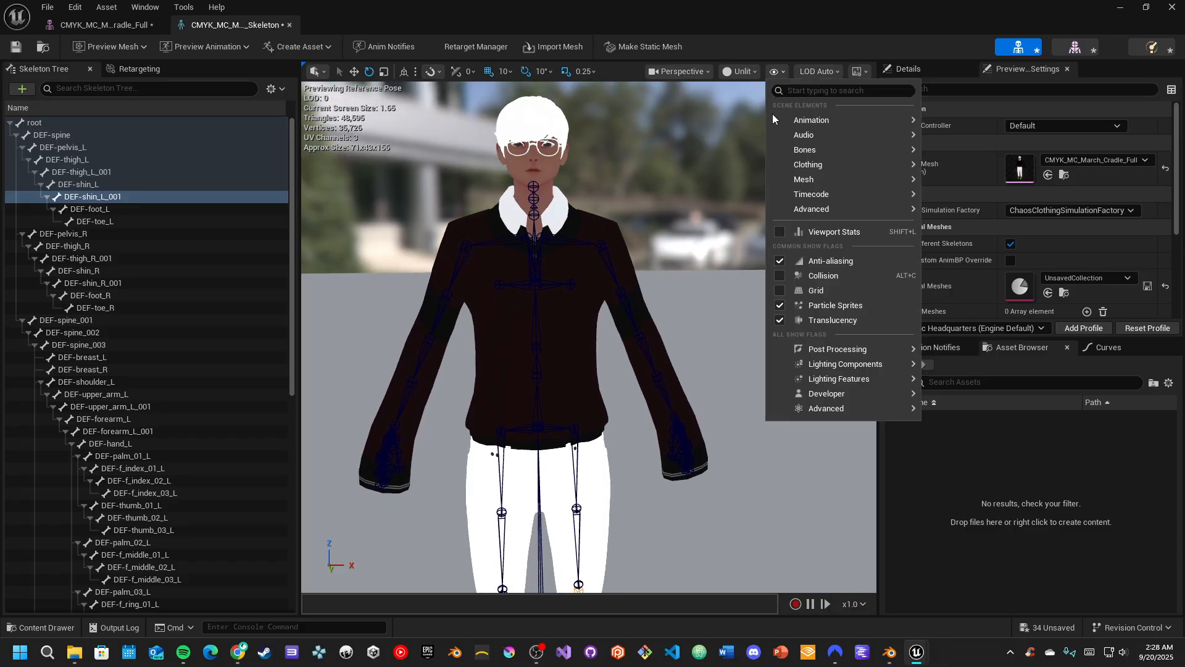
pyautogui.click(740, 71)
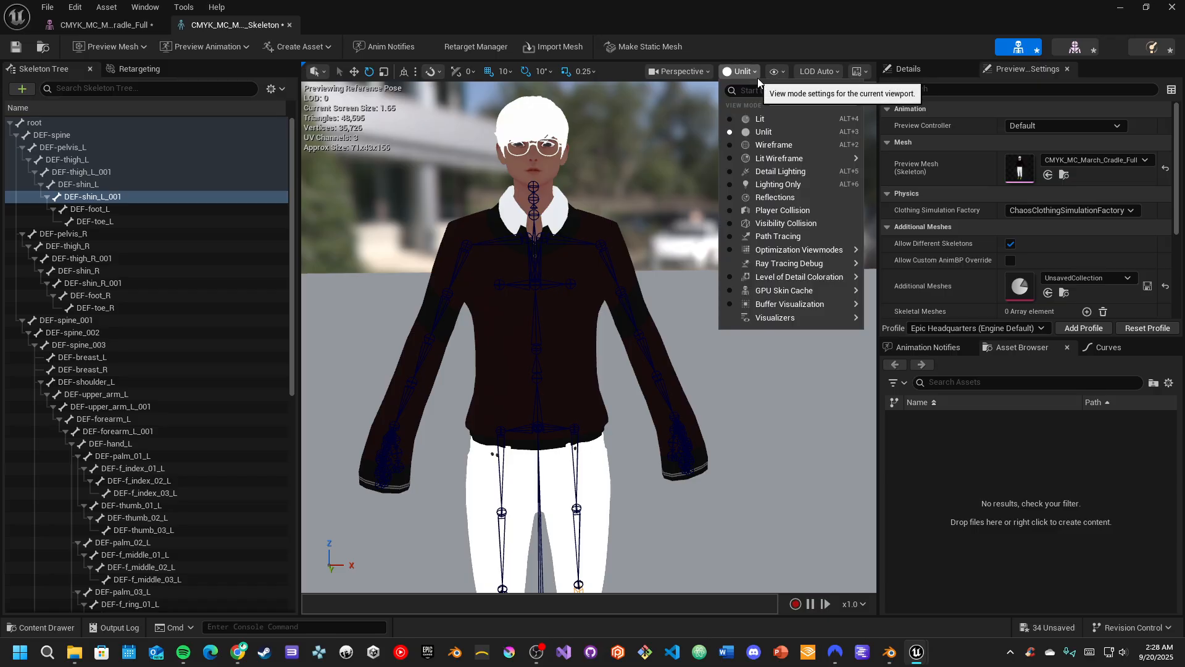
pyautogui.click(777, 145)
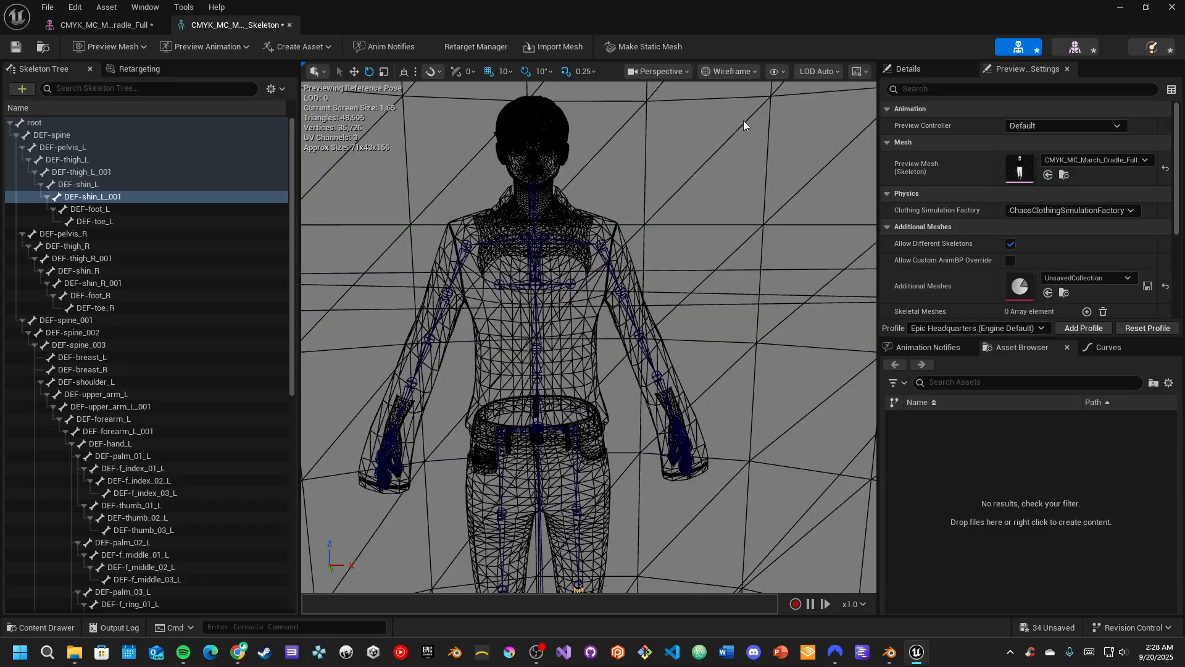
pyautogui.click(751, 71)
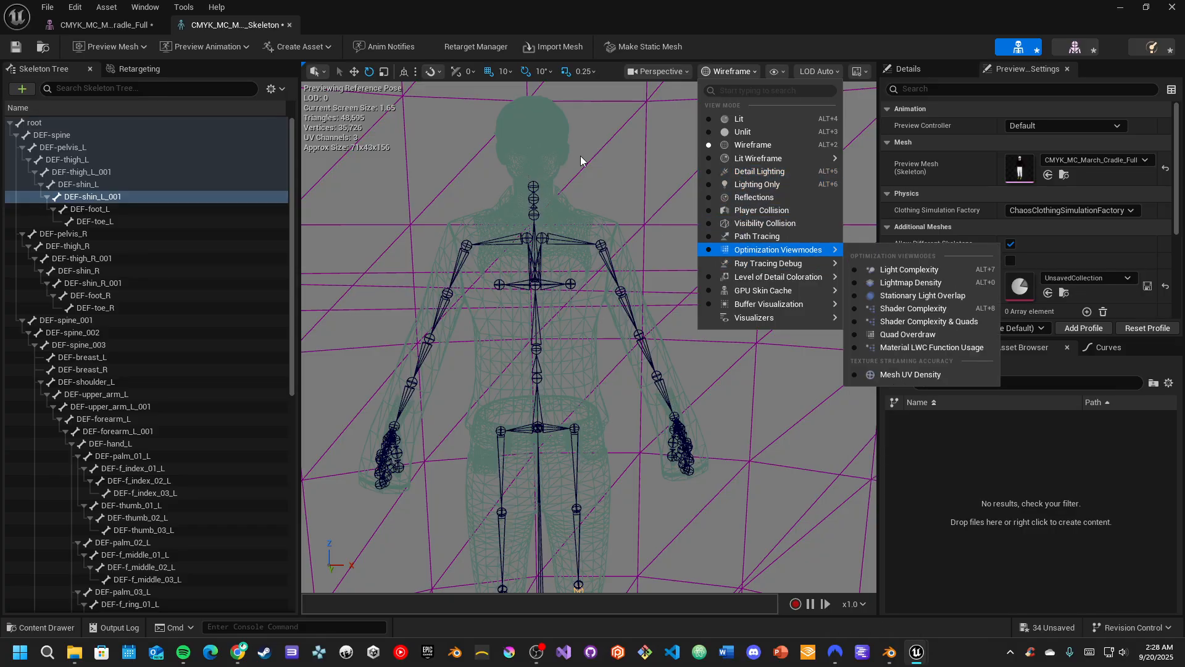
pyautogui.moveTo(580, 156); pyautogui.dragTo(561, 189, button='right')
pyautogui.press('s')
pyautogui.press('w')
pyautogui.press('w')
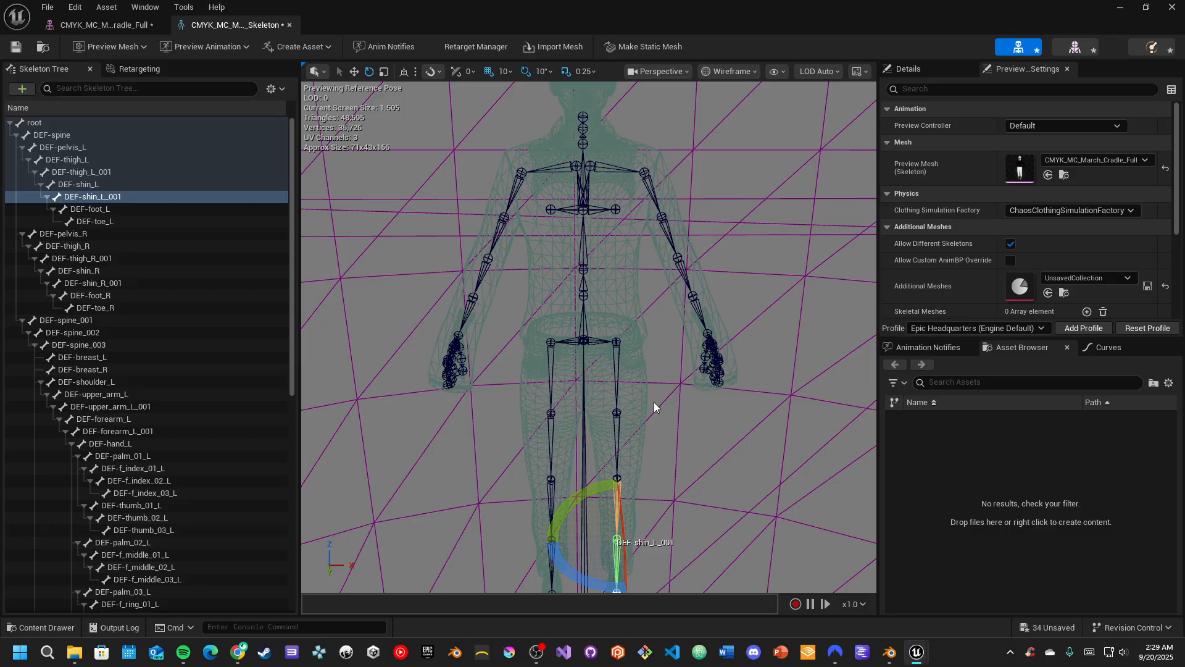
# Select the root bone at the character's feet and examine the bones parented to it
pyautogui.moveTo(654, 403); pyautogui.dragTo(655, 395, button='right')
pyautogui.click(626, 479)
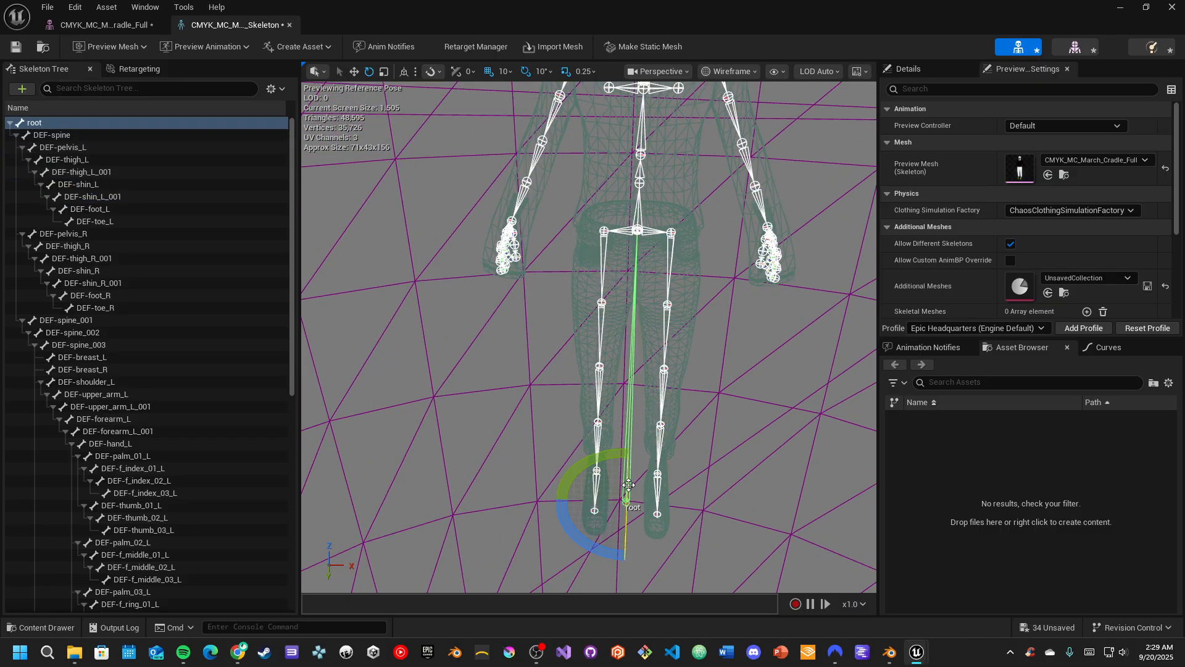
pyautogui.moveTo(629, 434); pyautogui.dragTo(635, 386, button='right')
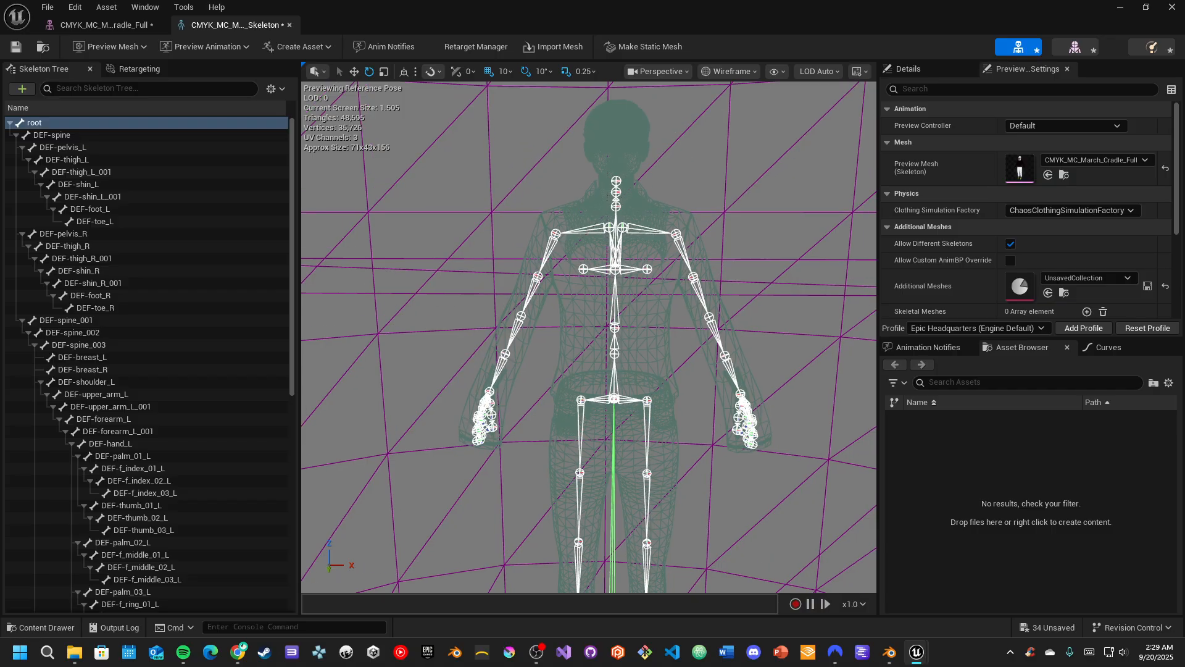
# Return the preview to the Unlit view mode and clear the bone selection
pyautogui.click(752, 72)
pyautogui.click(750, 128)
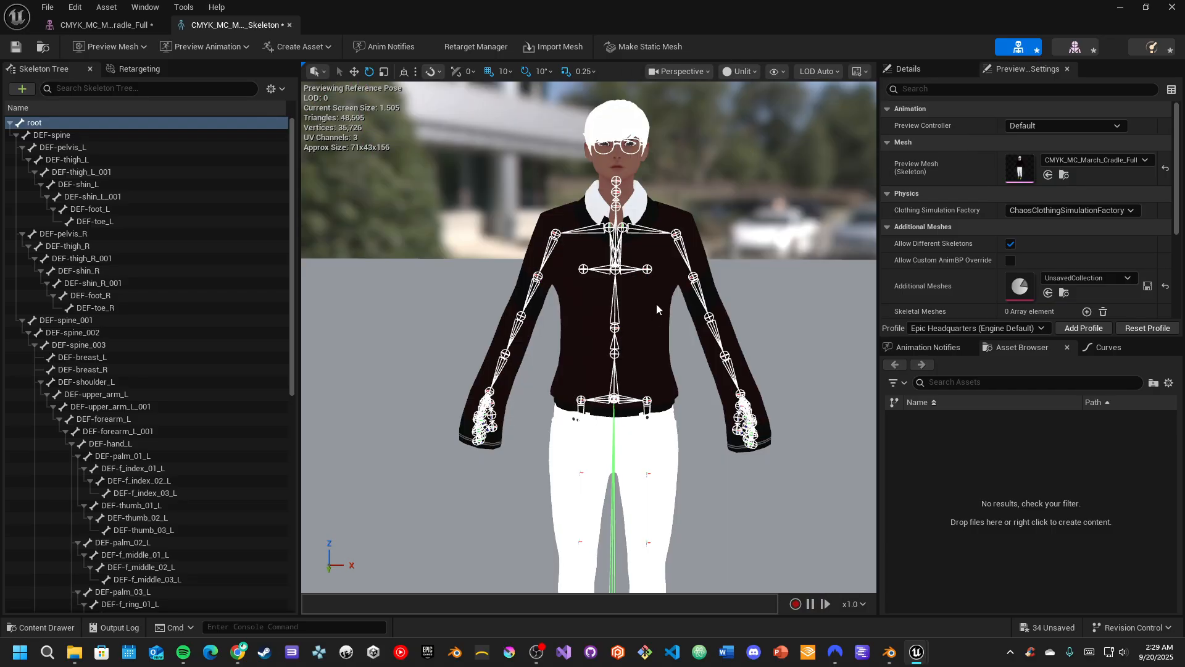
pyautogui.press('s')
pyautogui.moveTo(716, 263); pyautogui.dragTo(731, 287, button='right')
pyautogui.click(716, 263)
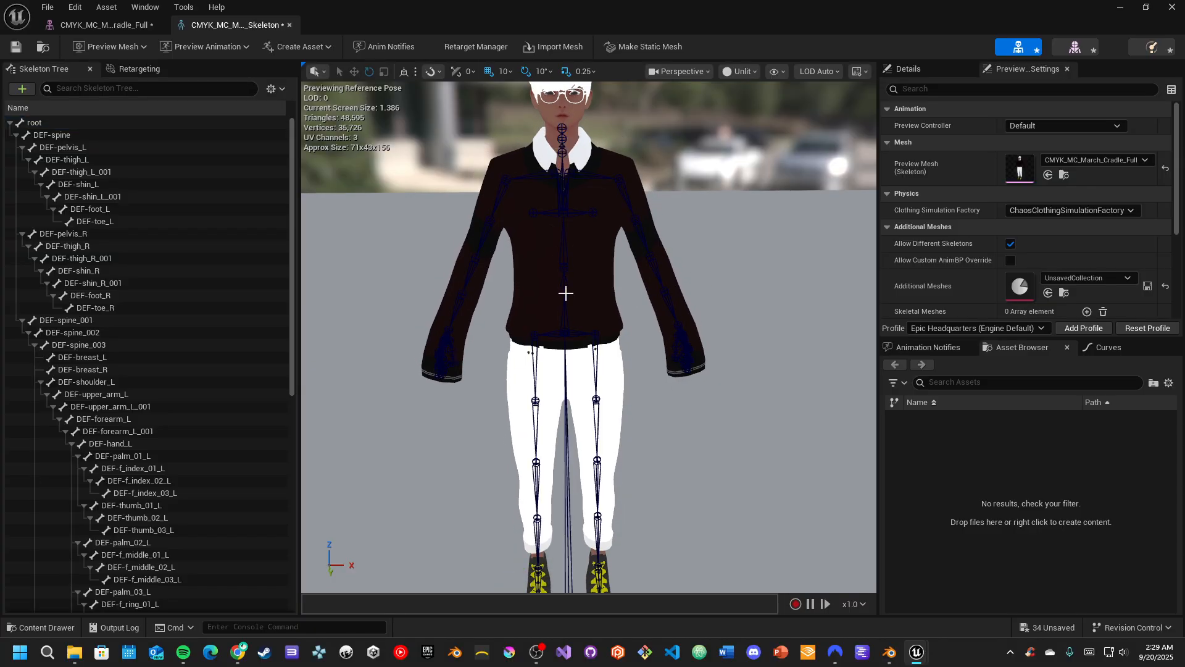
# Select the DEF-thigh_R bone and test its rotation from the front, ending in the reference pose
pyautogui.click(536, 365)
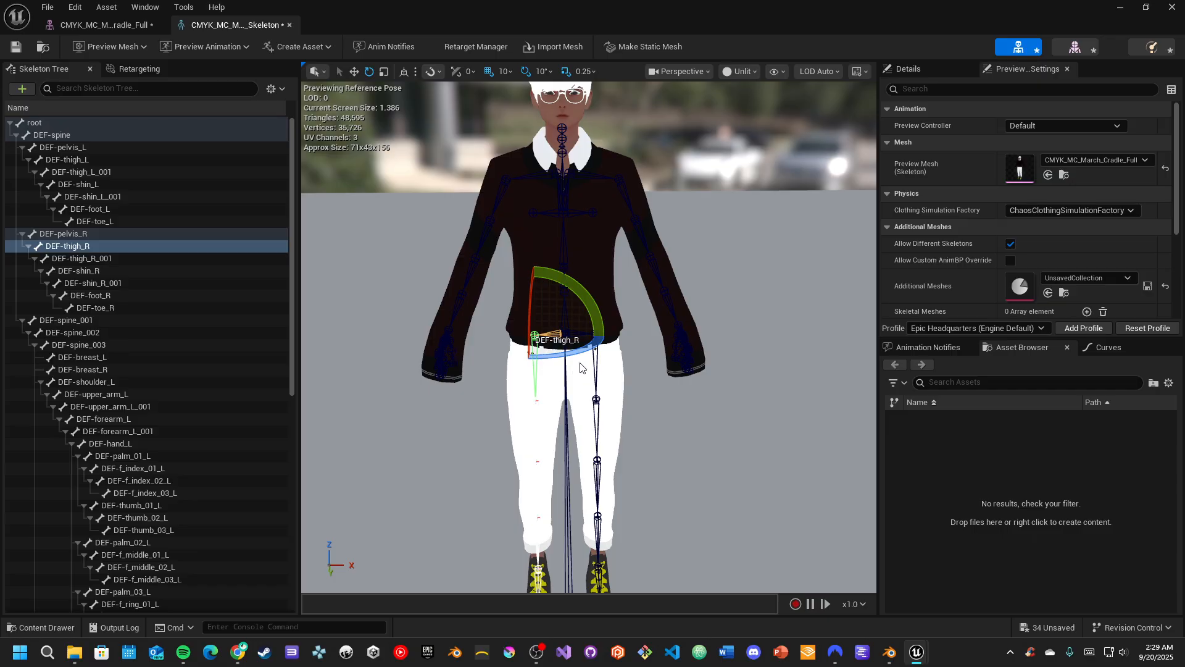
pyautogui.moveTo(587, 319); pyautogui.dragTo(604, 395)
pyautogui.moveTo(603, 395); pyautogui.dragTo(485, 213, button='right')
pyautogui.press('a')
pyautogui.moveTo(548, 187); pyautogui.dragTo(609, 211)
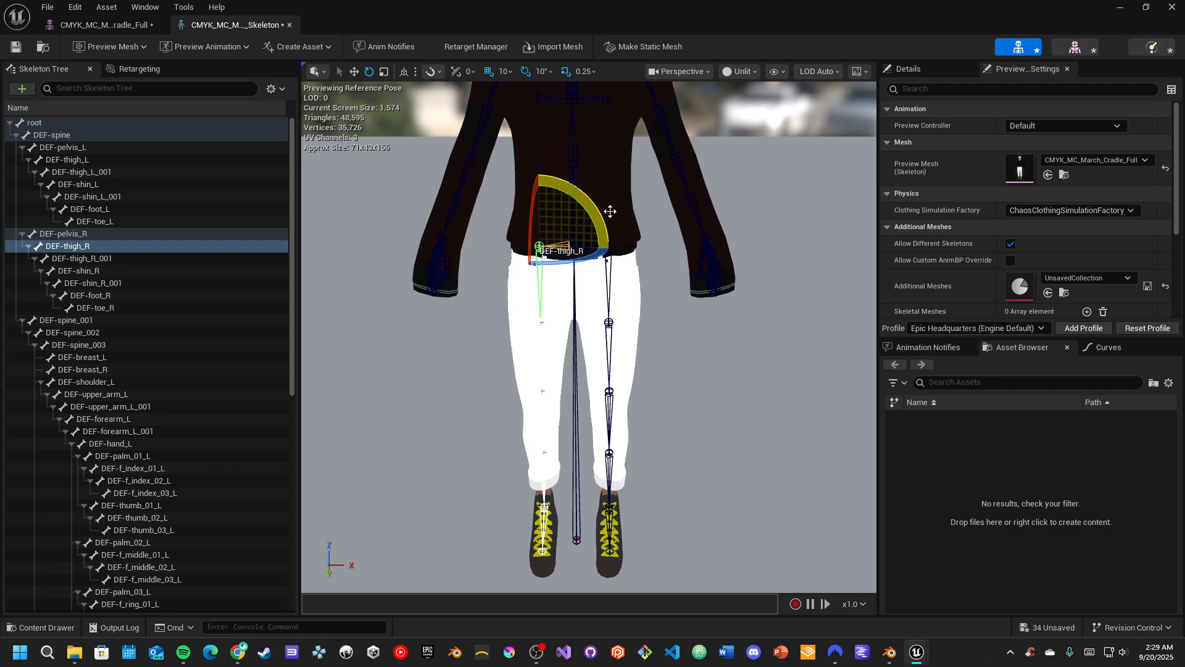
# Swing the right leg forward with DEF-thigh_R, inspect the trouser and shoe deformation, and restore the reference pose
pyautogui.press('a')
pyautogui.moveTo(640, 247); pyautogui.dragTo(639, 247, button='right')
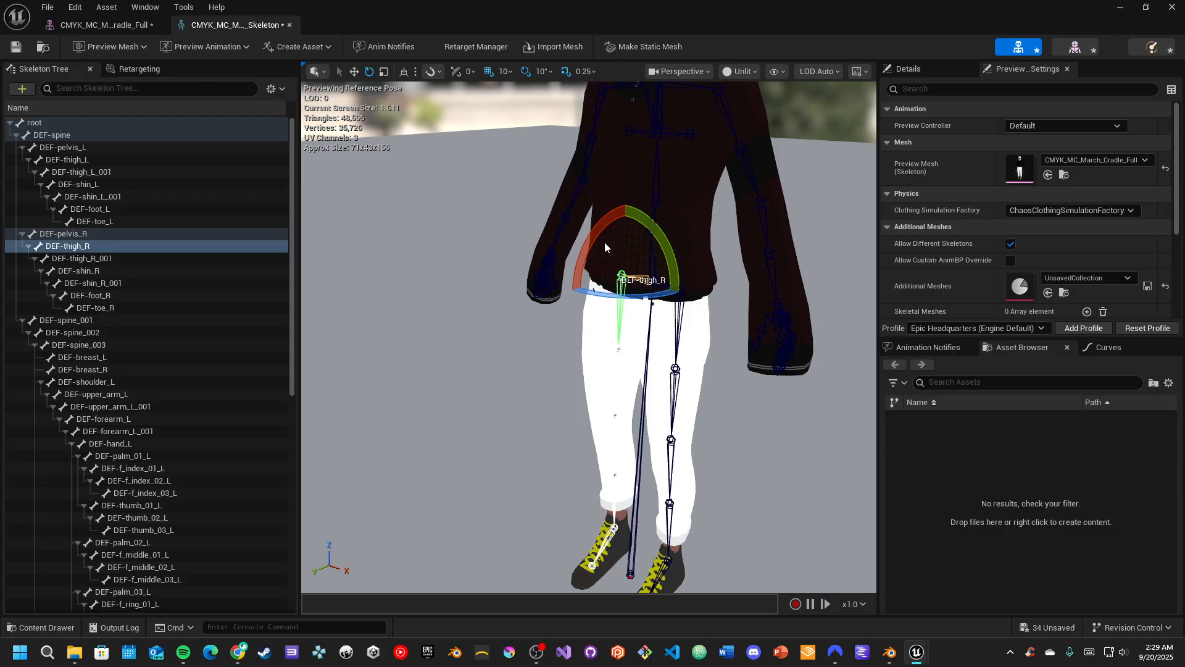
pyautogui.moveTo(592, 239); pyautogui.dragTo(630, 198)
pyautogui.moveTo(487, 405); pyautogui.dragTo(522, 404, button='right')
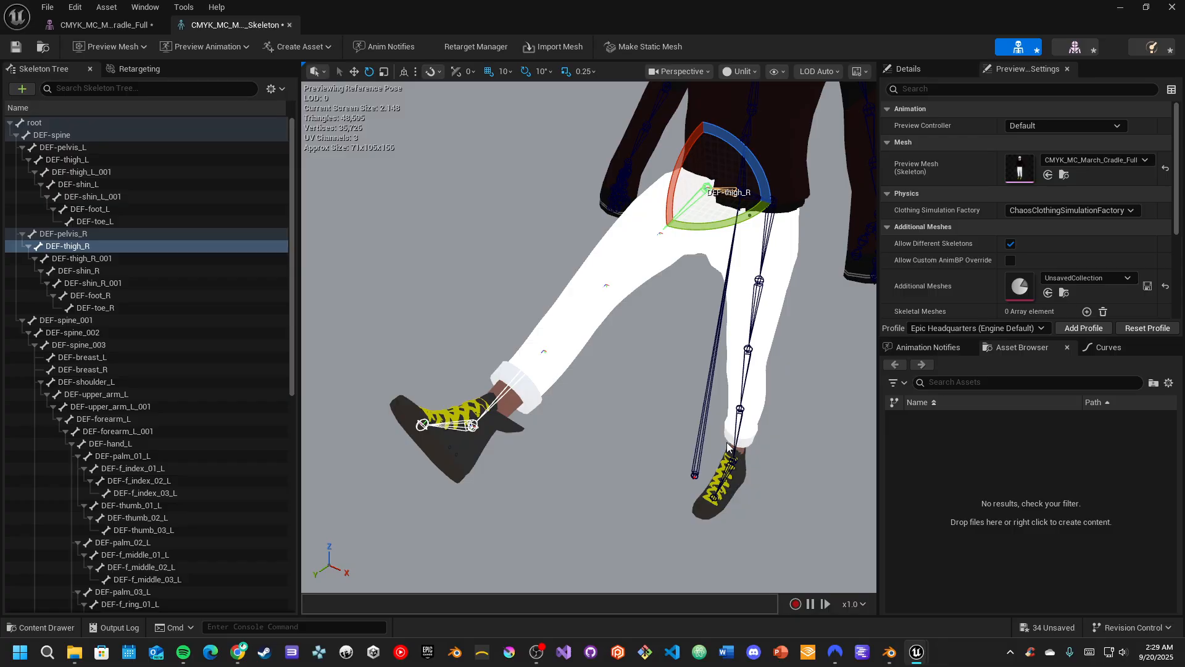
pyautogui.moveTo(549, 432); pyautogui.dragTo(550, 432, button='right')
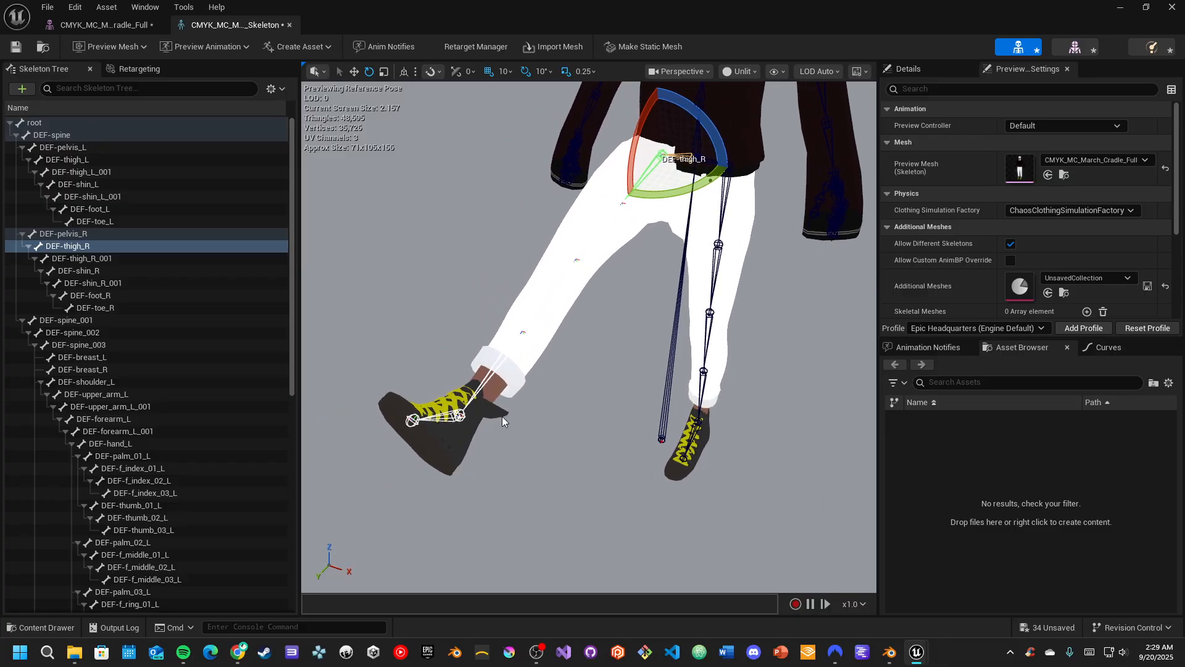
pyautogui.moveTo(632, 141); pyautogui.dragTo(630, 141)
pyautogui.moveTo(631, 141); pyautogui.dragTo(628, 151, button='right')
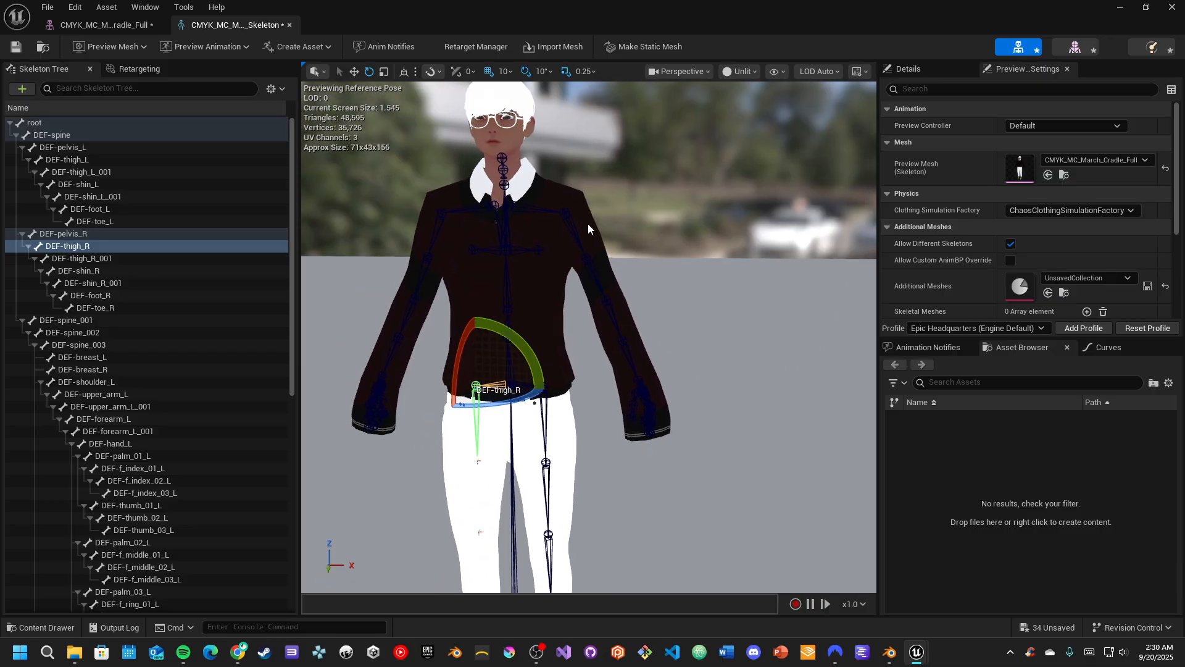
# Test-rotate the DEF-upper_arm_L and DEF-spine_002 bones to check the arm and torso, restoring the reference pose
pyautogui.click(574, 239)
pyautogui.moveTo(601, 163)
pyautogui.mouseDown()
pyautogui.moveTo(573, 203)
pyautogui.moveTo(579, 248)
pyautogui.moveTo(576, 218)
pyautogui.moveTo(542, 284)
pyautogui.mouseUp()
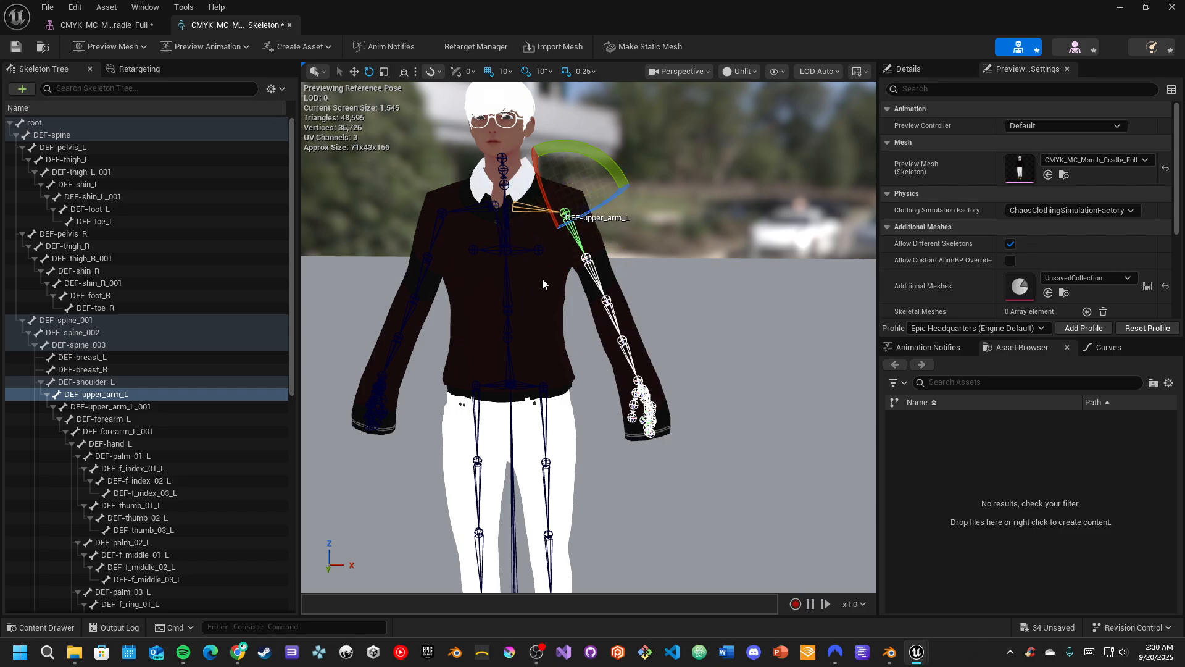
pyautogui.click(508, 305)
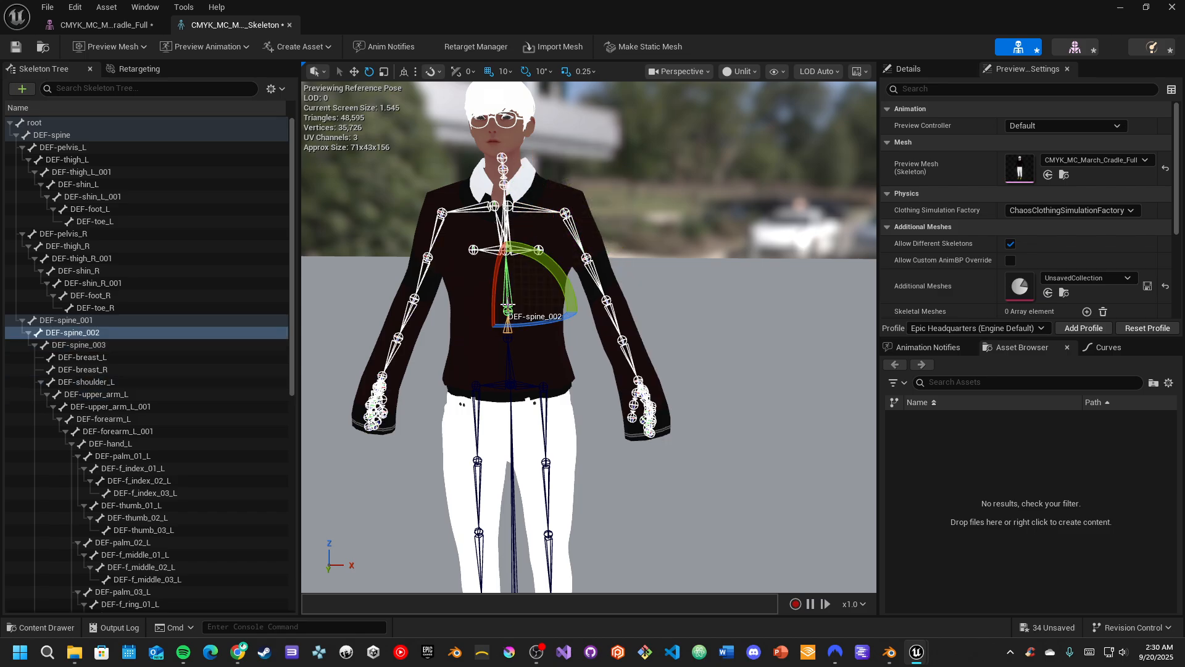
pyautogui.click(507, 345)
pyautogui.click(505, 293)
pyautogui.click(501, 291)
pyautogui.click(506, 289)
pyautogui.moveTo(495, 276); pyautogui.dragTo(506, 228)
# Select the head bone DEF-spine_006, test its rotation and view the character from another angle
pyautogui.click(504, 155)
pyautogui.moveTo(535, 102)
pyautogui.mouseDown()
pyautogui.moveTo(522, 97)
pyautogui.moveTo(566, 117)
pyautogui.moveTo(513, 93)
pyautogui.moveTo(556, 111)
pyautogui.moveTo(525, 98)
pyautogui.moveTo(537, 103)
pyautogui.mouseUp()
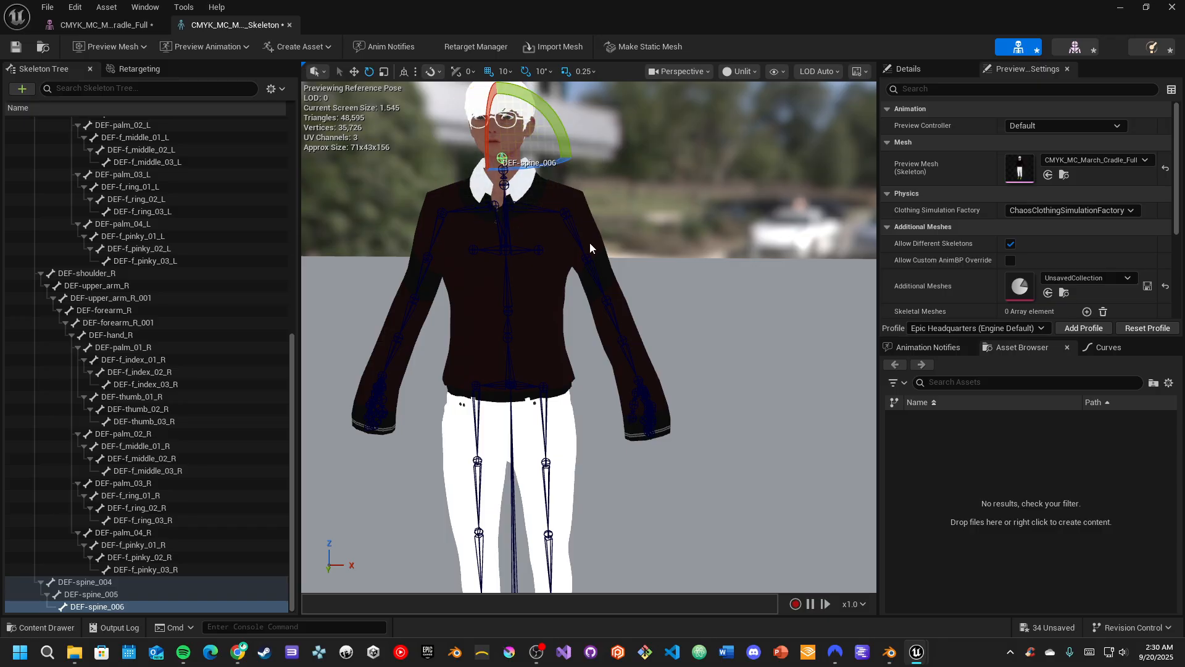
pyautogui.moveTo(591, 246); pyautogui.dragTo(658, 233, button='right')
pyautogui.press('a')
# Select the root bone in the bone hierarchy, focus the preview on it and examine the upper-body bones
pyautogui.scroll(5, 186, 269)
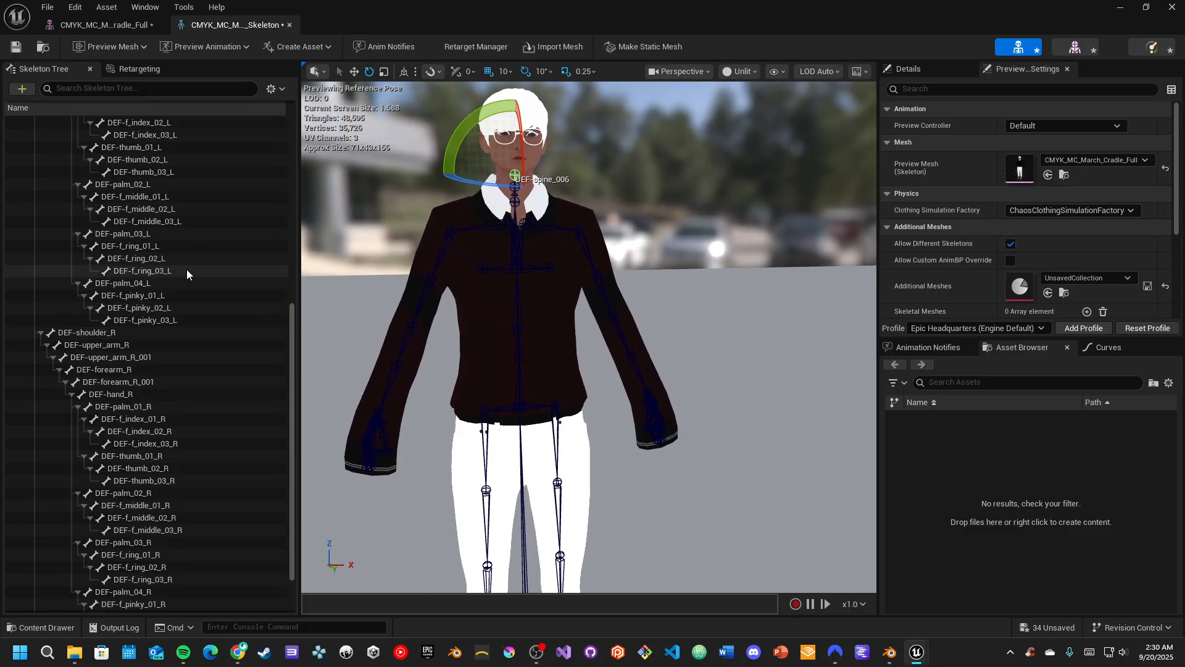
pyautogui.scroll(7, 188, 266)
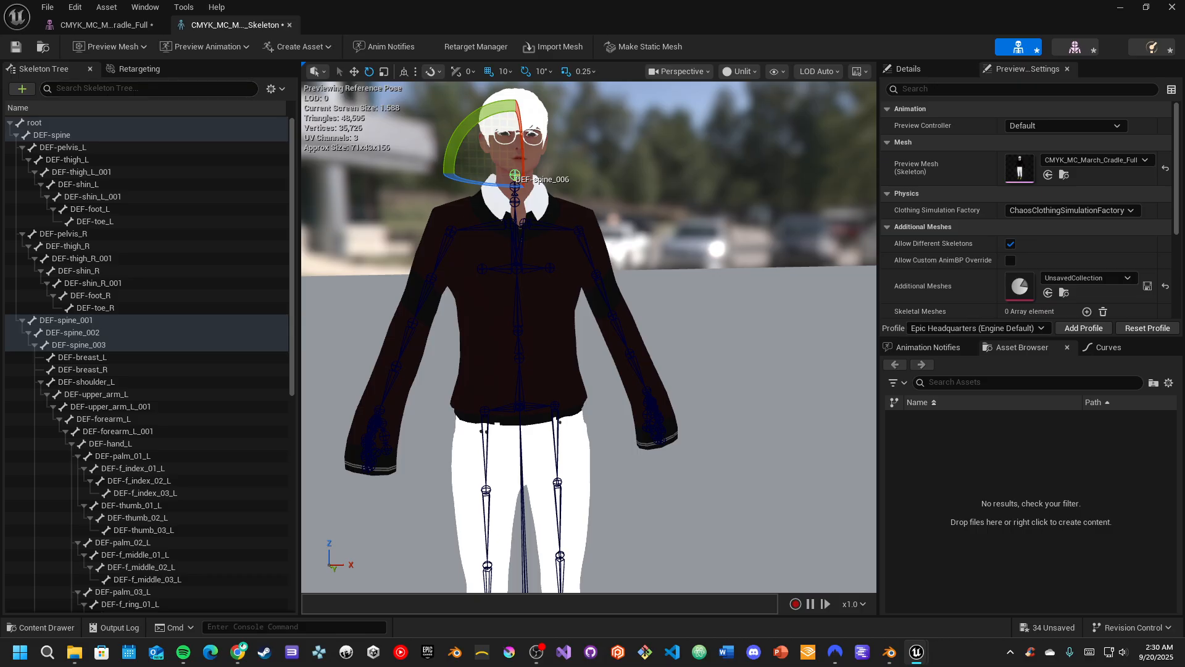
pyautogui.click(31, 125)
pyautogui.press('f')
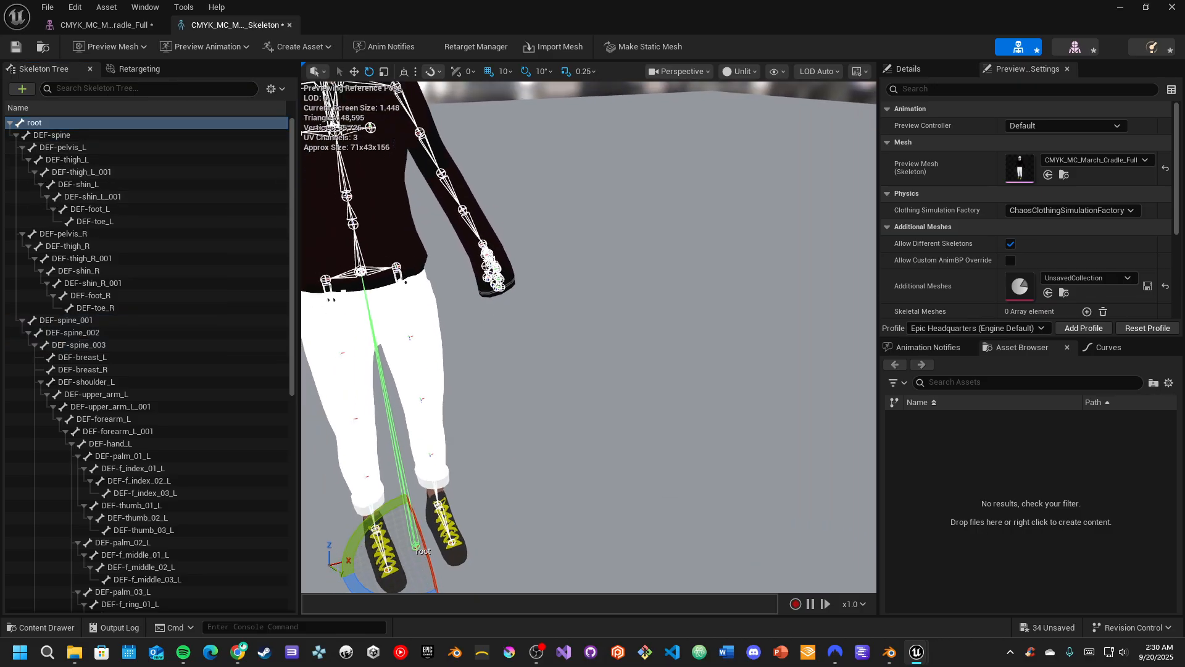
pyautogui.press('w')
pyautogui.moveTo(502, 518); pyautogui.dragTo(578, 460)
pyautogui.moveTo(577, 460)
pyautogui.mouseDown(button='right')
pyautogui.moveTo(536, 353)
pyautogui.moveTo(574, 456)
pyautogui.mouseUp(button='right')
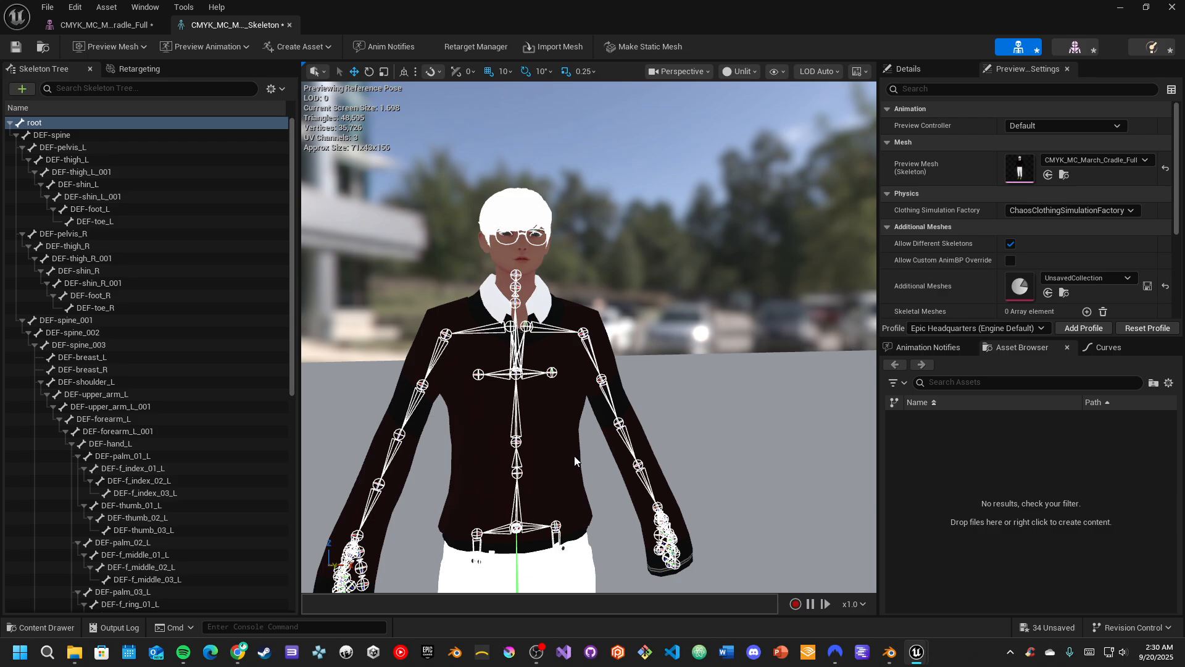
# Rotate the DEF-upper_arm_L bone by 70 degrees to raise the character's arm out to the side
pyautogui.moveTo(575, 455)
pyautogui.mouseDown(button='right')
pyautogui.moveTo(547, 463)
pyautogui.moveTo(555, 446)
pyautogui.mouseUp(button='right')
pyautogui.press('s')
pyautogui.press('w')
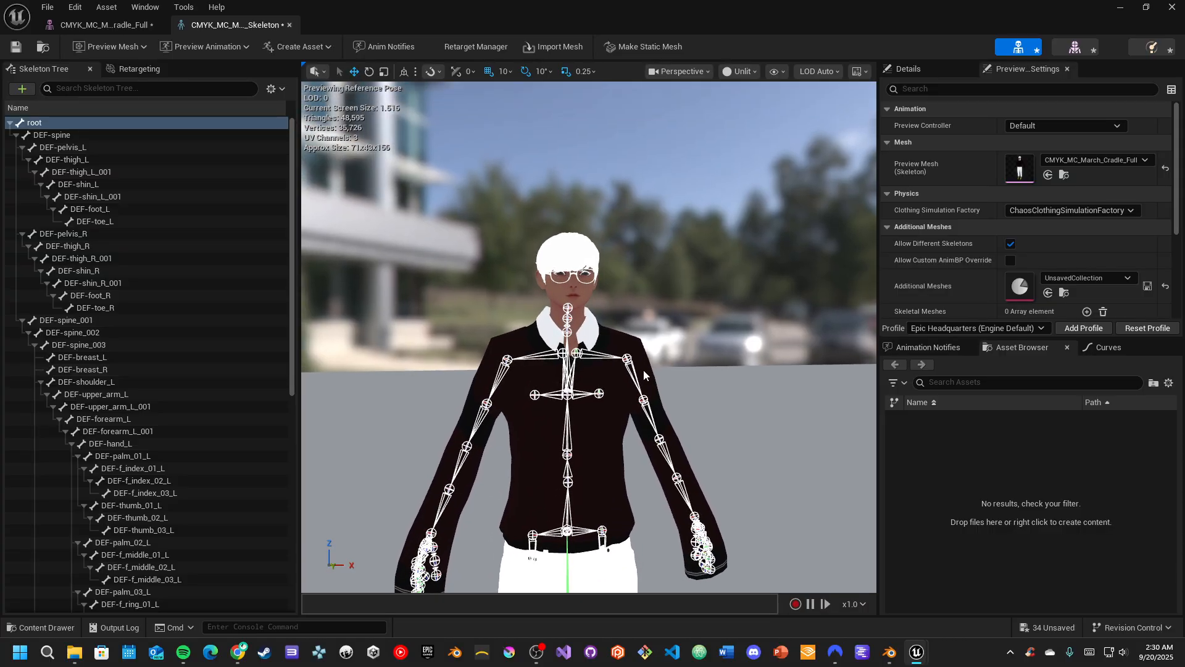
pyautogui.click(624, 380)
pyautogui.press('e')
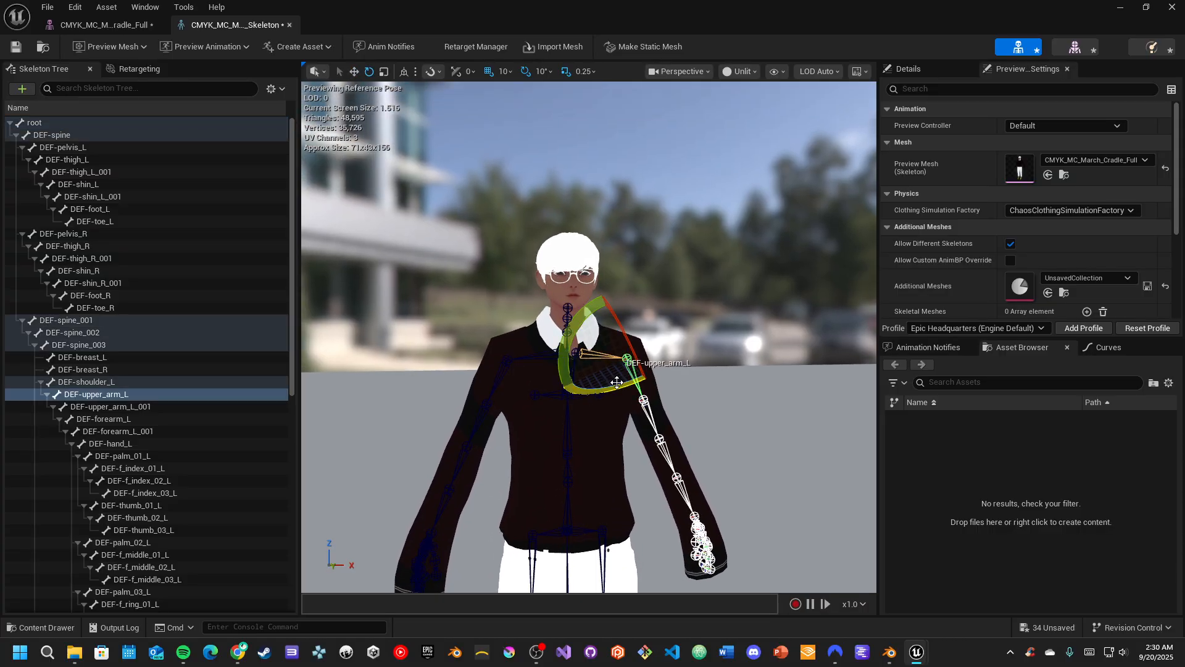
pyautogui.moveTo(564, 377); pyautogui.dragTo(630, 433)
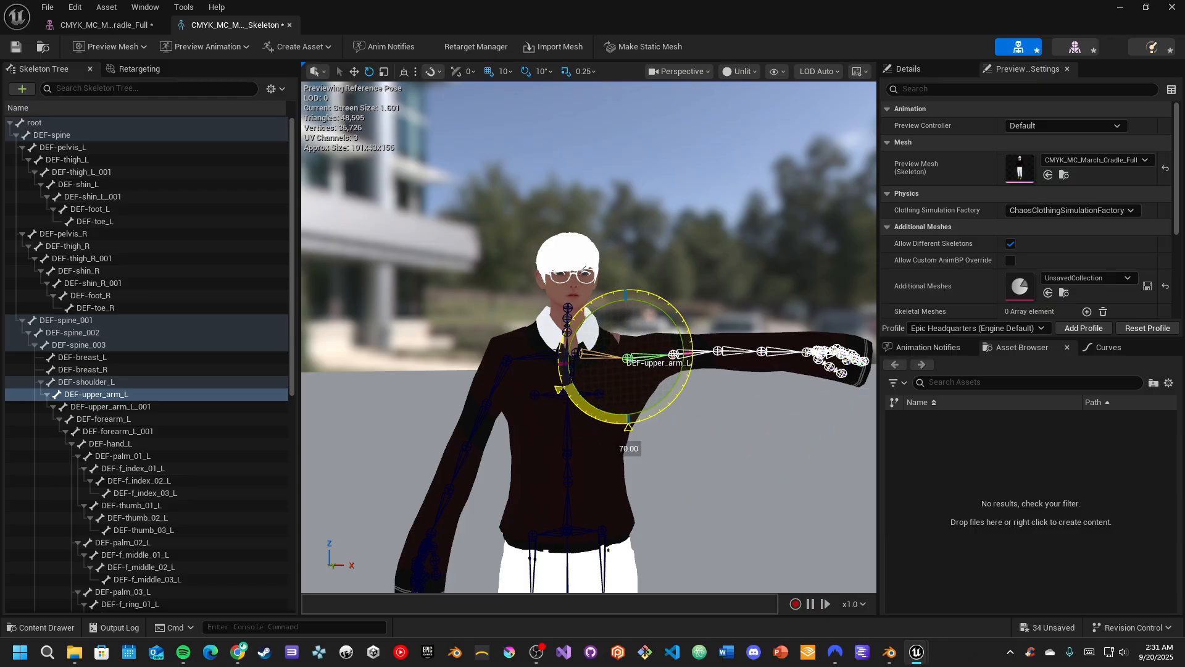
# Inspect the raised arm's sleeve and shoulder deformation from several angles, test another rotation and restore the reference pose
pyautogui.press('w')
pyautogui.moveTo(662, 199); pyautogui.dragTo(663, 215, button='right')
pyautogui.press('d')
pyautogui.moveTo(635, 365)
pyautogui.mouseDown(button='right')
pyautogui.moveTo(590, 364)
pyautogui.moveTo(641, 357)
pyautogui.mouseUp(button='right')
pyautogui.press('w')
pyautogui.press('s')
pyautogui.press('a')
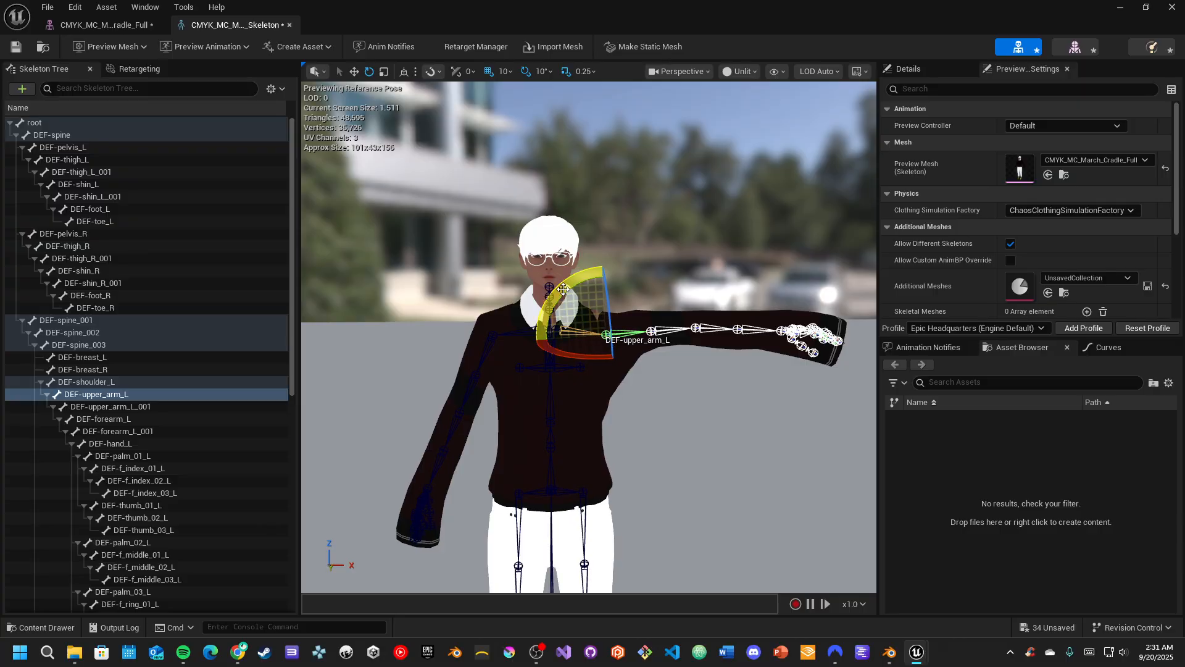
pyautogui.moveTo(563, 289); pyautogui.dragTo(541, 384)
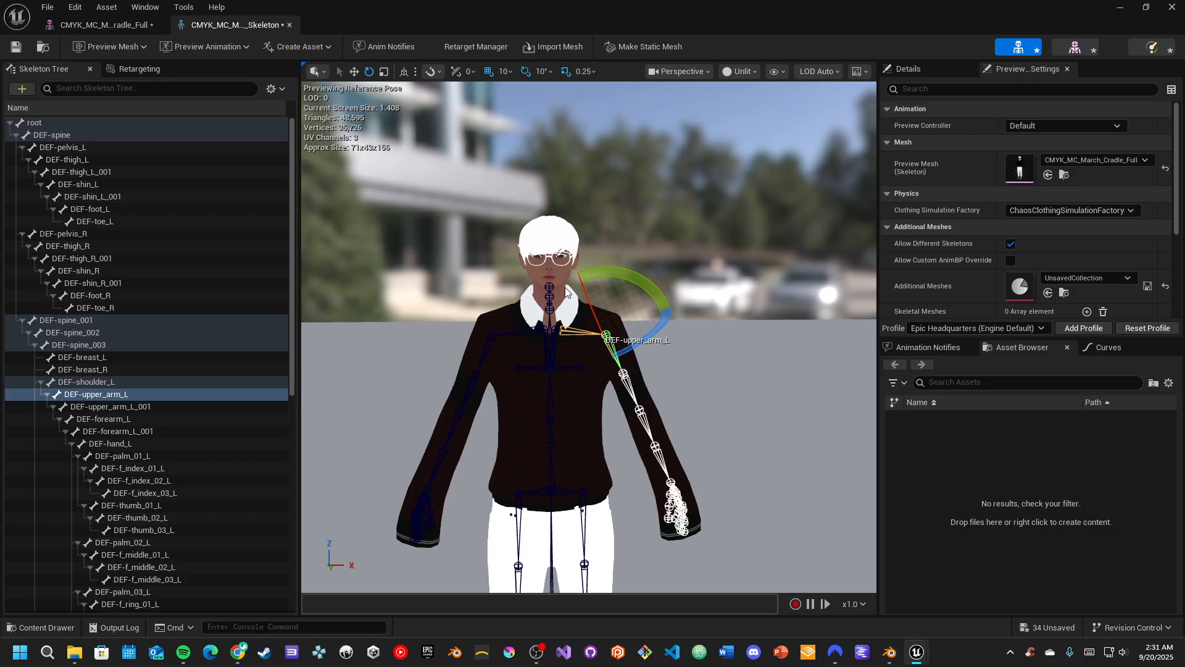
# Create a Control Rig from the CMYK_MC_March_Cradle_Full skeletal mesh and shrink the content browser's height
pyautogui.click(19, 627)
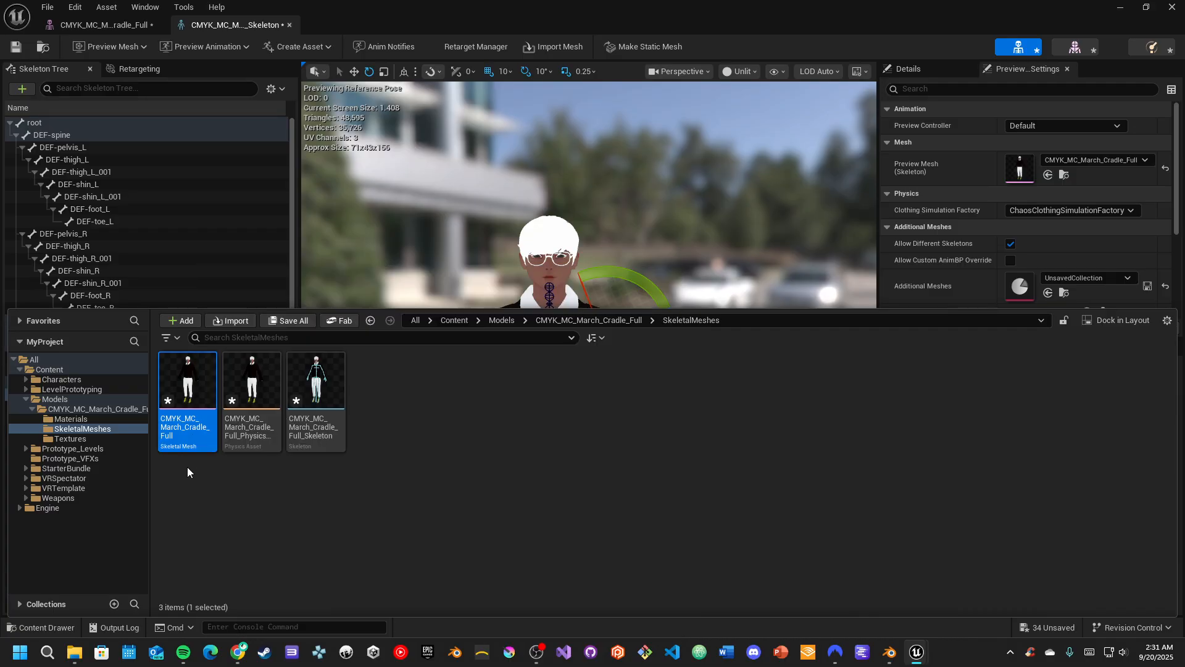
pyautogui.rightClick(189, 413)
pyautogui.moveTo(254, 189)
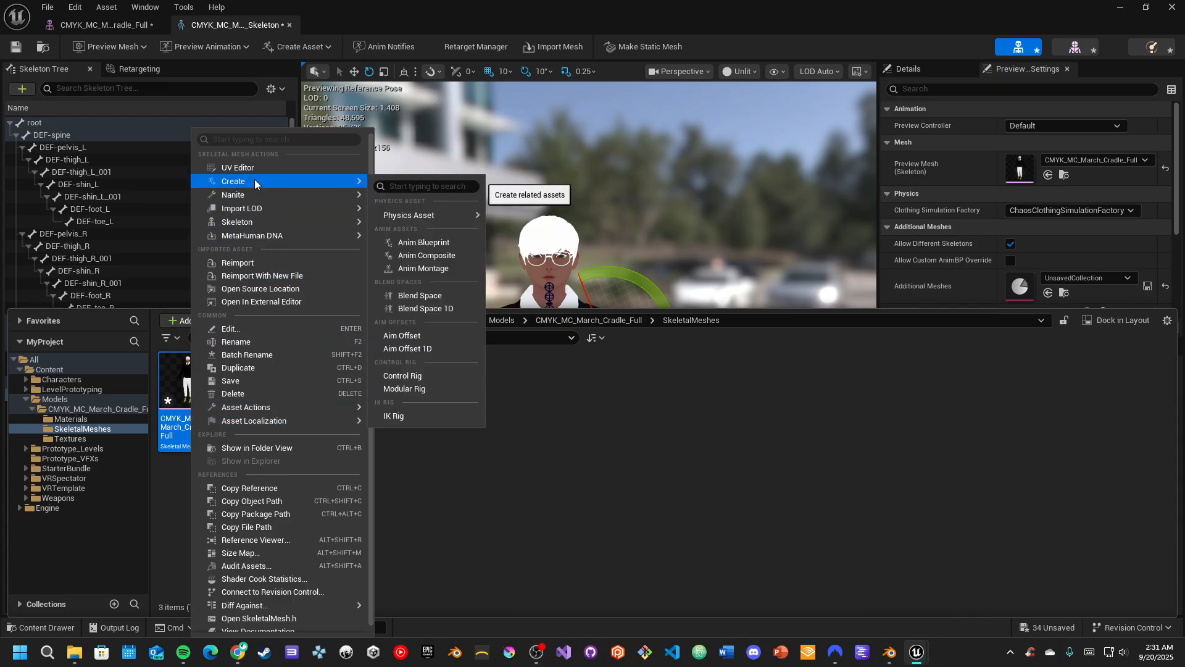
pyautogui.click(432, 378)
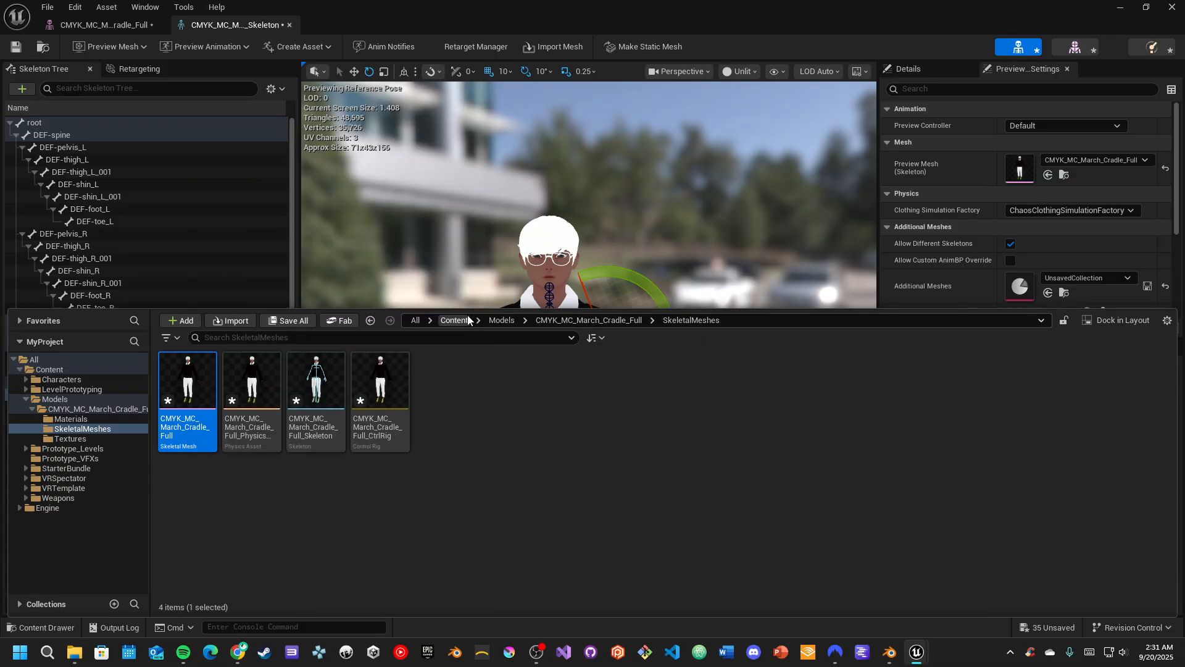
pyautogui.moveTo(467, 305); pyautogui.dragTo(471, 384)
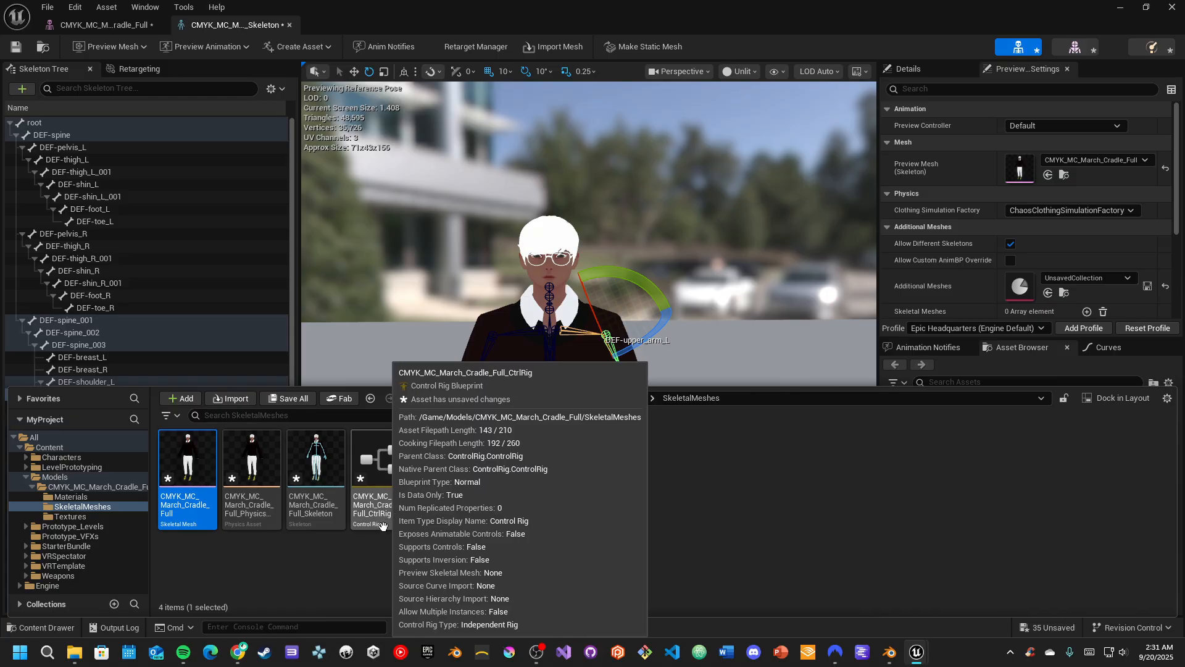
# Open the CMYK_MC_March_Cradle_Full_CtrlRig asset in its editor and compile it
pyautogui.rightClick(198, 478)
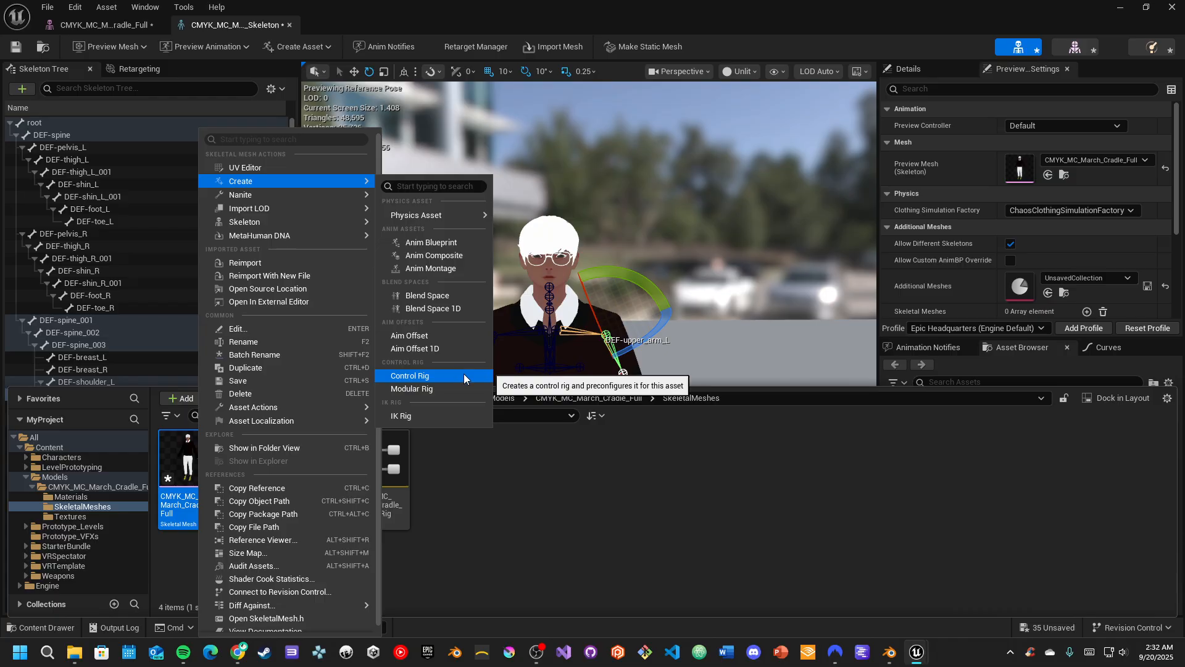
pyautogui.click(461, 509)
pyautogui.moveTo(401, 481)
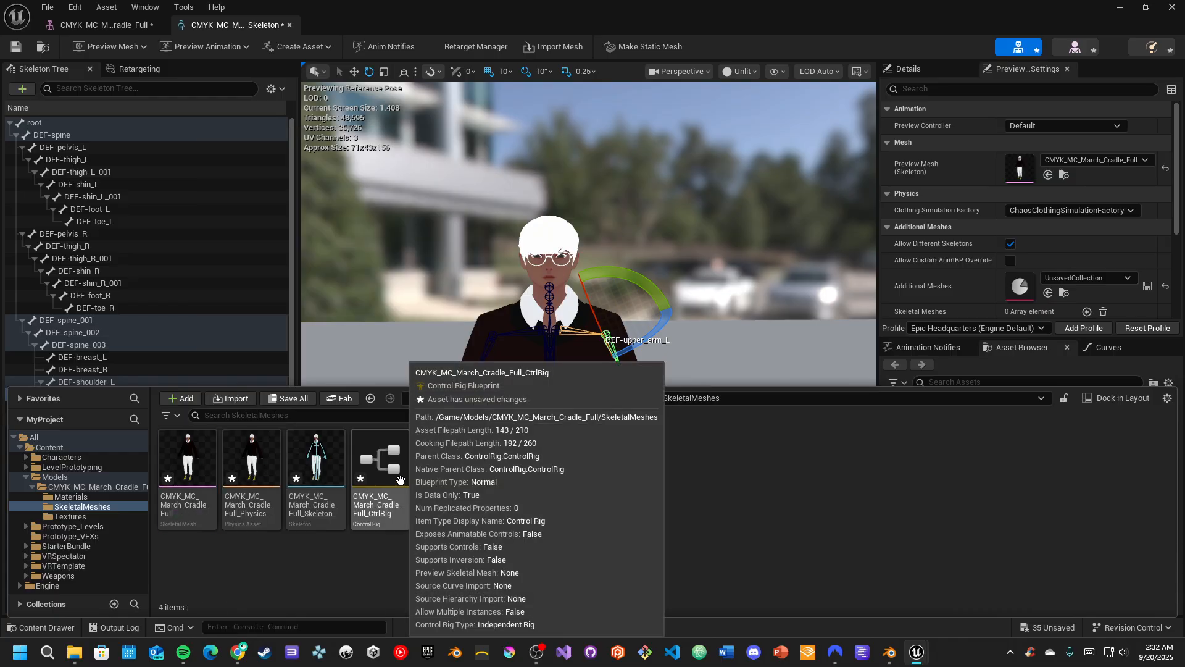
pyautogui.click(381, 475)
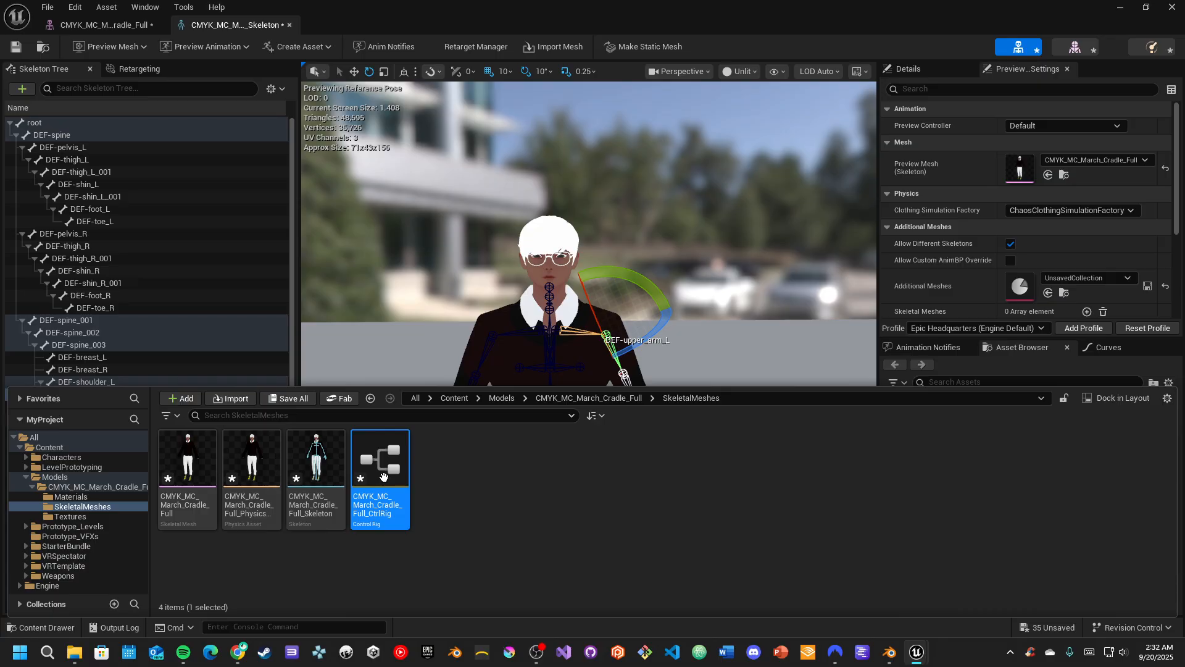
pyautogui.doubleClick(383, 476)
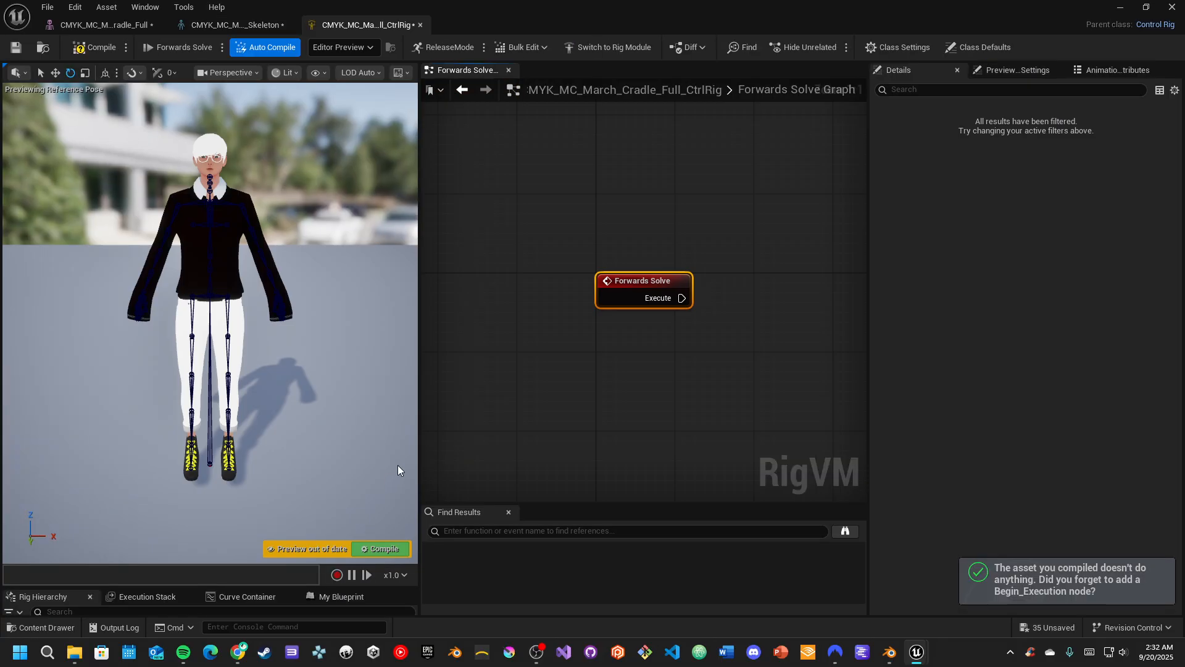
pyautogui.click(381, 547)
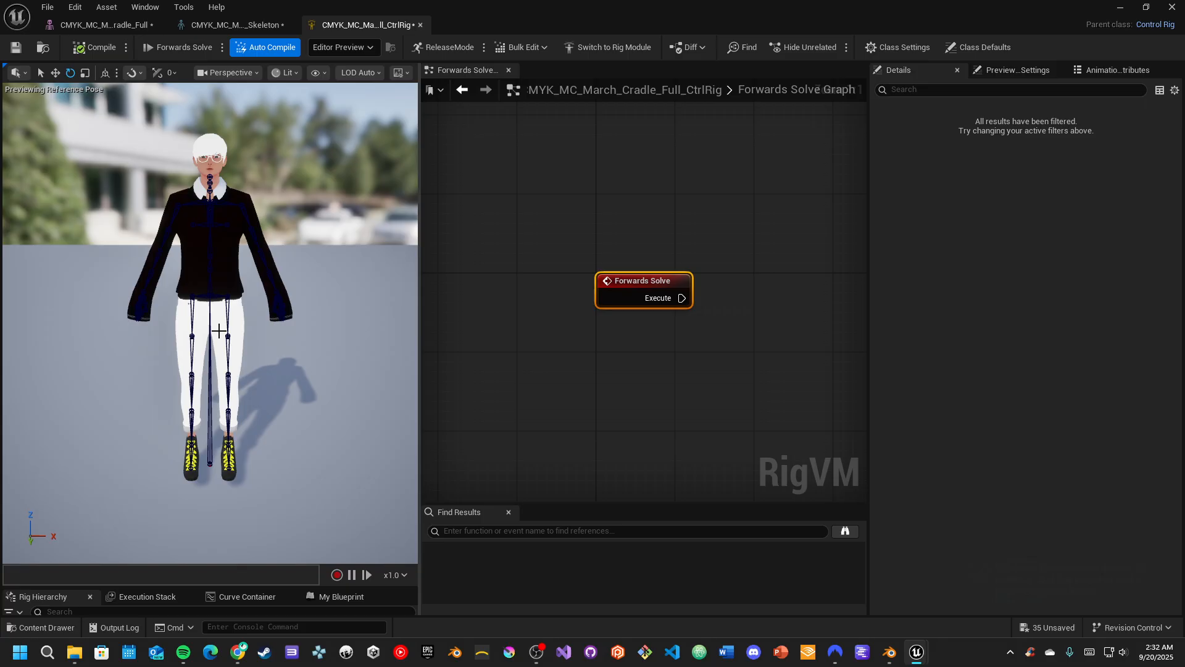
# Switch the control rig preview's view mode from Lit to Unlit
pyautogui.scroll(1, 220, 331)
pyautogui.scroll(-1, 219, 331)
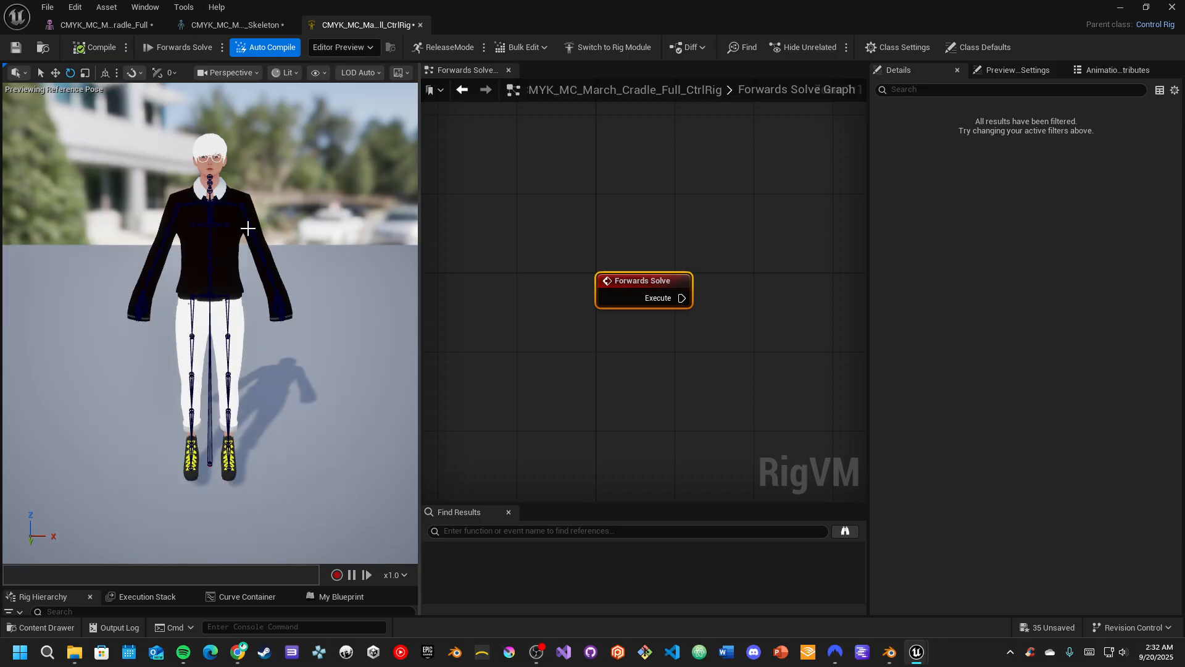
pyautogui.click(315, 72)
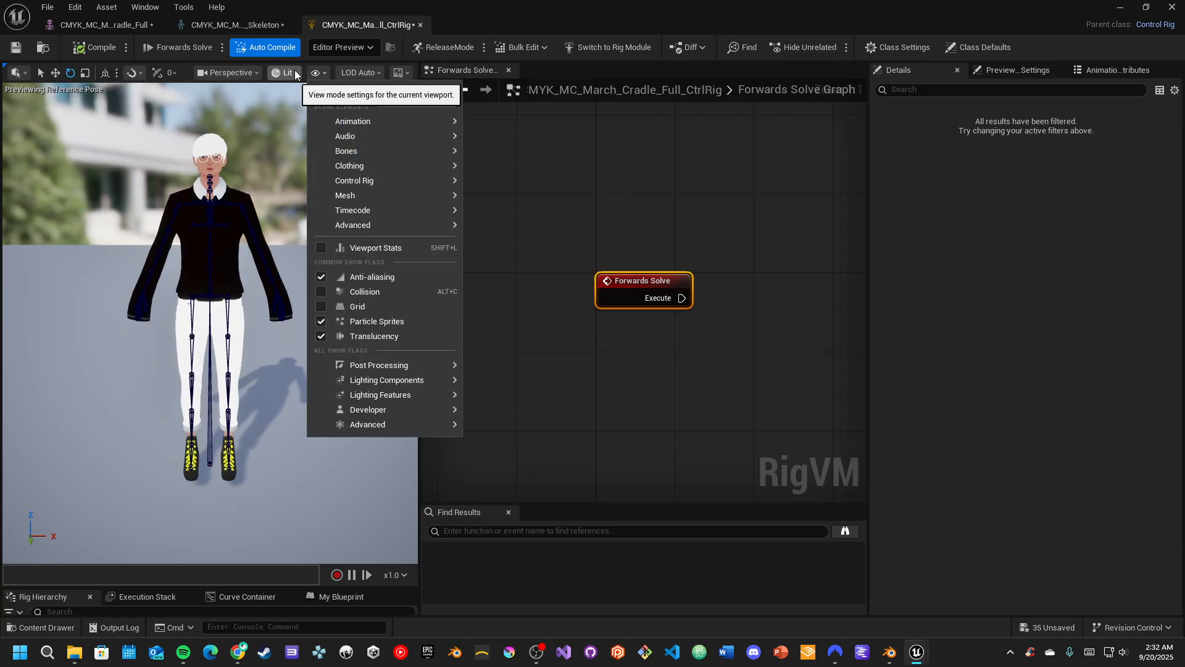
pyautogui.click(295, 72)
pyautogui.click(310, 131)
# Widen the control rig preview and examine the character's mesh and bones up close and from a distance
pyautogui.press('w')
pyautogui.moveTo(241, 281); pyautogui.dragTo(238, 254, button='right')
pyautogui.press('s')
pyautogui.press('w')
pyautogui.press('s')
pyautogui.moveTo(231, 125); pyautogui.dragTo(230, 125, button='right')
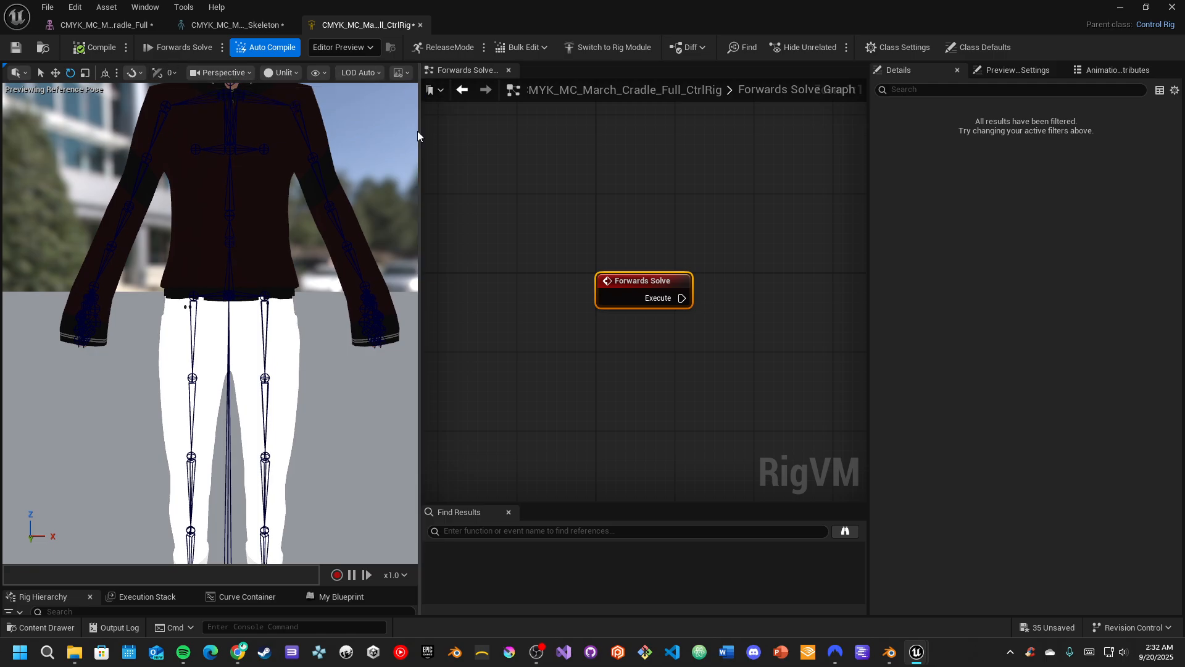
pyautogui.moveTo(418, 131); pyautogui.dragTo(577, 140)
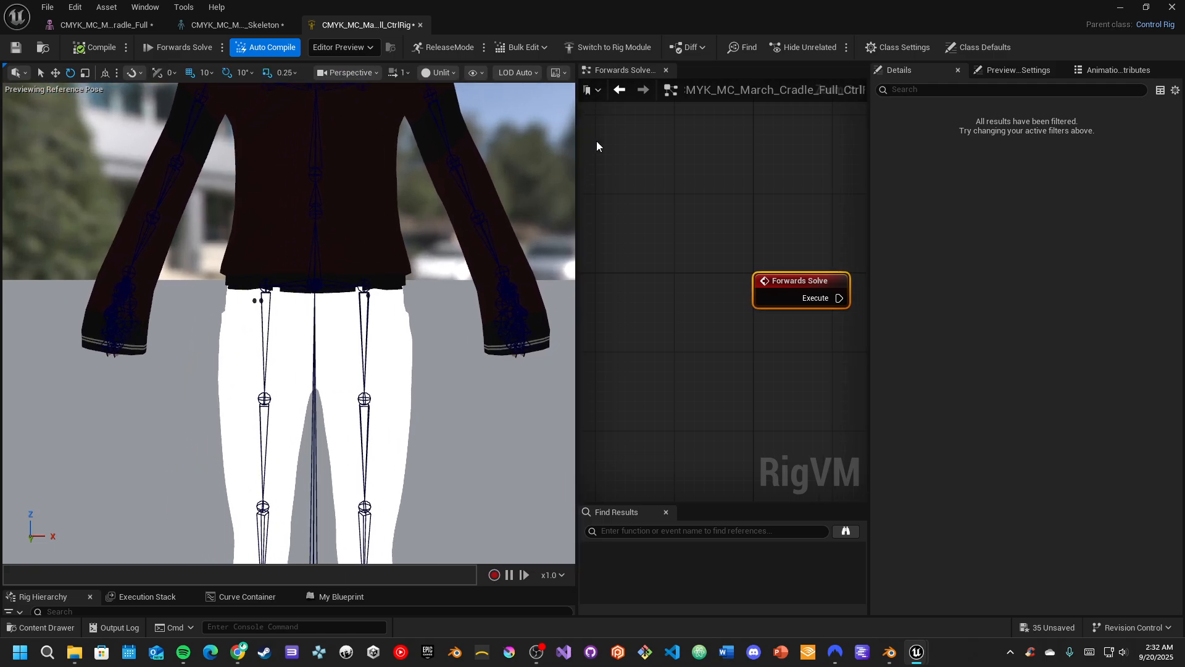
pyautogui.click(398, 73)
pyautogui.moveTo(375, 115); pyautogui.dragTo(352, 114)
pyautogui.press('s')
pyautogui.moveTo(387, 267)
pyautogui.mouseDown(button='right')
pyautogui.moveTo(384, 212)
pyautogui.moveTo(392, 277)
pyautogui.moveTo(375, 279)
pyautogui.mouseUp(button='right')
pyautogui.press('w')
pyautogui.press('s')
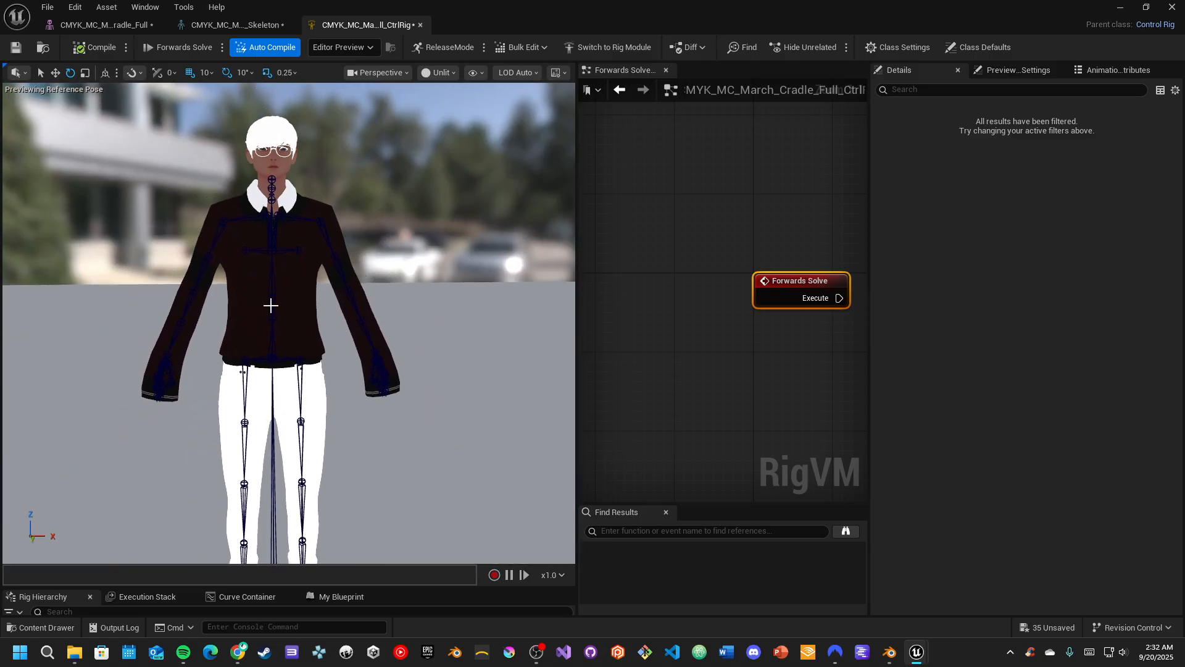
# Narrow the character preview and enlarge the Rig Hierarchy beneath it to expose the bone list, keeping the upper body framed
pyautogui.moveTo(576, 337); pyautogui.dragTo(403, 337)
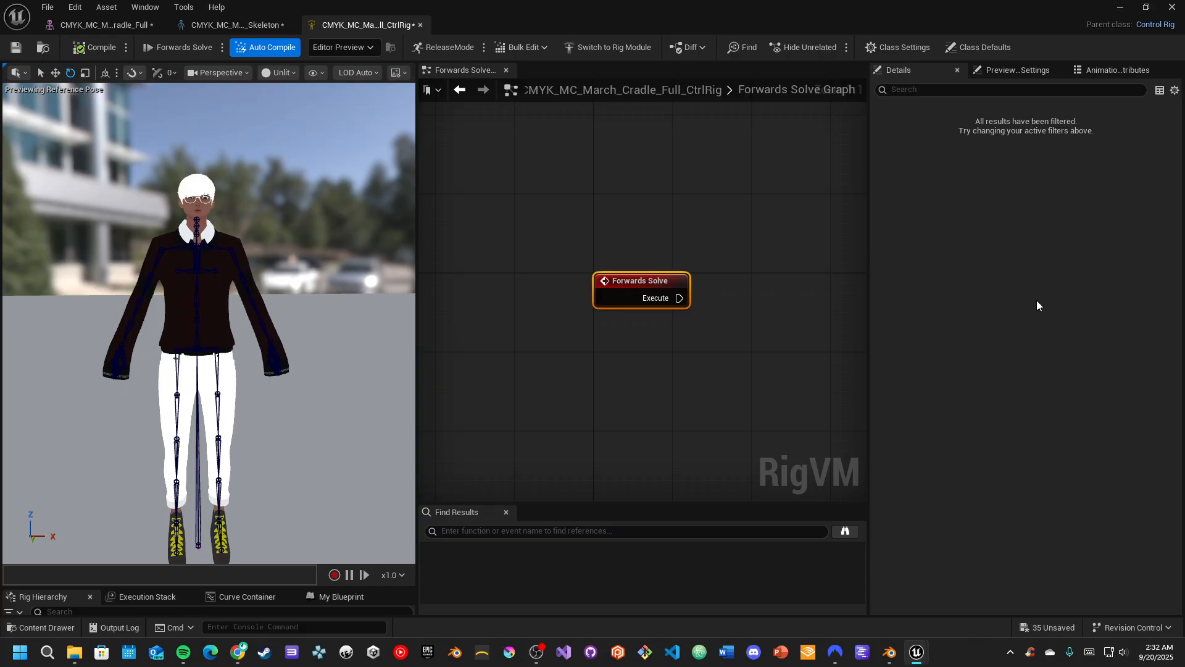
pyautogui.moveTo(295, 507); pyautogui.dragTo(296, 525, button='right')
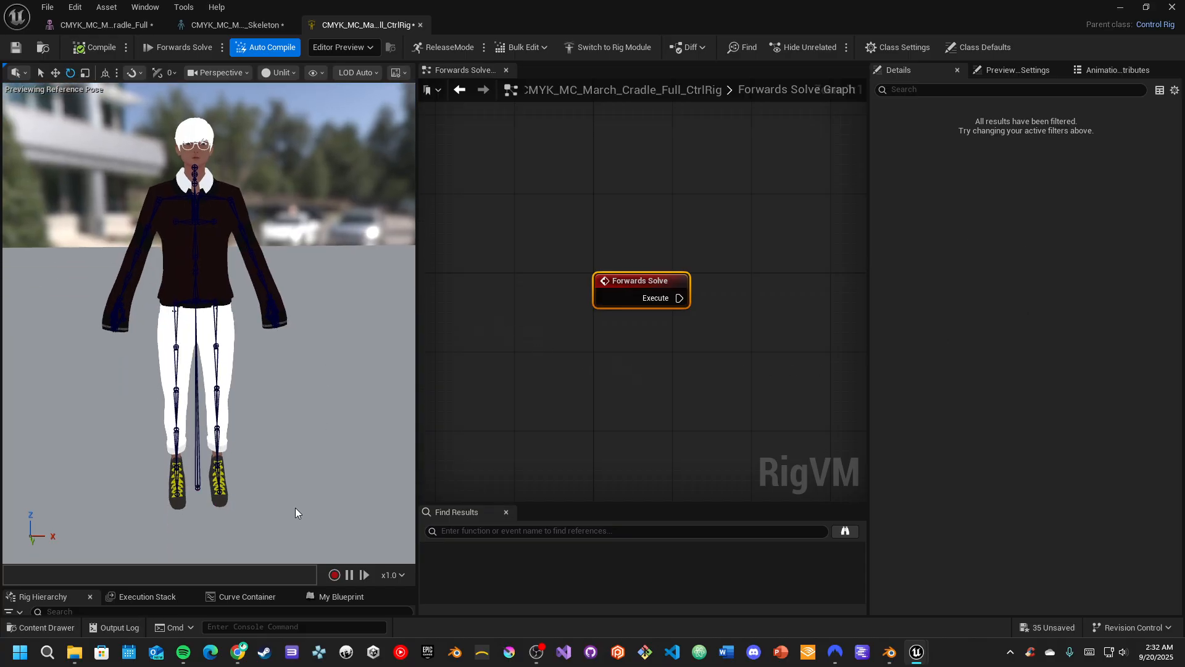
pyautogui.moveTo(201, 584); pyautogui.dragTo(210, 326)
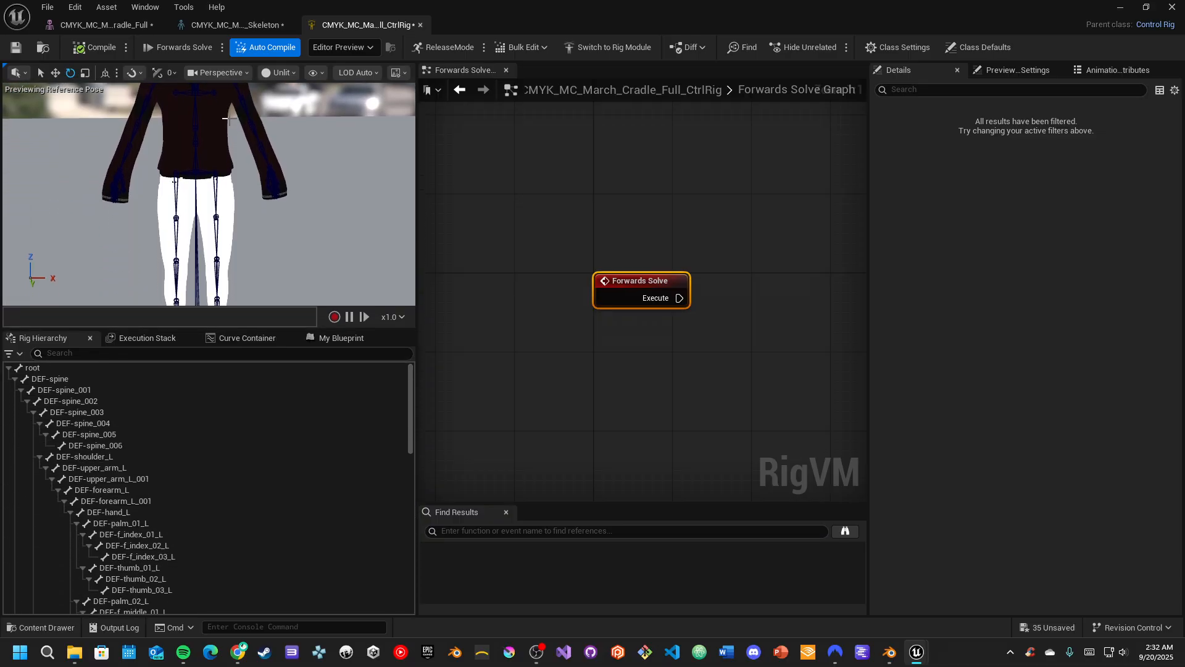
pyautogui.scroll(-2, 262, 201)
pyautogui.moveTo(262, 196); pyautogui.dragTo(248, 176, button='right')
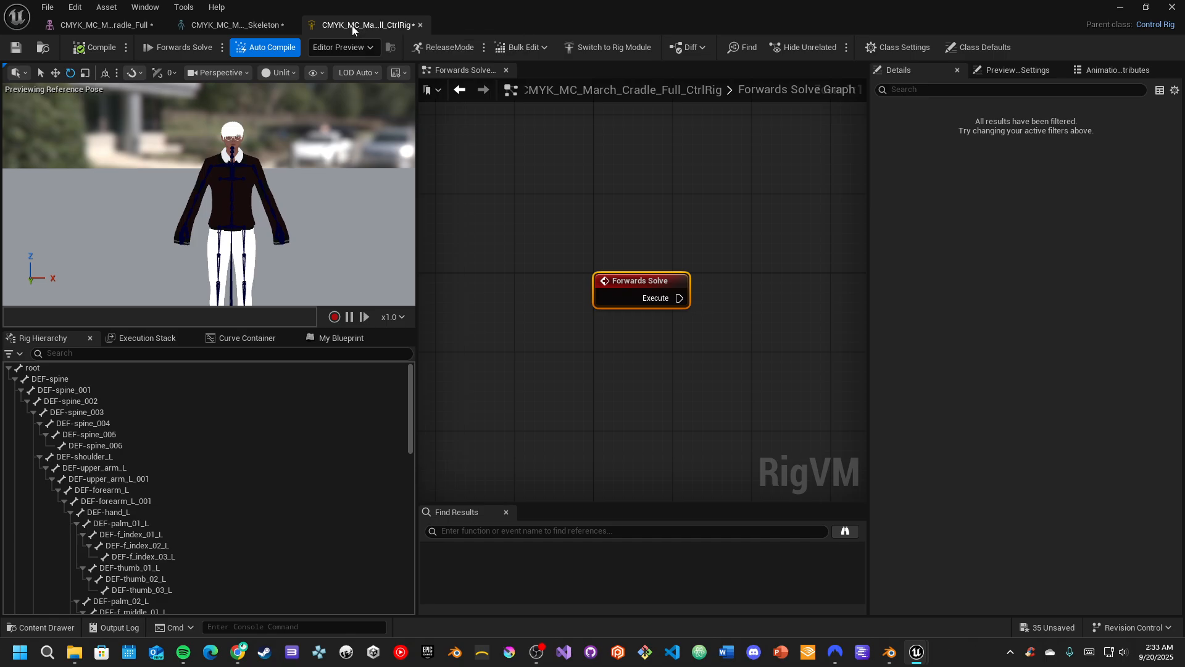
# Review the CMYK_MC_March_Cradle_Full skeletal mesh editor, then return to the control rig's Forwards Solve graph and make room beside its node
pyautogui.click(111, 25)
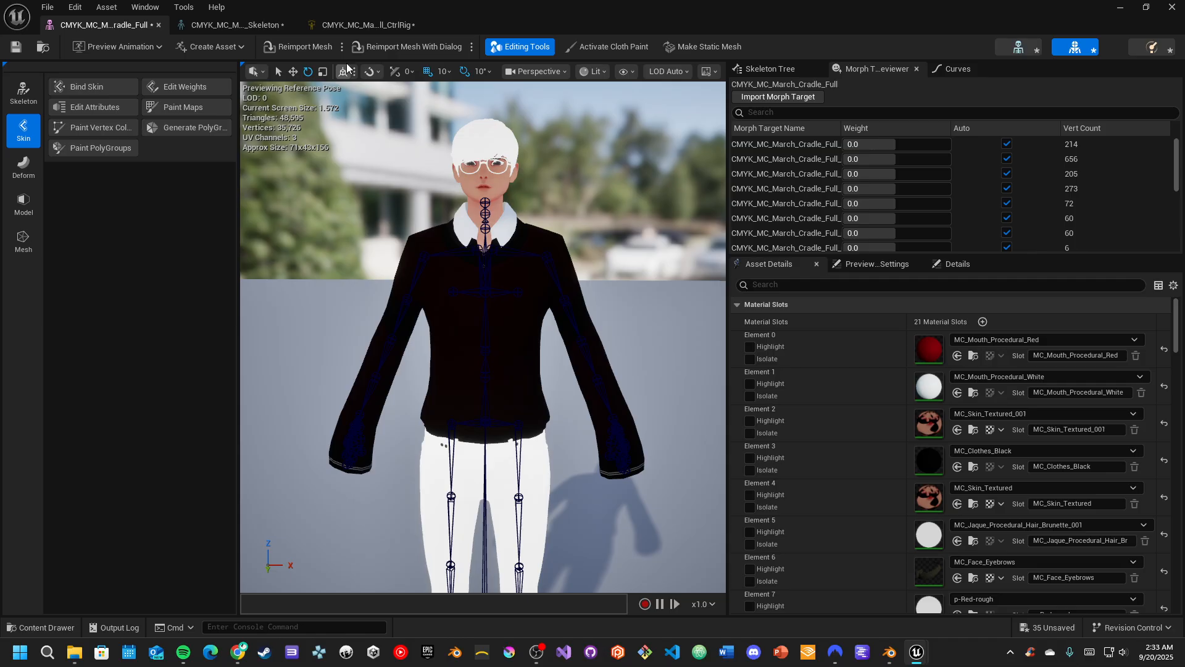
pyautogui.click(340, 29)
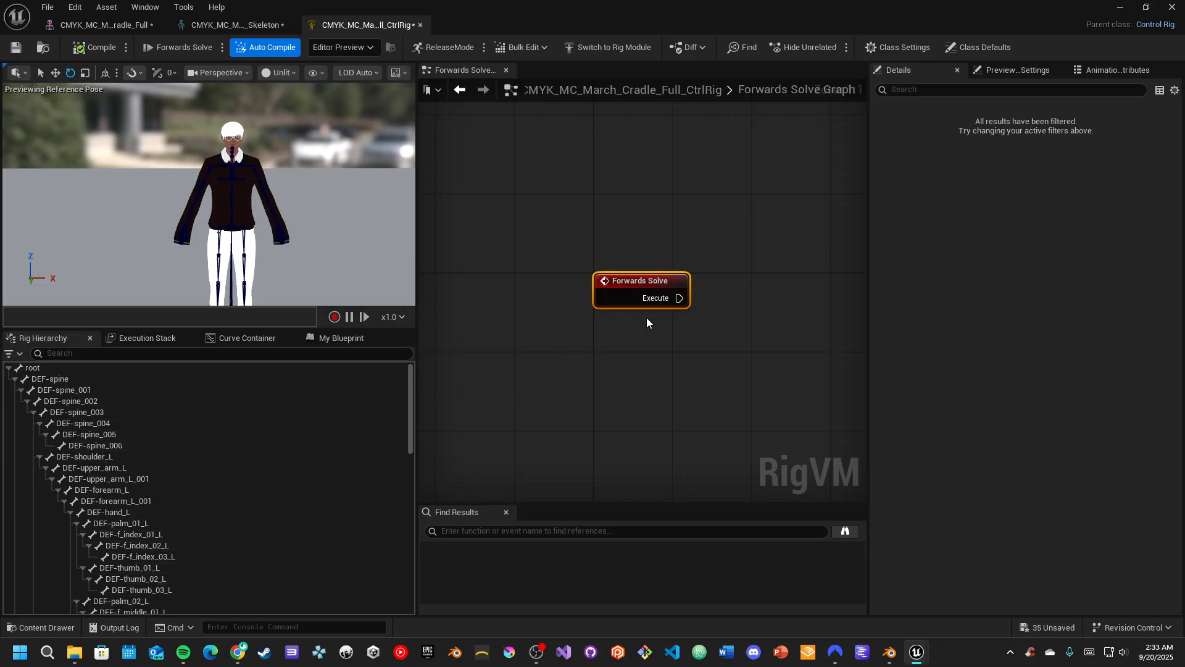
pyautogui.moveTo(690, 335); pyautogui.dragTo(568, 331, button='right')
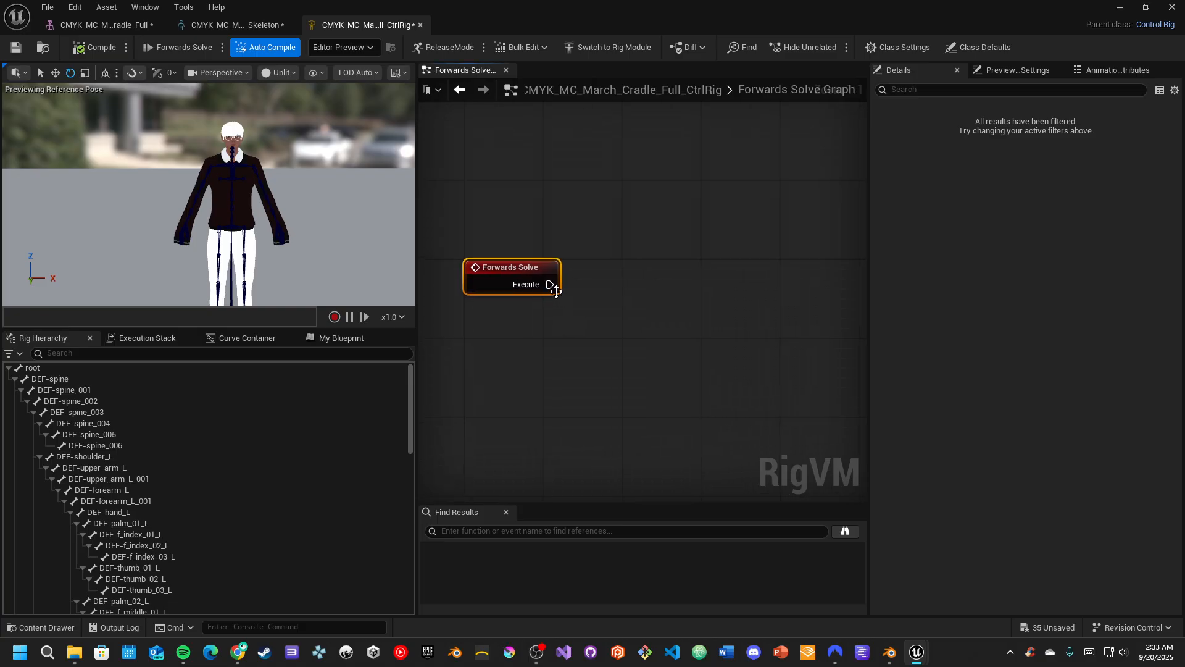